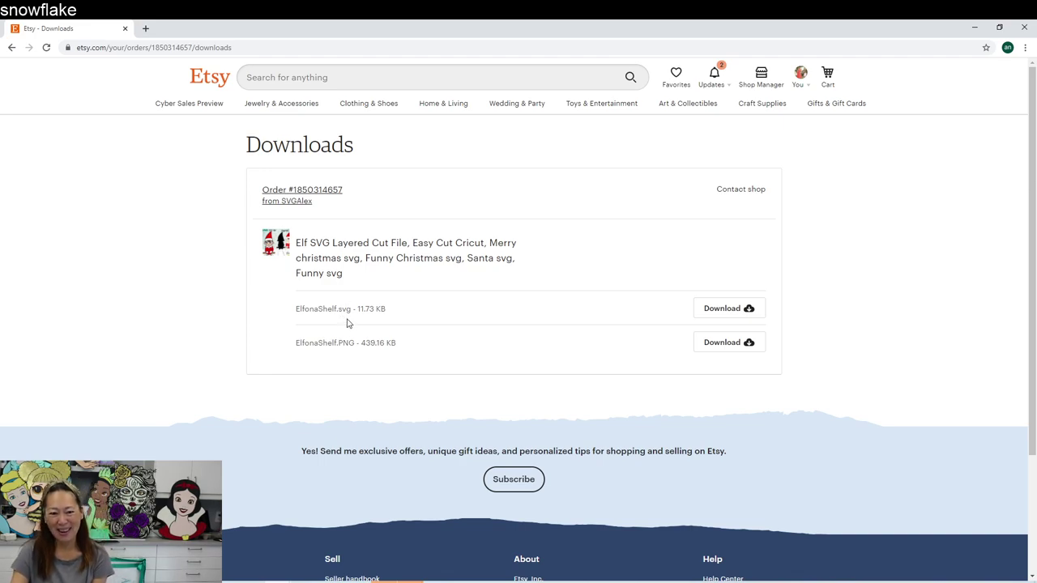
# Step: Download the ElfonaShelf.svg file from the Etsy order and open it for a preview
pyautogui.click(741, 309)
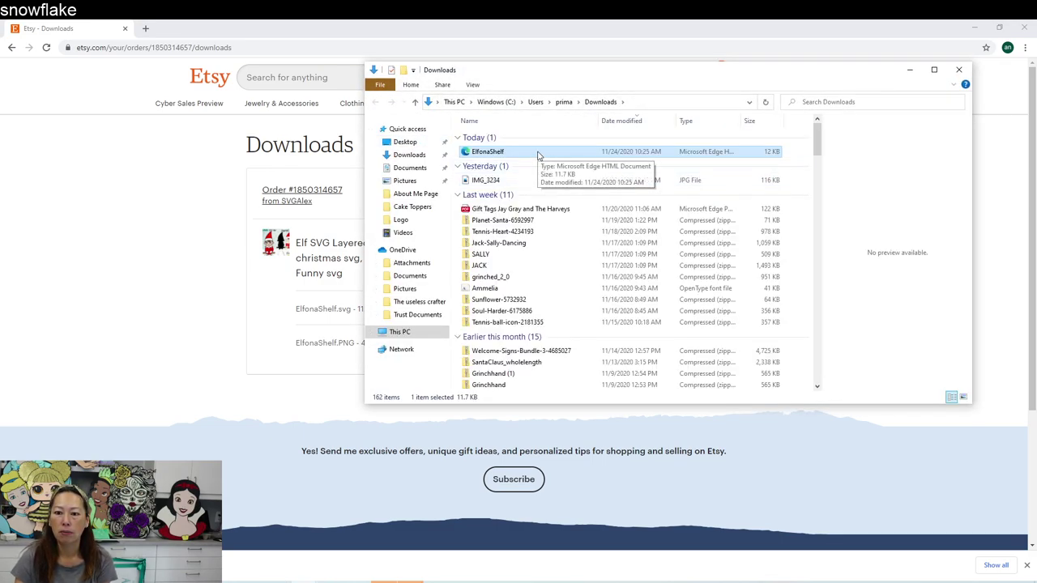
pyautogui.doubleClick(490, 152)
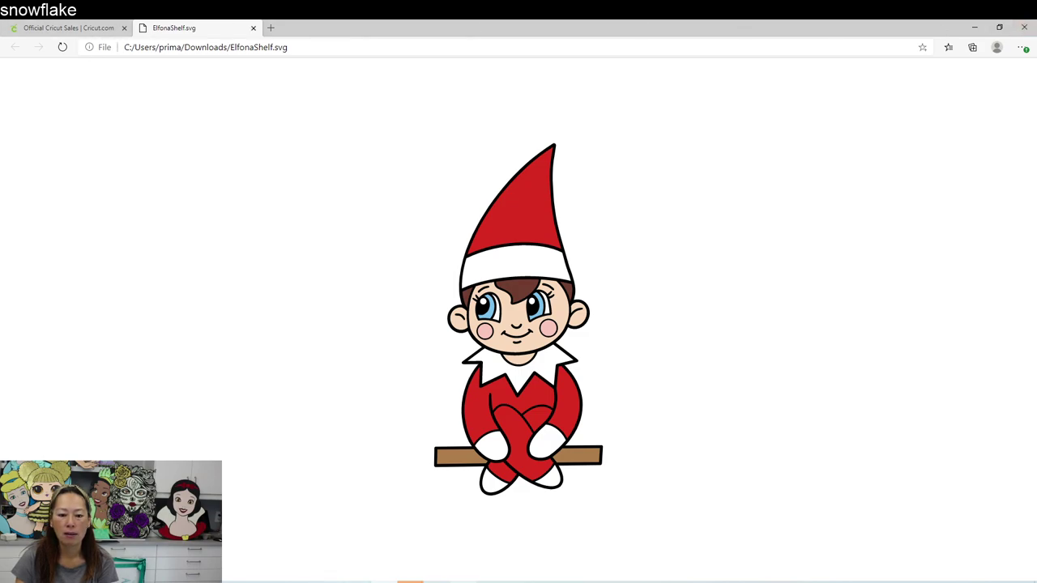
# Step: Switch to Cricut Design Space and load the ElfonaShelf SVG from the Downloads folder as a new image upload
pyautogui.click(362, 572)
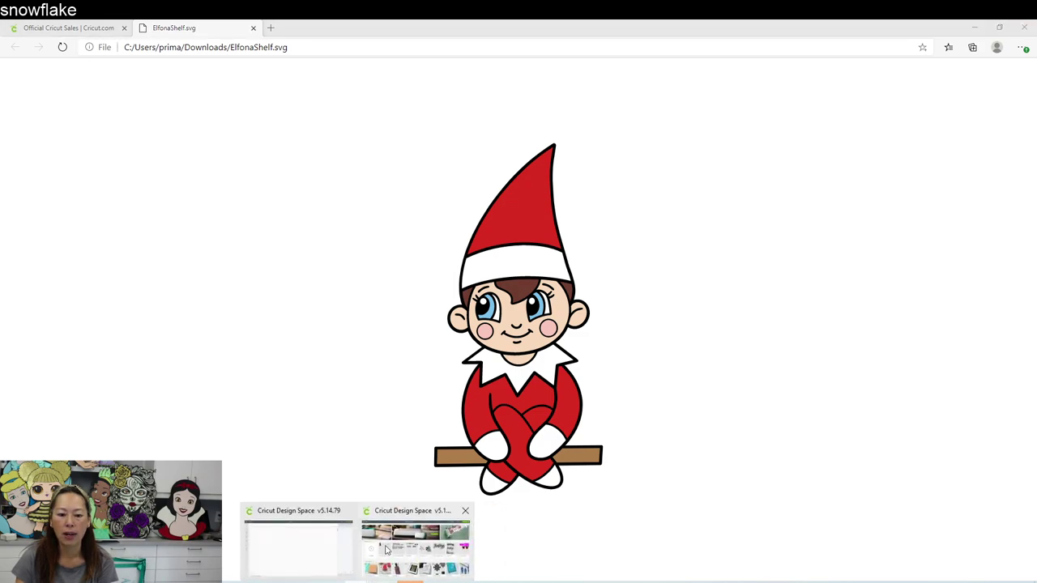
pyautogui.click(316, 549)
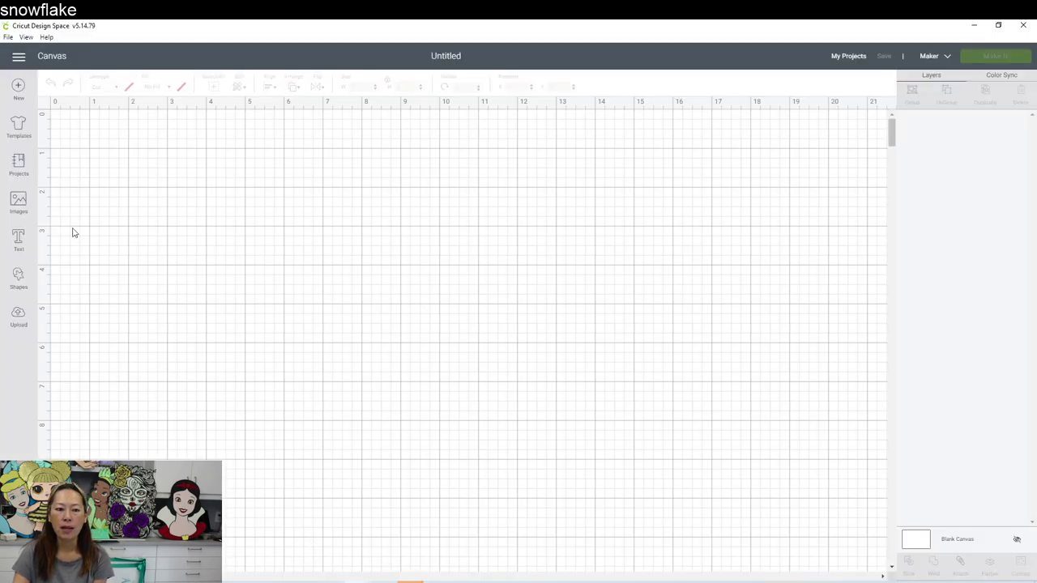
pyautogui.click(20, 314)
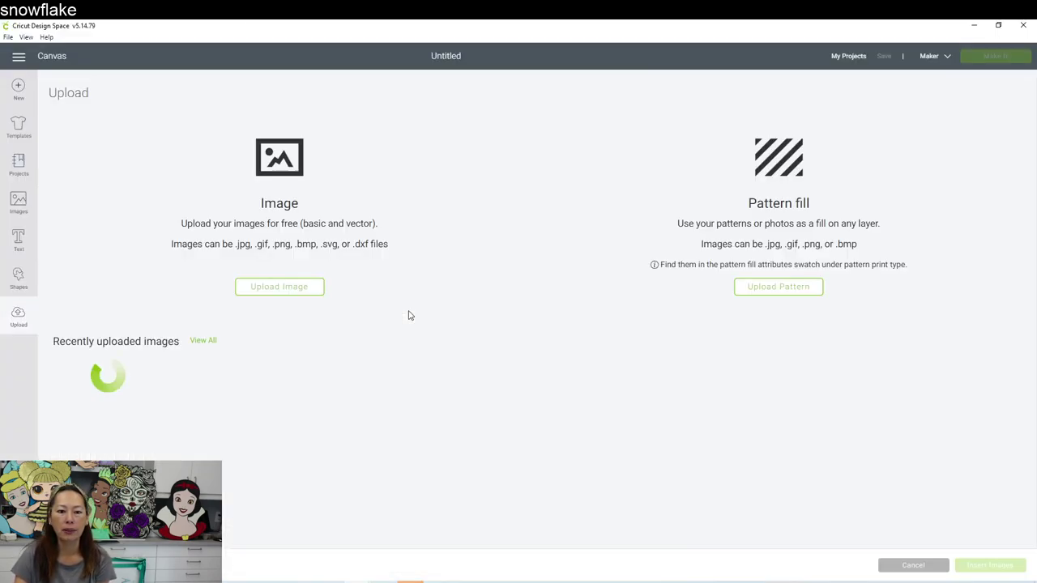
pyautogui.click(278, 292)
pyautogui.click(515, 305)
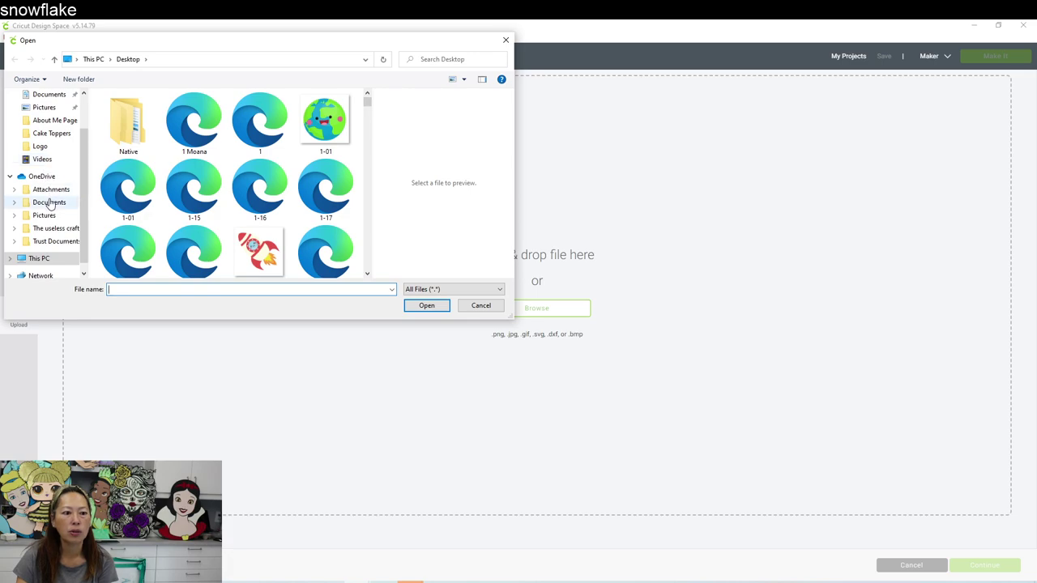
pyautogui.scroll(-1, 53, 223)
pyautogui.scroll(2, 55, 211)
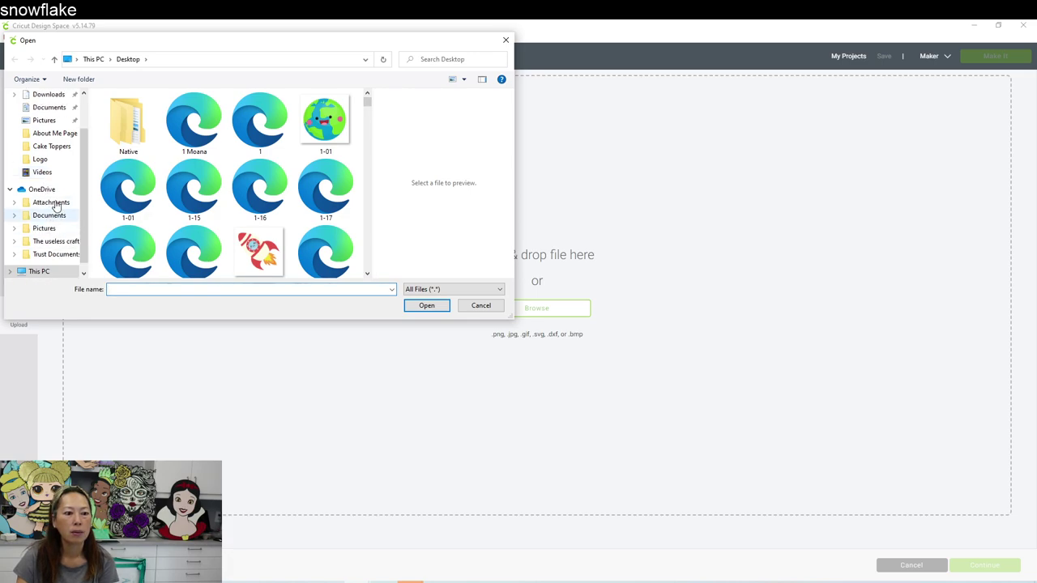
pyautogui.click(55, 106)
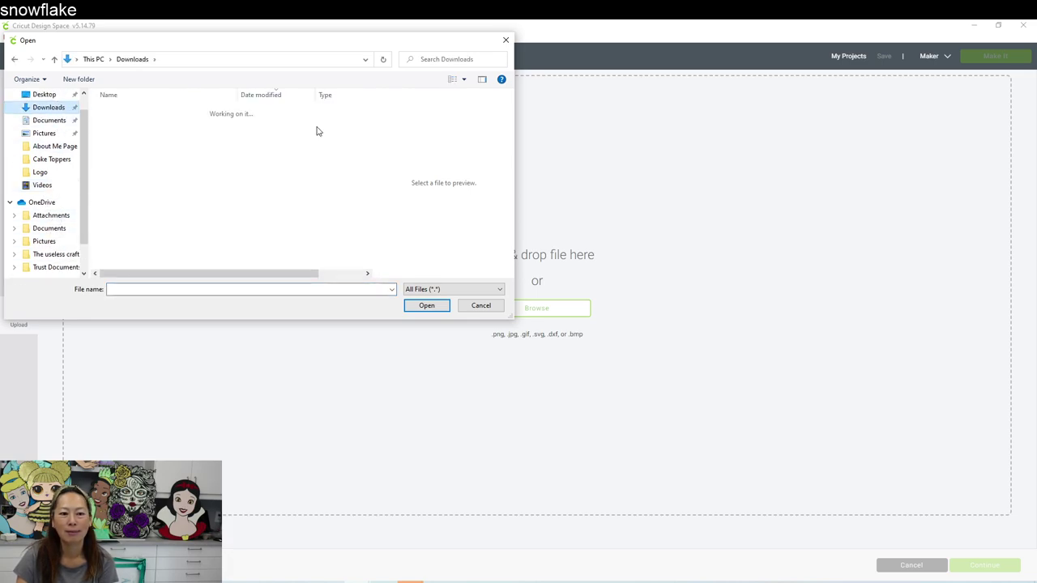
pyautogui.doubleClick(161, 129)
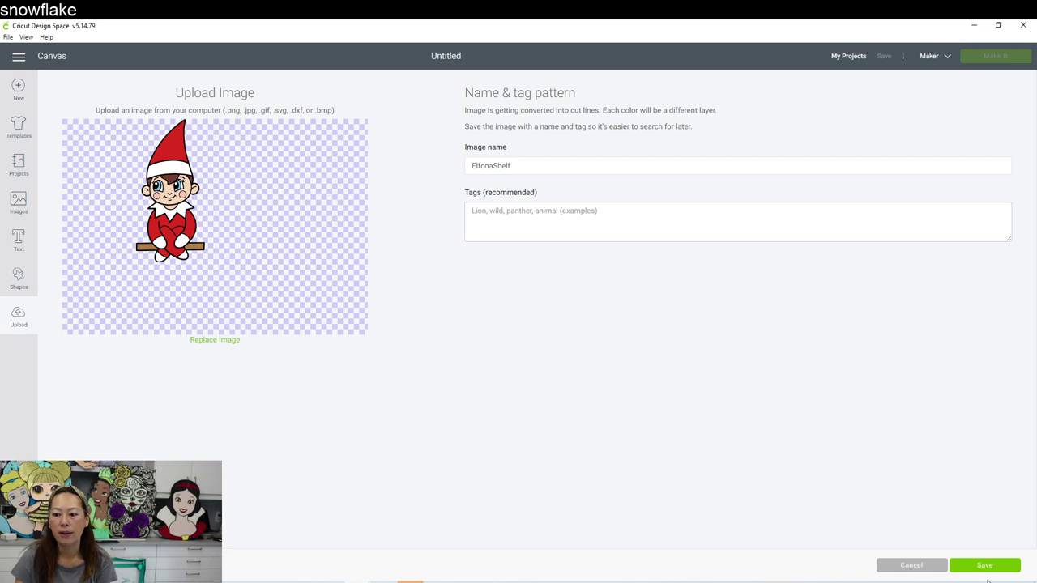
# Step: Name the uploaded image "elf on a shelf" and save it
pyautogui.moveTo(528, 166); pyautogui.dragTo(331, 144)
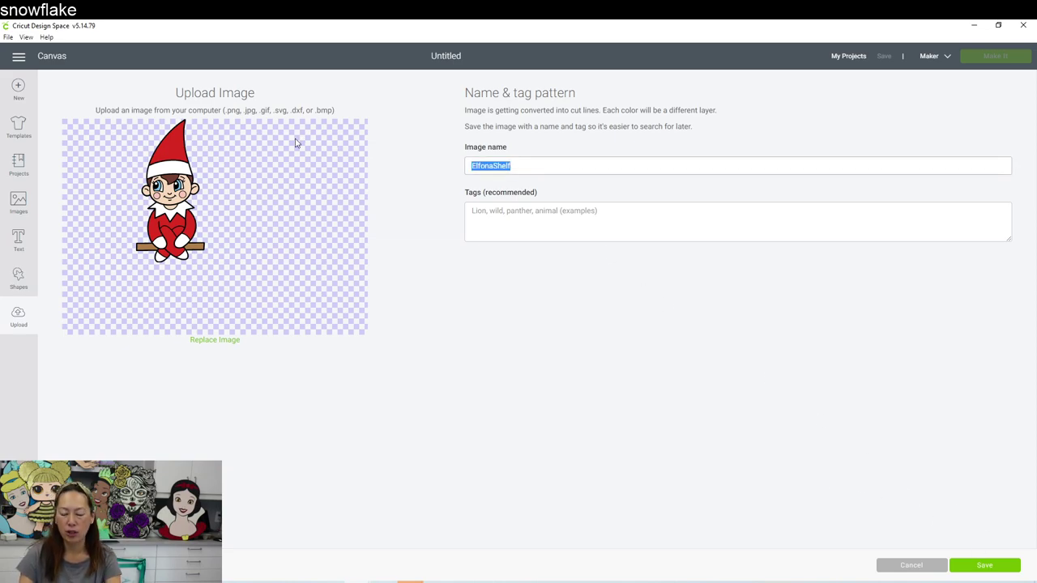
pyautogui.write('elf on a sh')
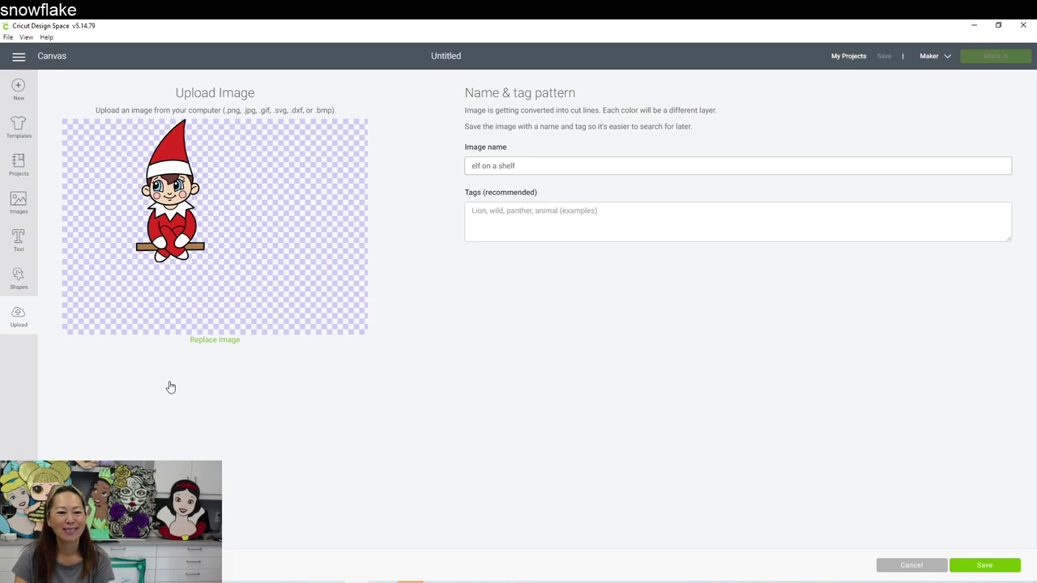
pyautogui.press('Return')
# Step: Insert the uploaded elf image on the canvas and move it to about X 6.6, Y 1.05
pyautogui.click(105, 405)
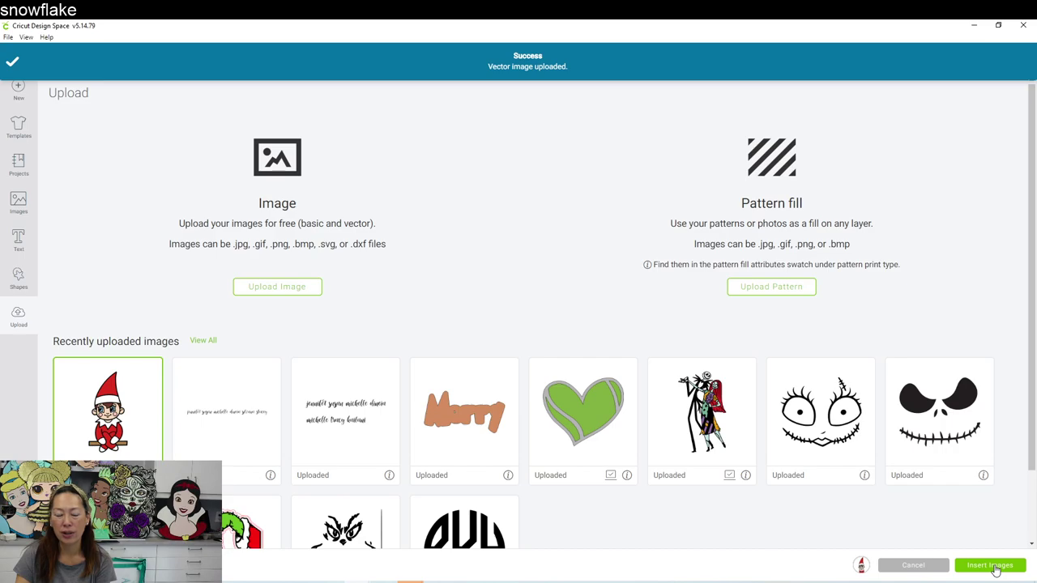
pyautogui.click(990, 566)
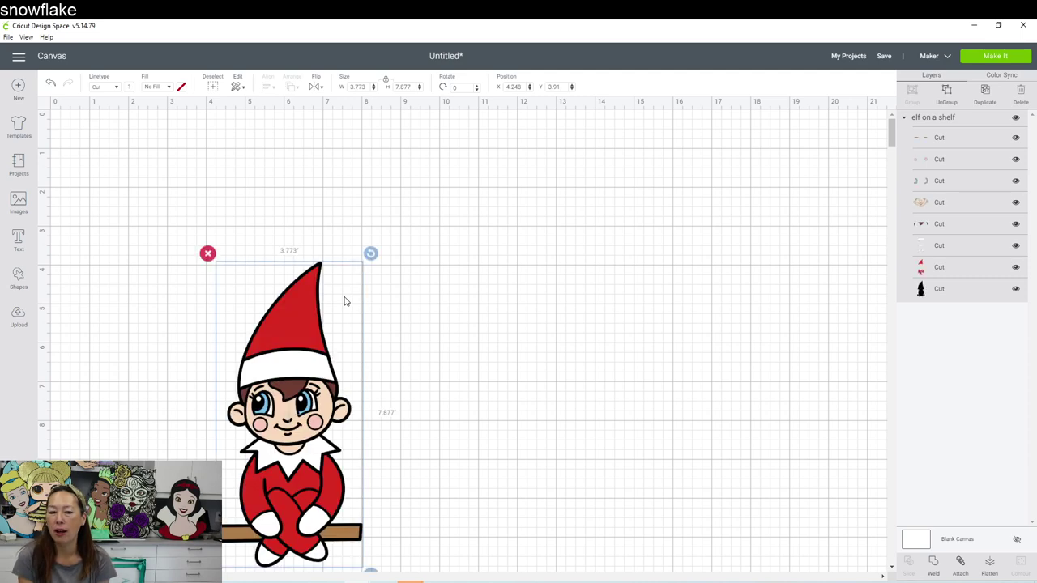
pyautogui.moveTo(327, 317); pyautogui.dragTo(411, 213)
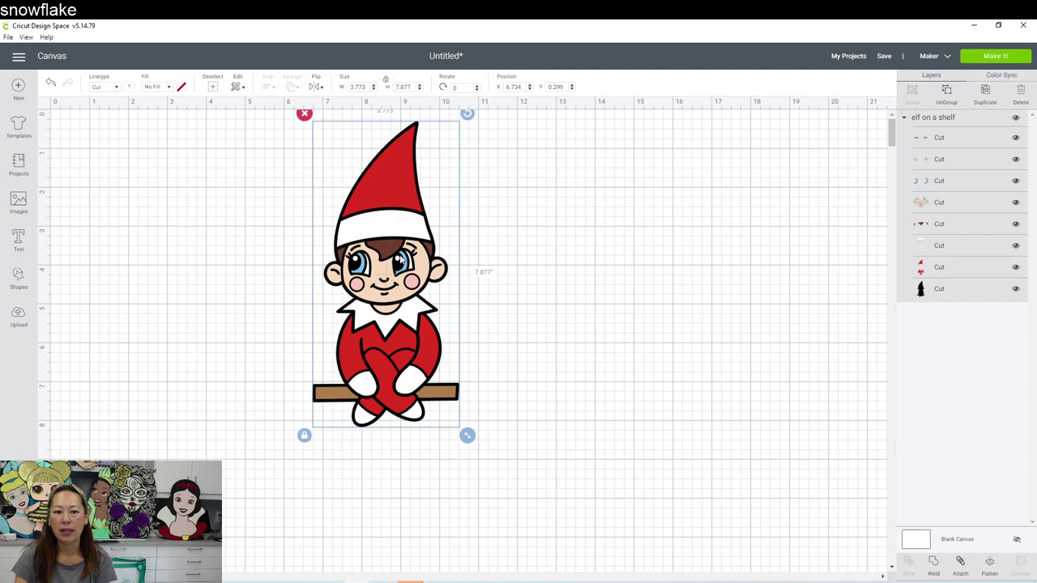
pyautogui.hotkey('ctrl', 'z')
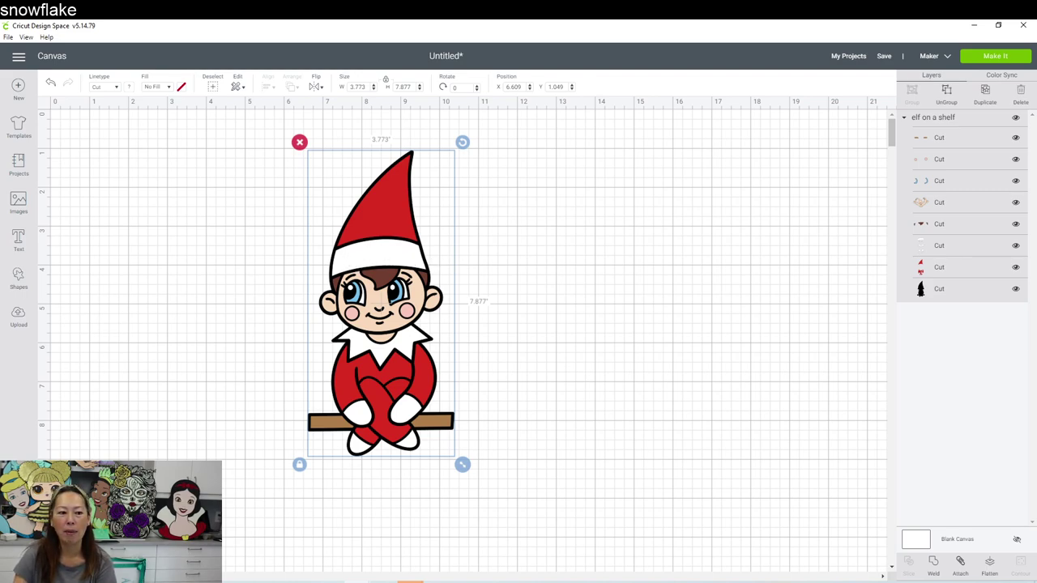
# Step: Add a text object with the first name in capital letters, set in the Happy Popcorn font
pyautogui.click(13, 246)
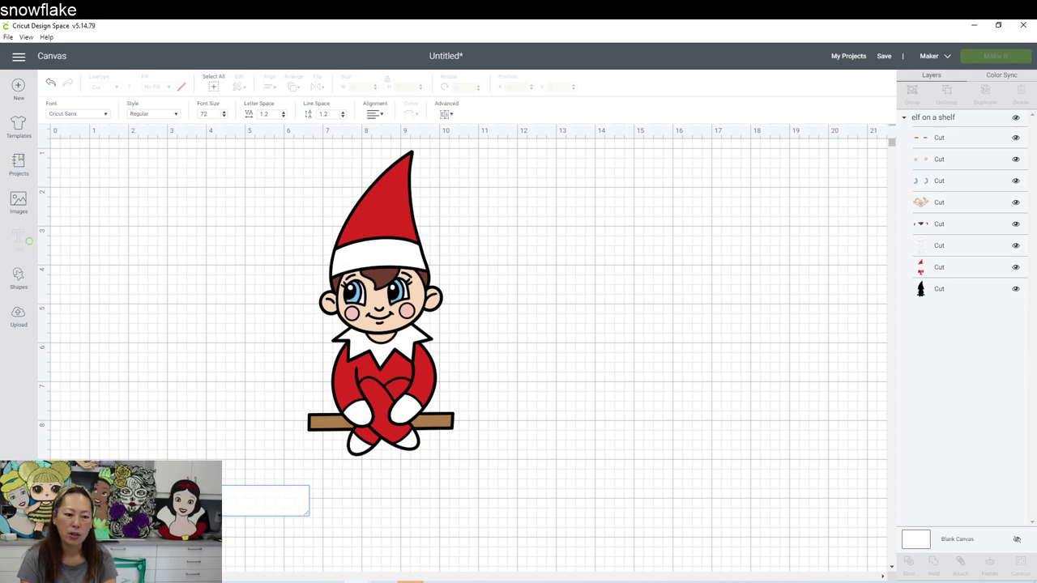
pyautogui.write('Riley')
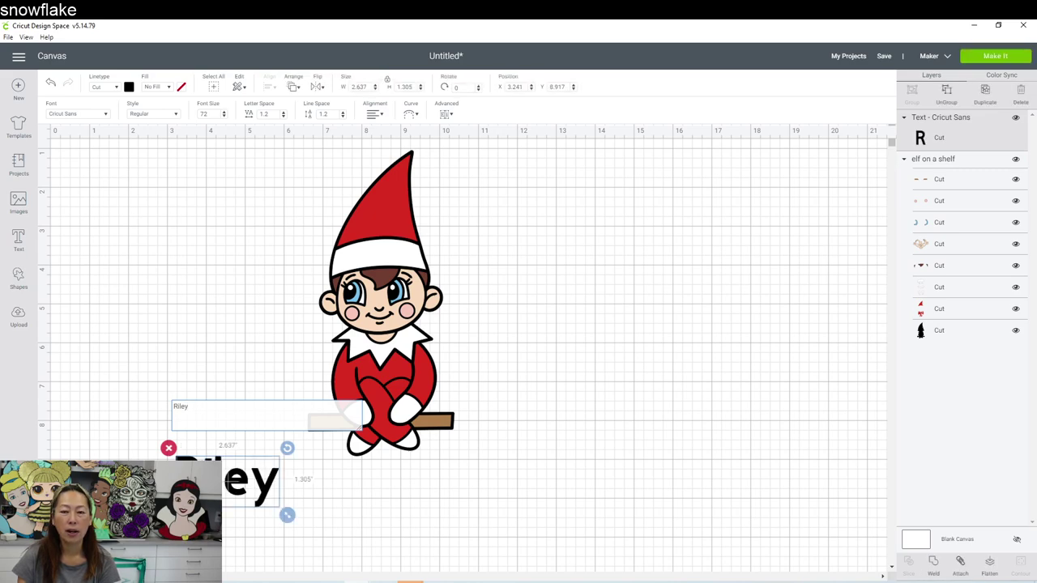
pyautogui.click(99, 116)
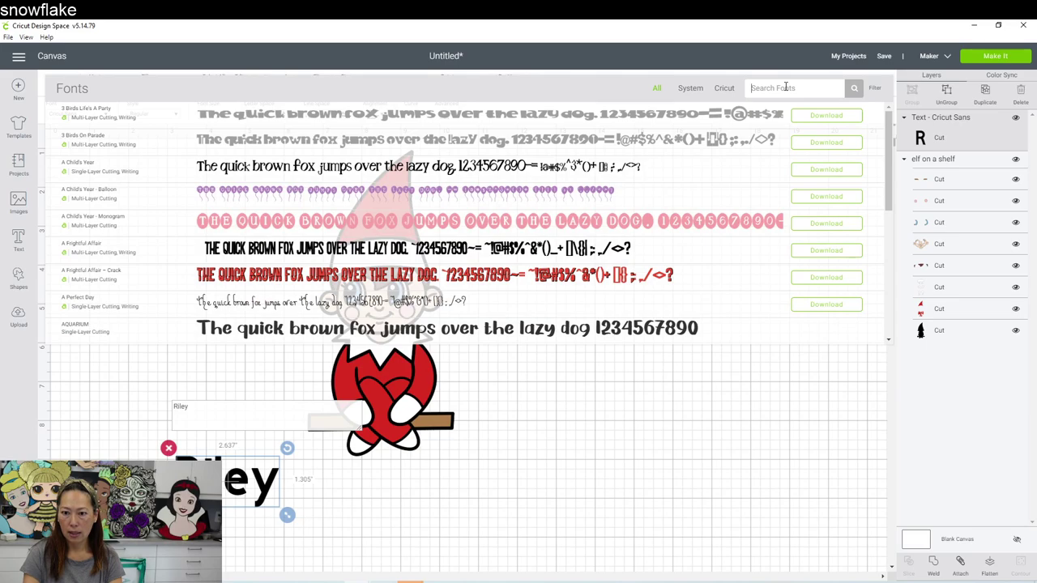
pyautogui.write('pop')
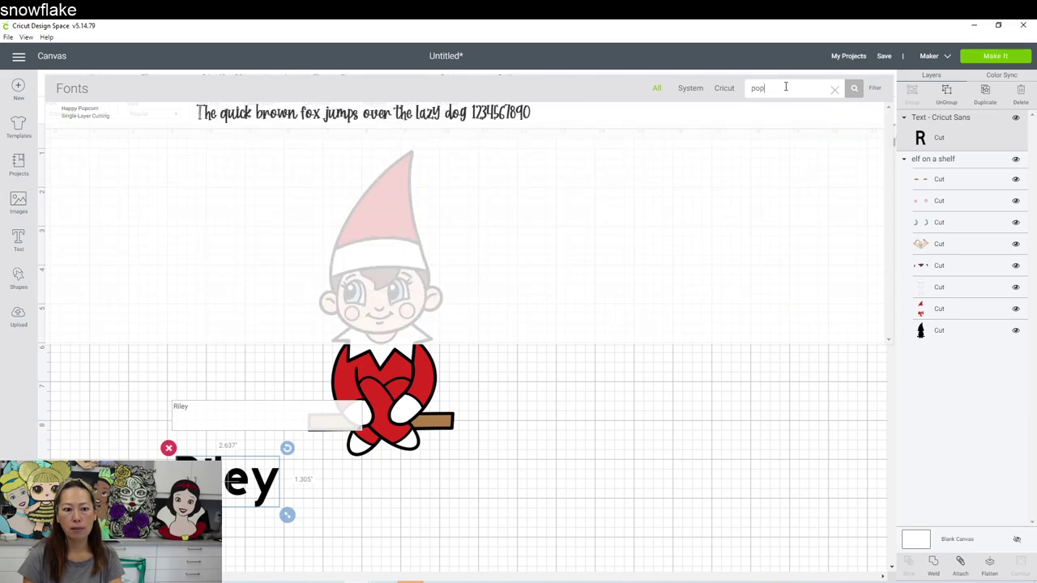
pyautogui.click(497, 118)
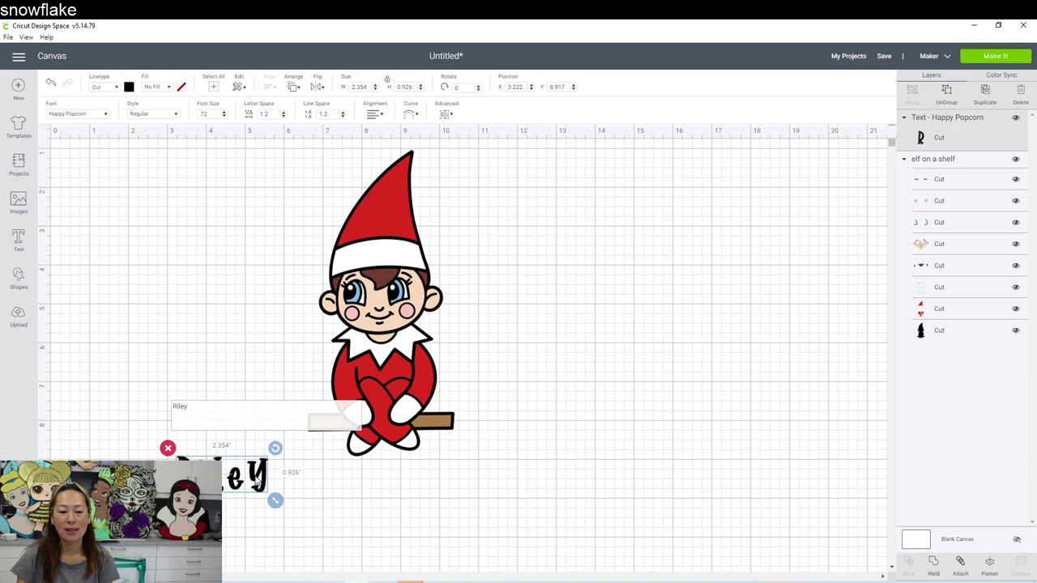
pyautogui.hotkey('ctrl', 'a')
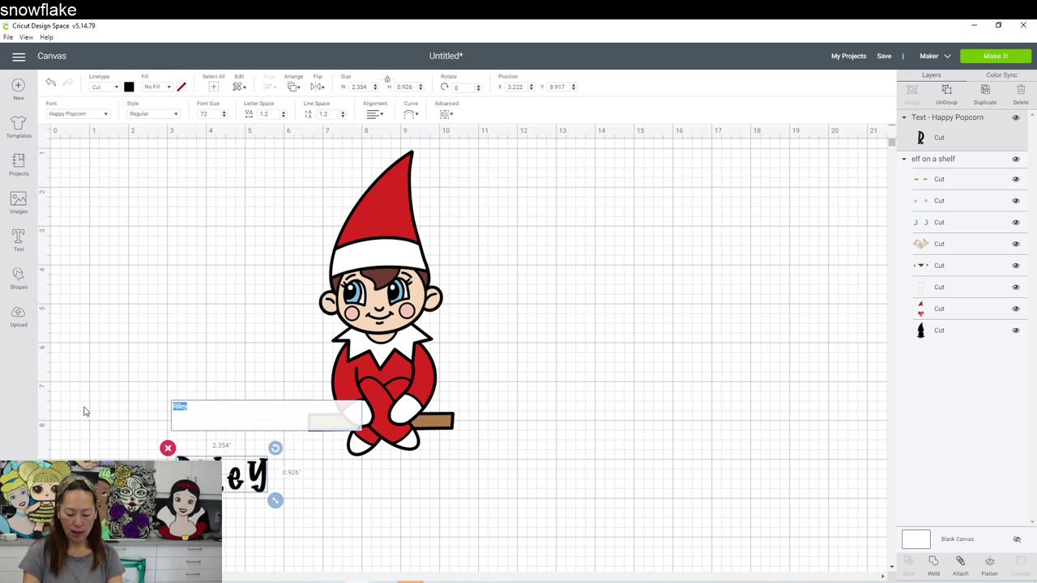
pyautogui.write('RILEY')
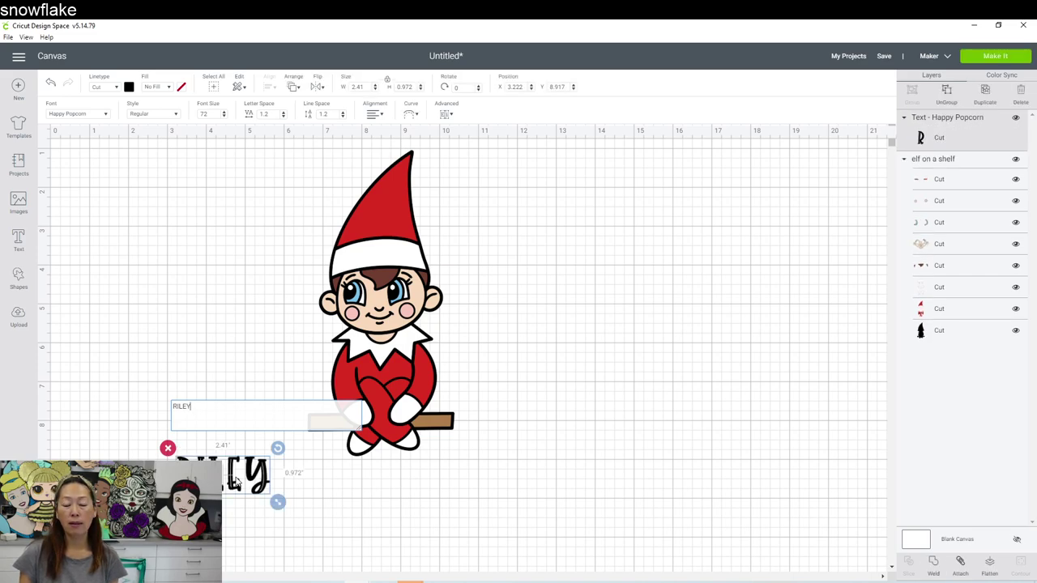
# Step: Shrink the name to about 1.49 in wide, rotate it to about 353°, and place it on the elf's white hat brim
pyautogui.moveTo(245, 447); pyautogui.dragTo(548, 233)
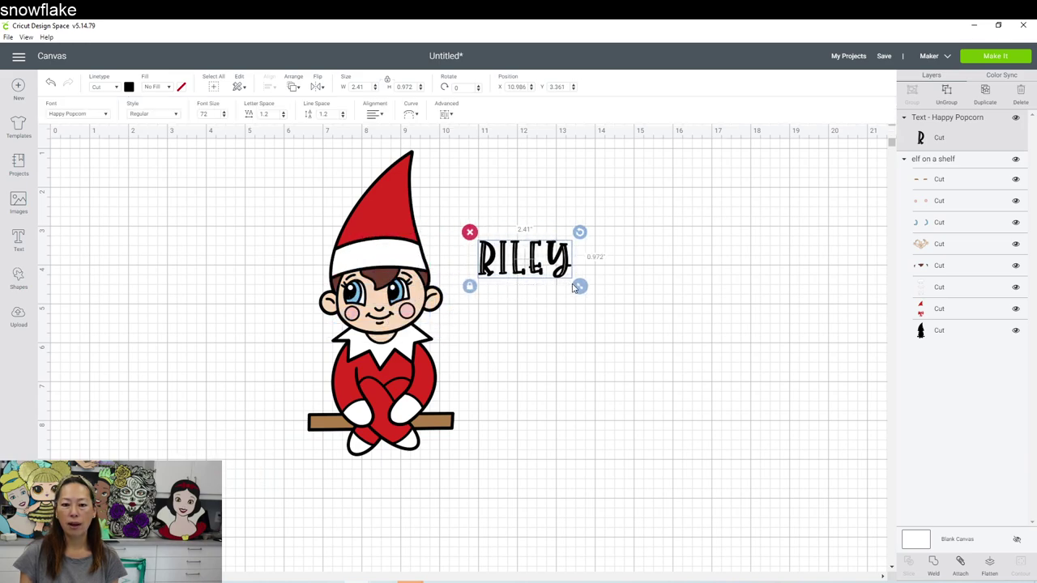
pyautogui.moveTo(582, 286); pyautogui.dragTo(402, 255)
pyautogui.moveTo(403, 254); pyautogui.dragTo(409, 224)
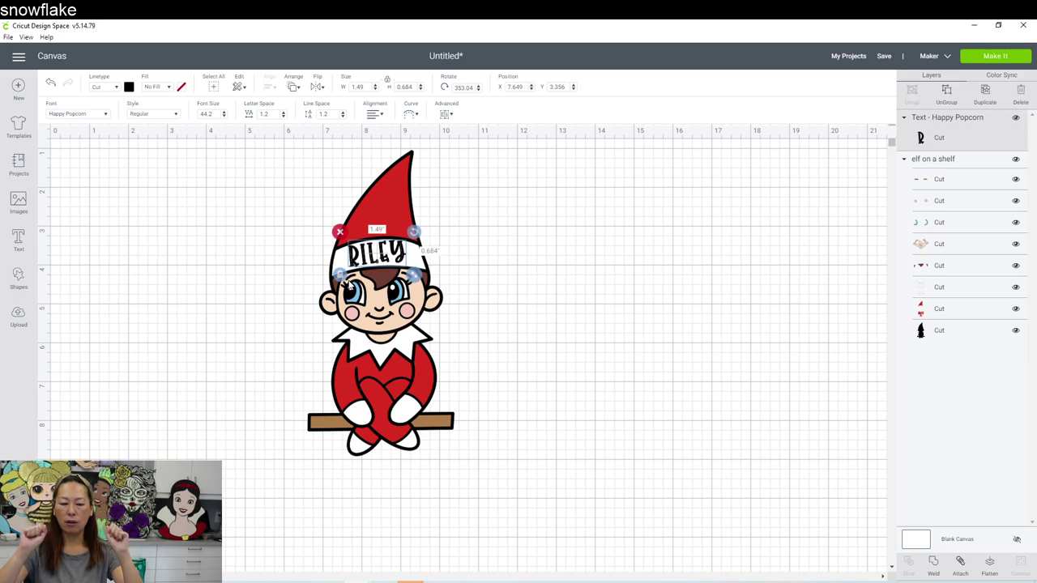
# Step: Change the name text's material color to green
pyautogui.click(129, 88)
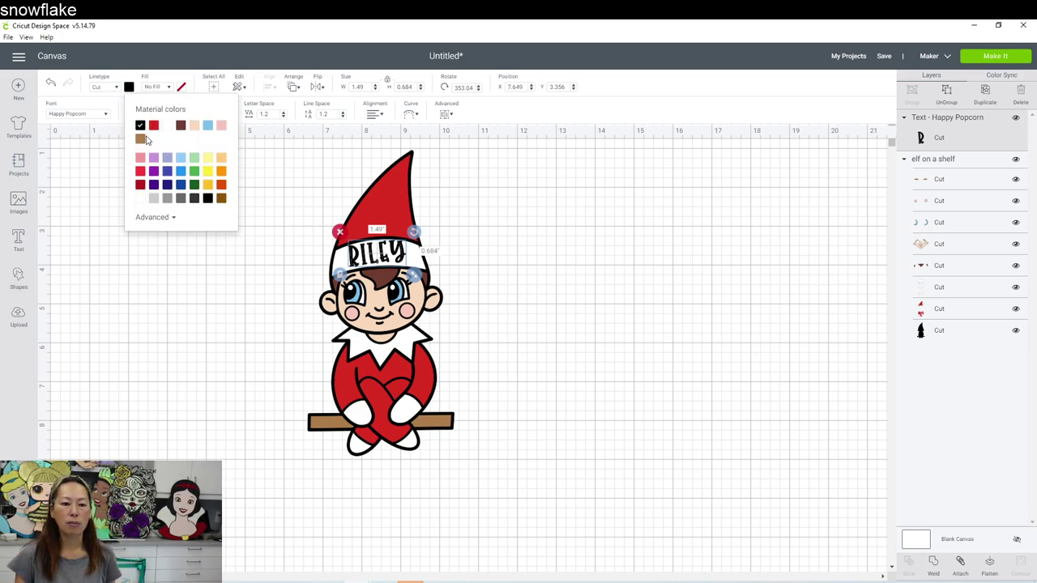
pyautogui.click(195, 173)
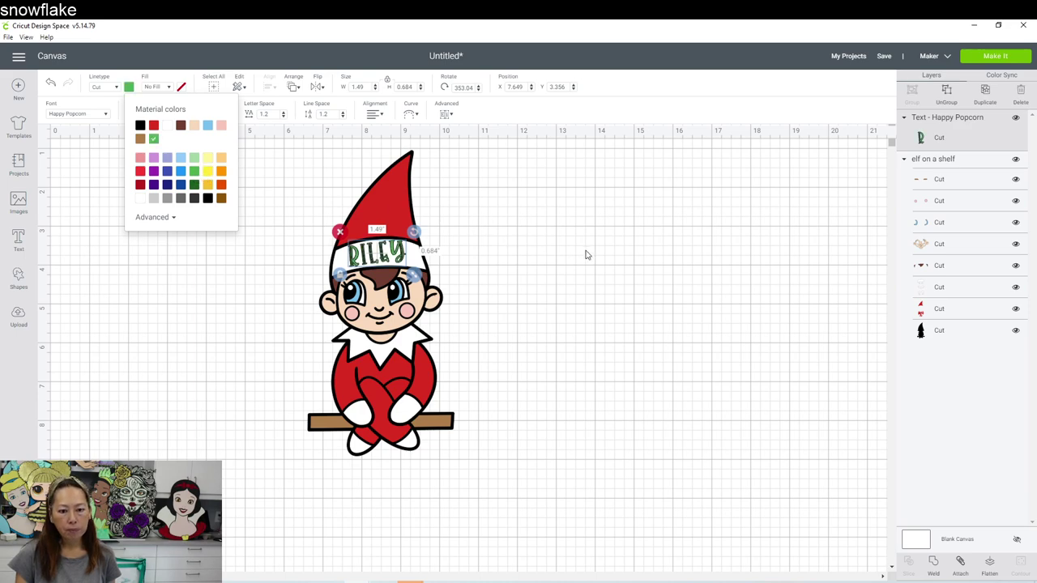
pyautogui.click(572, 263)
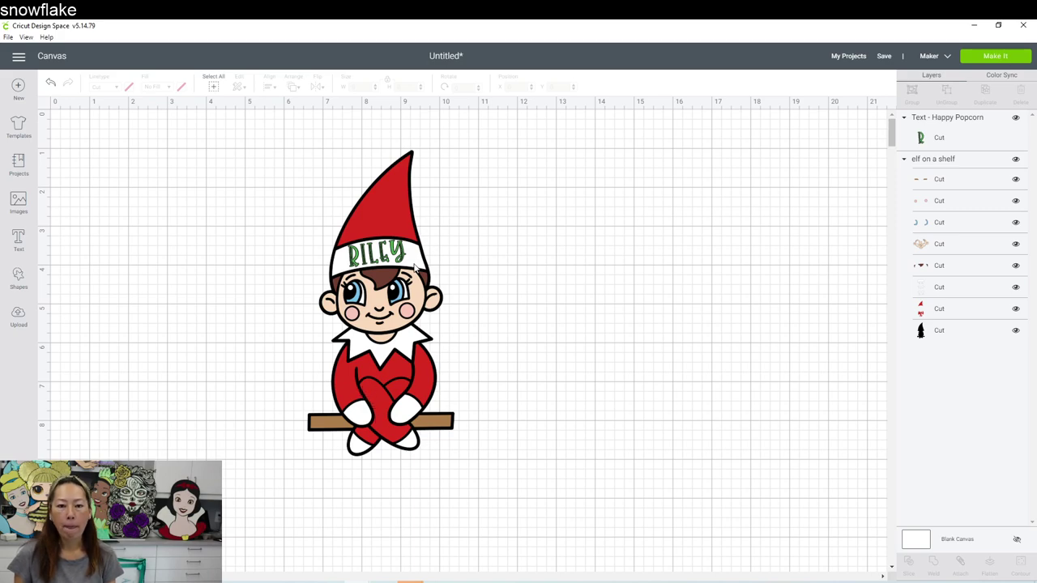
# Step: Select the elf and the name together, set their height to 40 in, and move them to about X 21.6, Y 2.5
pyautogui.click(384, 221)
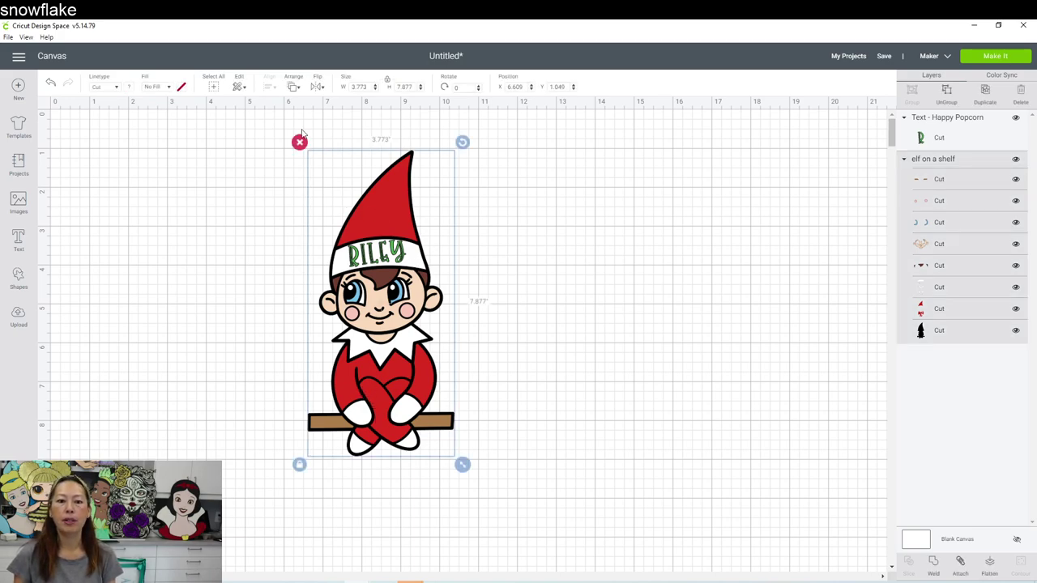
pyautogui.click(213, 86)
pyautogui.click(410, 86)
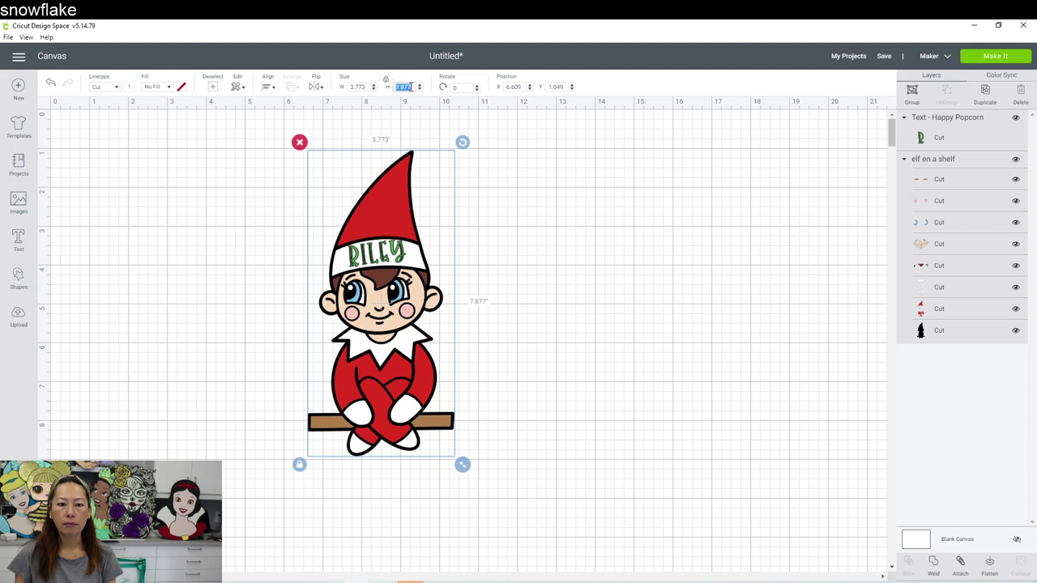
pyautogui.write('40')
pyautogui.press('Tab')
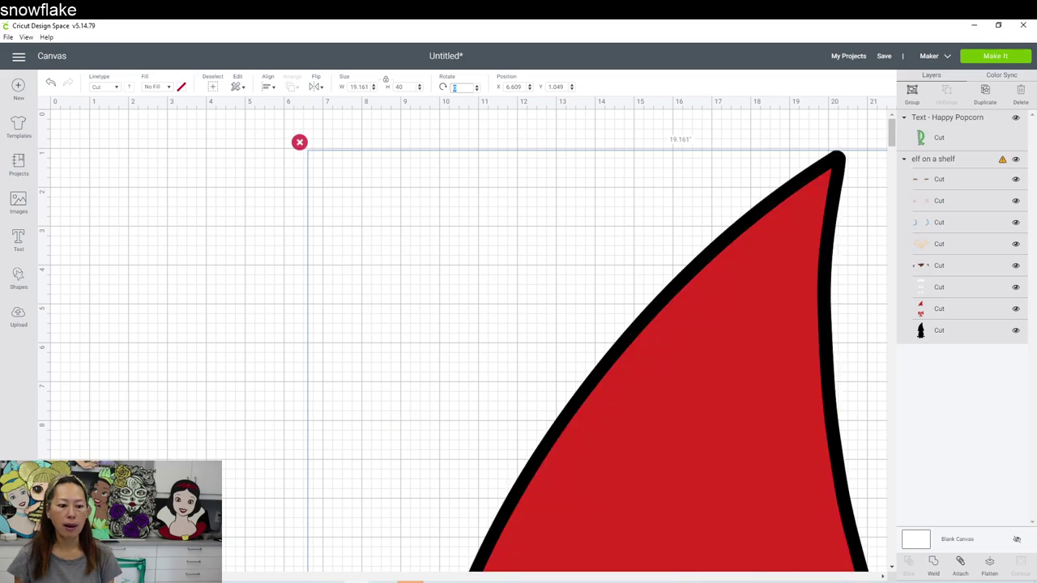
pyautogui.hotkey('ctrl', '-')
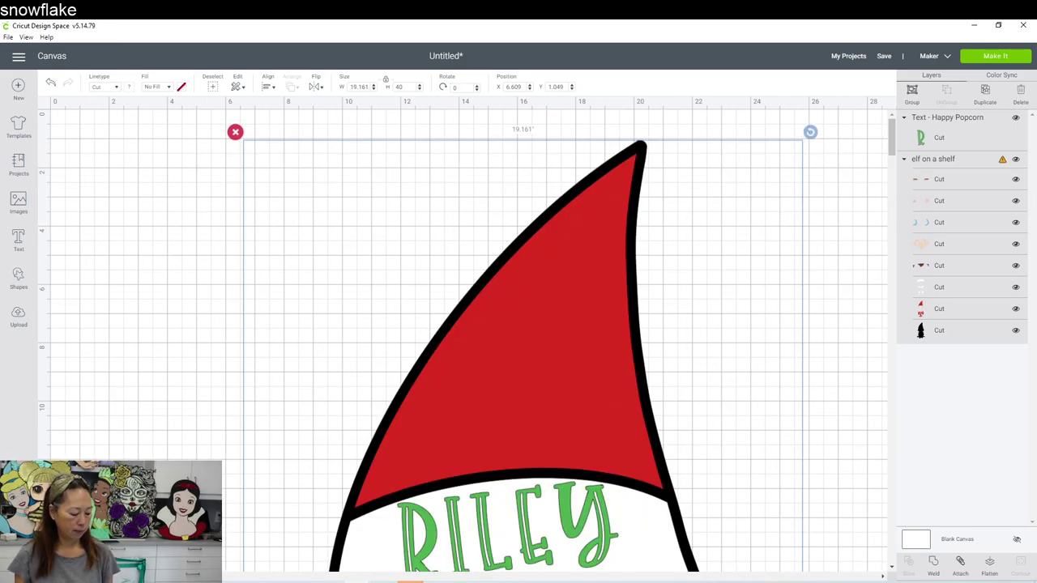
pyautogui.hotkey('ctrl', '-')
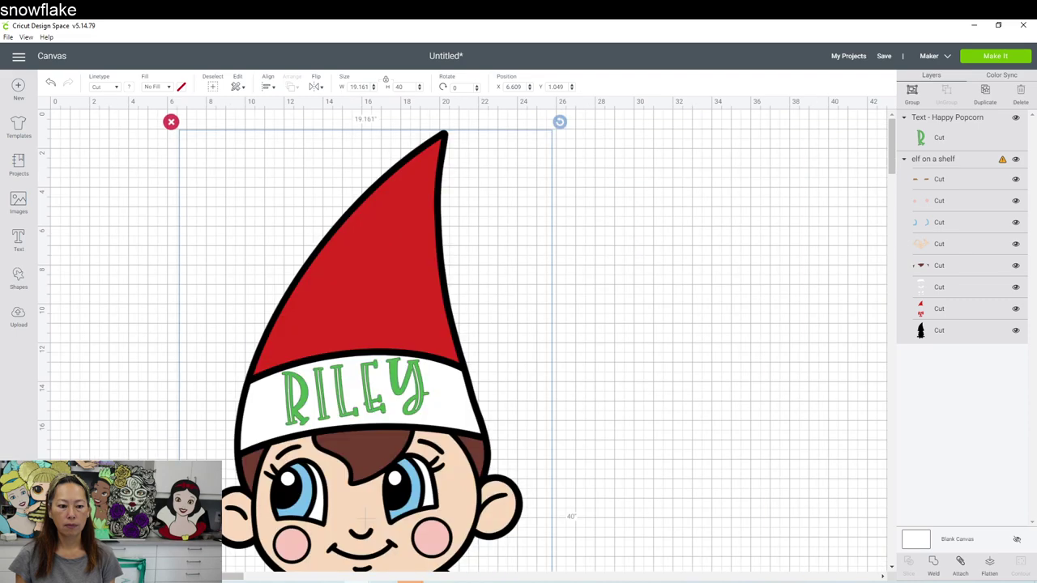
pyautogui.hotkey('ctrl', '-')
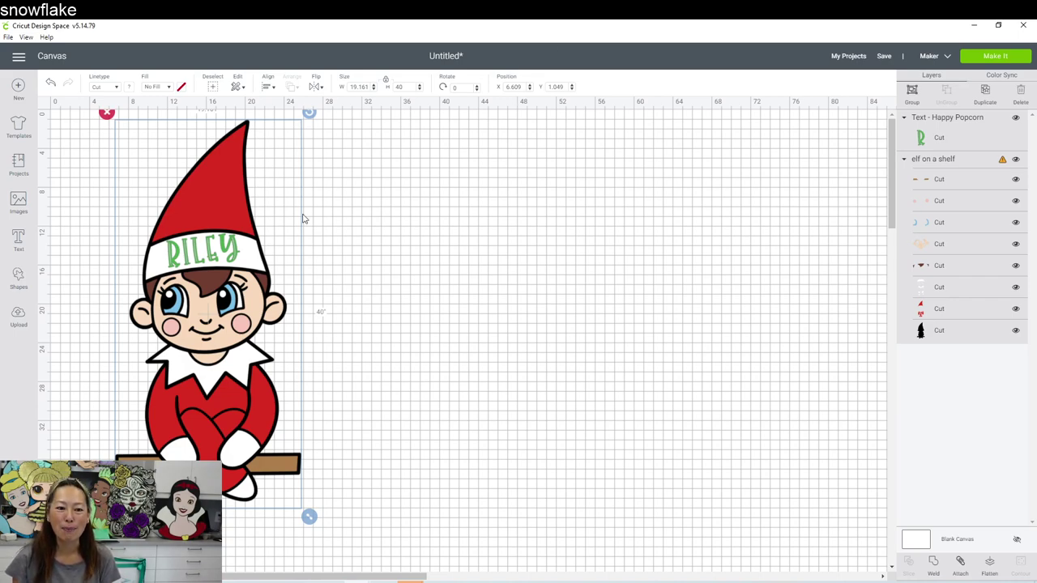
pyautogui.moveTo(248, 213); pyautogui.dragTo(395, 229)
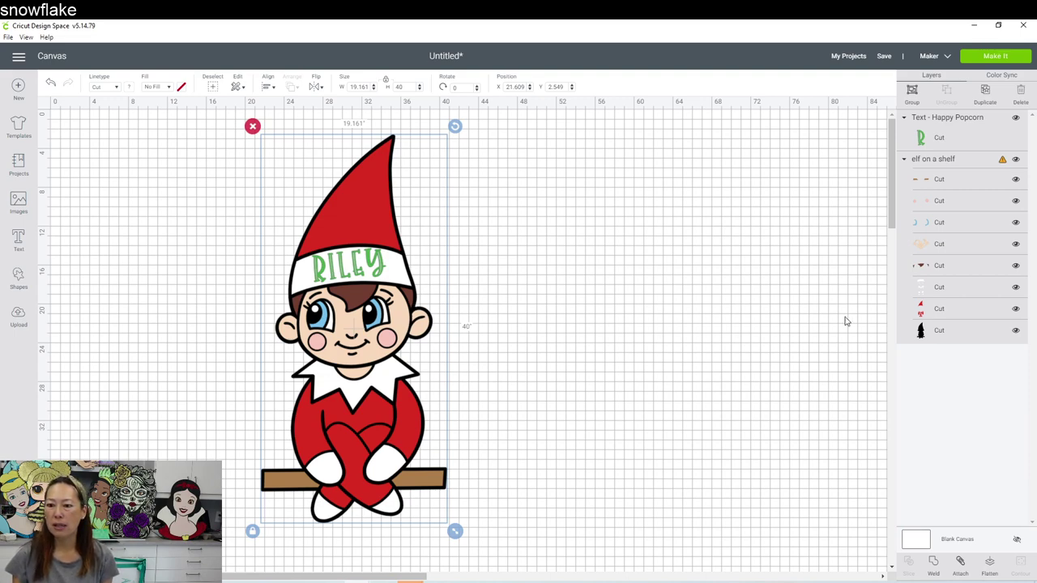
# Step: Ungroup the elf on a shelf image into its separate color layers
pyautogui.click(939, 246)
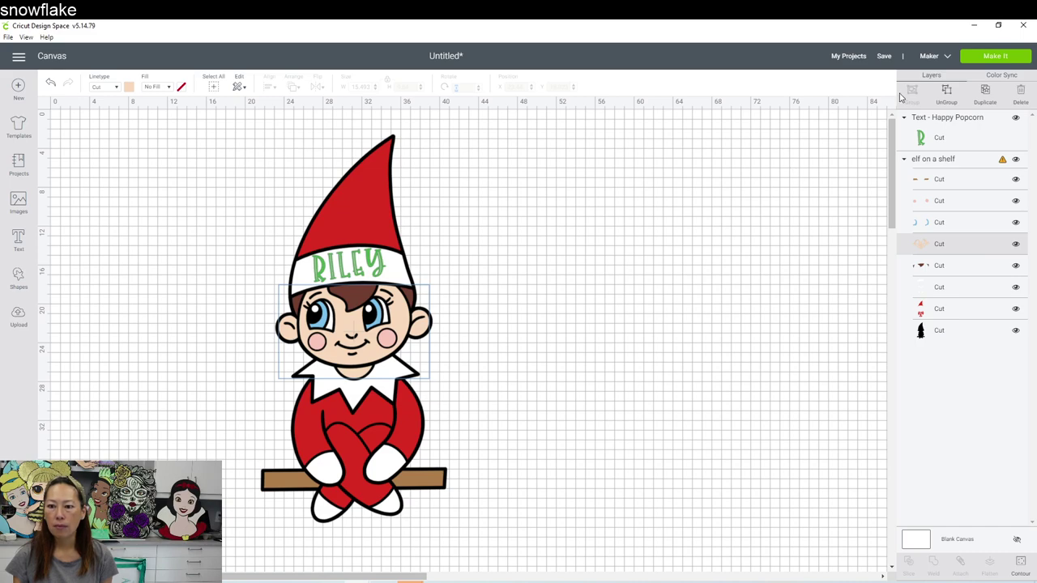
pyautogui.click(370, 187)
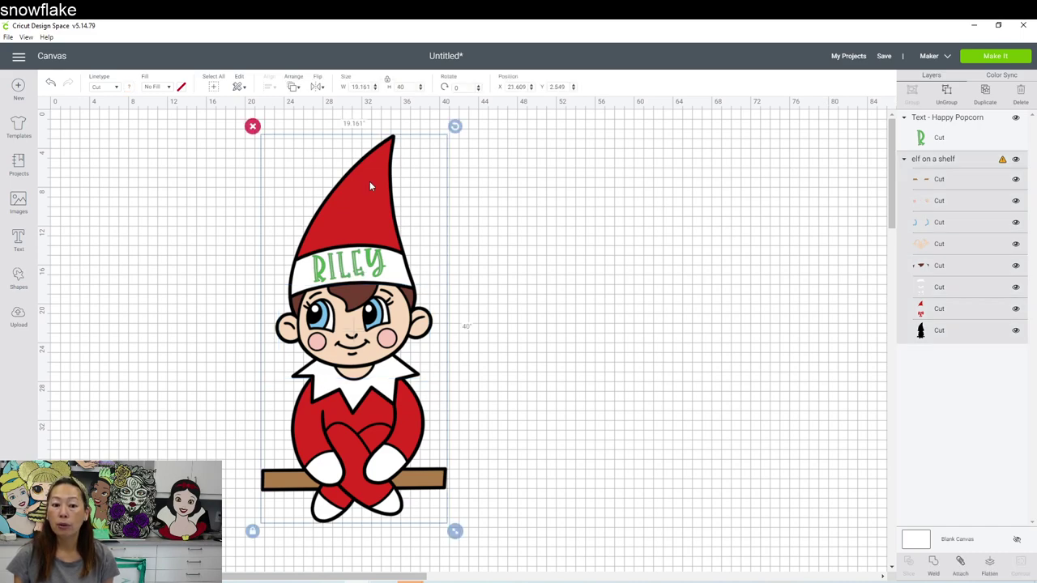
pyautogui.click(950, 92)
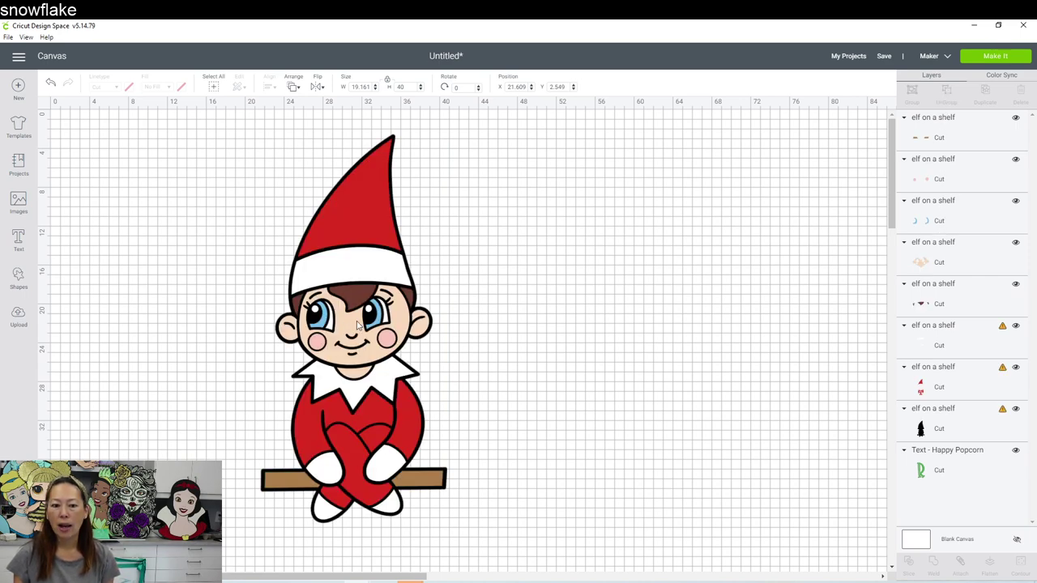
# Step: Hide all contours of the elf's red layer except the hat, and move the hat beside the elf to about X 51.9, Y 4.4
pyautogui.click(999, 263)
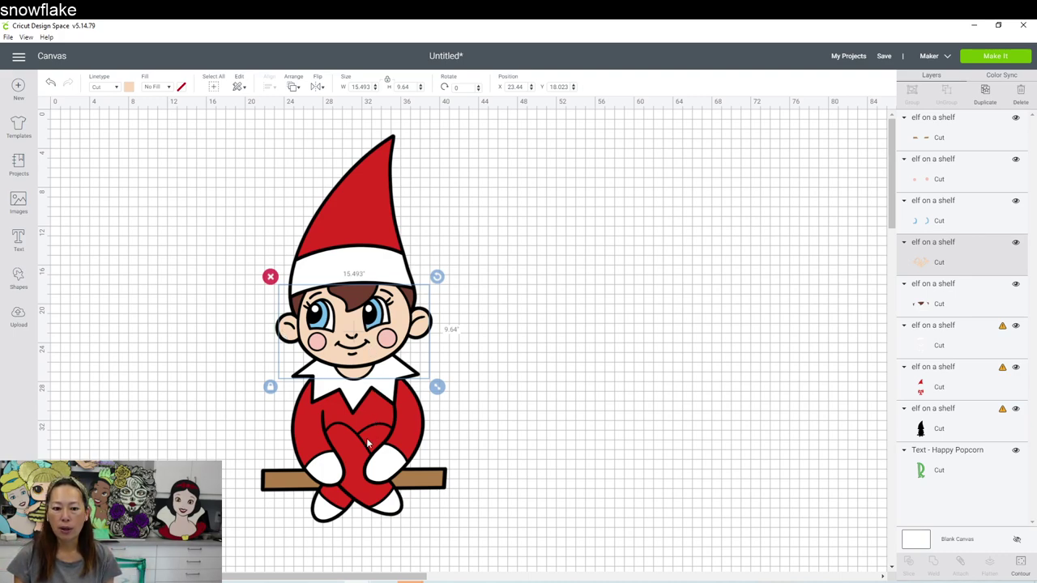
pyautogui.click(362, 211)
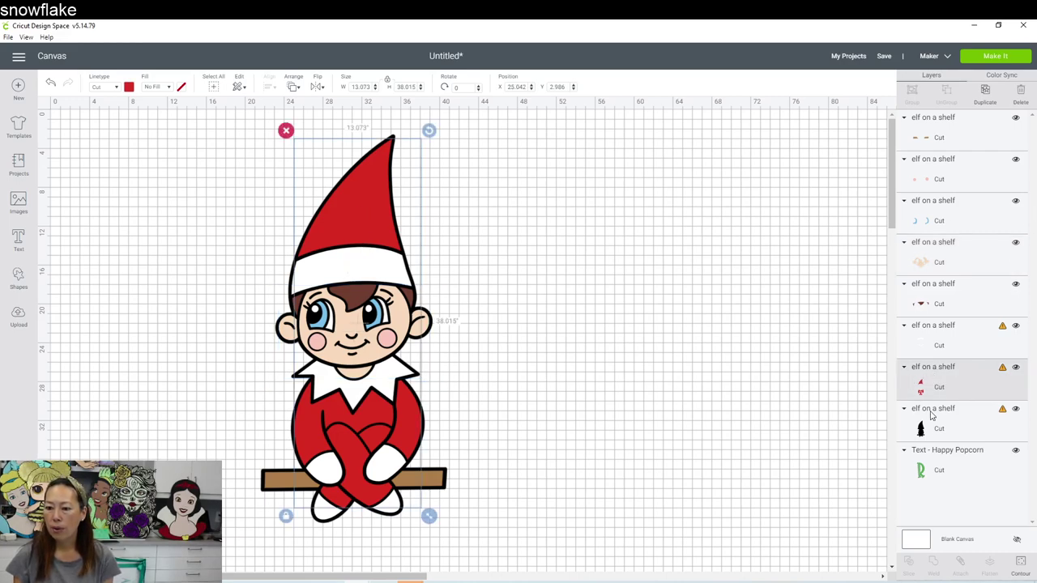
pyautogui.click(1020, 570)
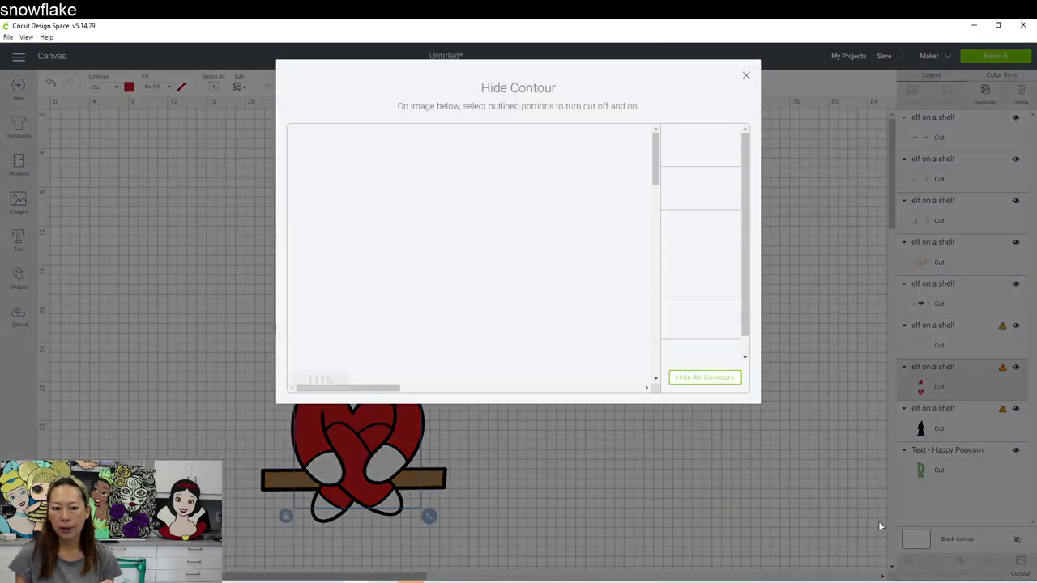
pyautogui.click(713, 378)
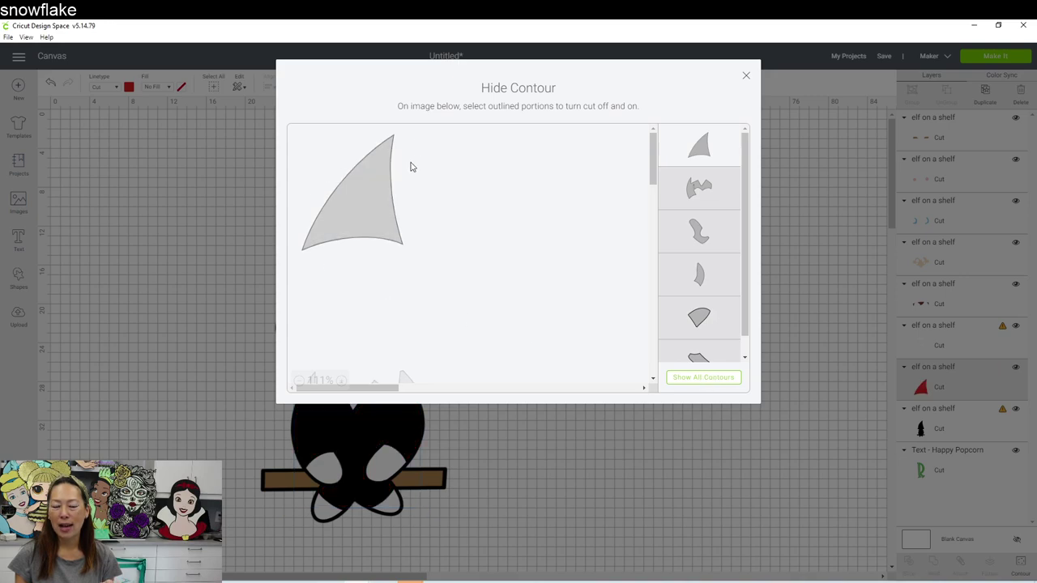
pyautogui.click(746, 76)
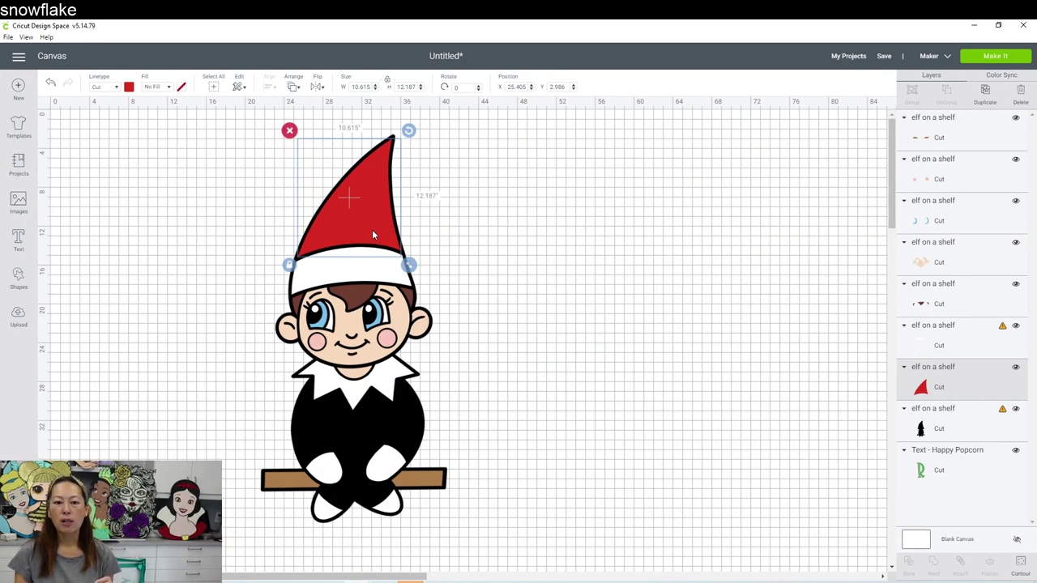
pyautogui.moveTo(377, 224); pyautogui.dragTo(646, 252)
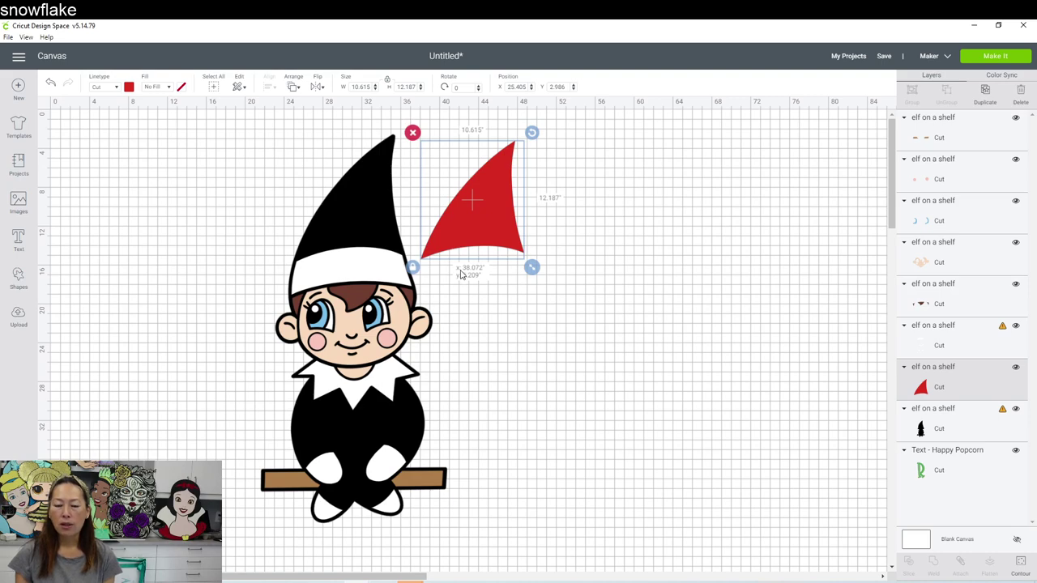
pyautogui.moveTo(449, 237); pyautogui.dragTo(583, 249)
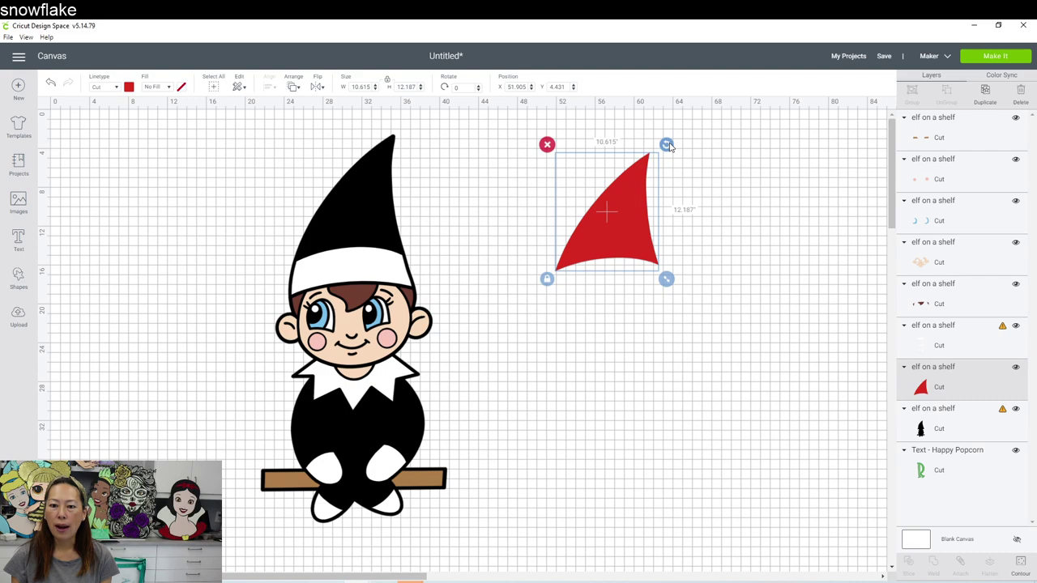
# Step: Try rotating the red hat piece clockwise to about 8°, and undo the rotation
pyautogui.moveTo(669, 146); pyautogui.dragTo(681, 158)
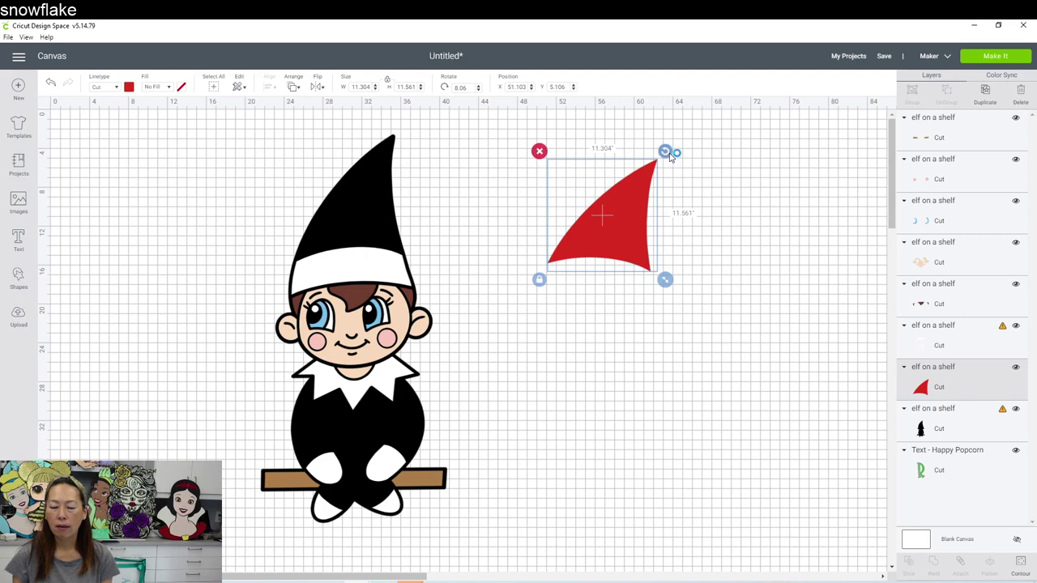
pyautogui.click(560, 167)
pyautogui.click(645, 181)
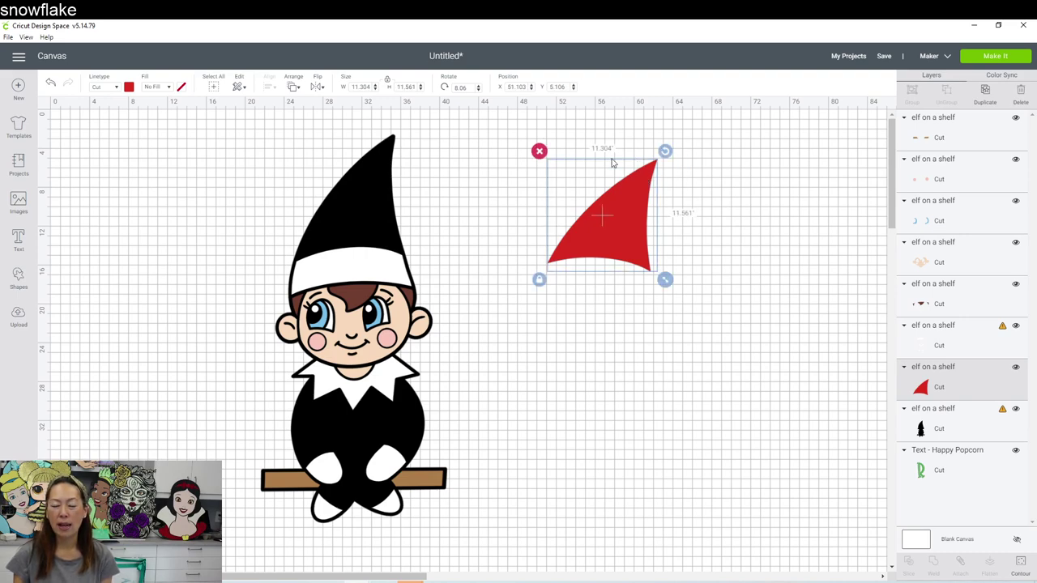
pyautogui.click(51, 85)
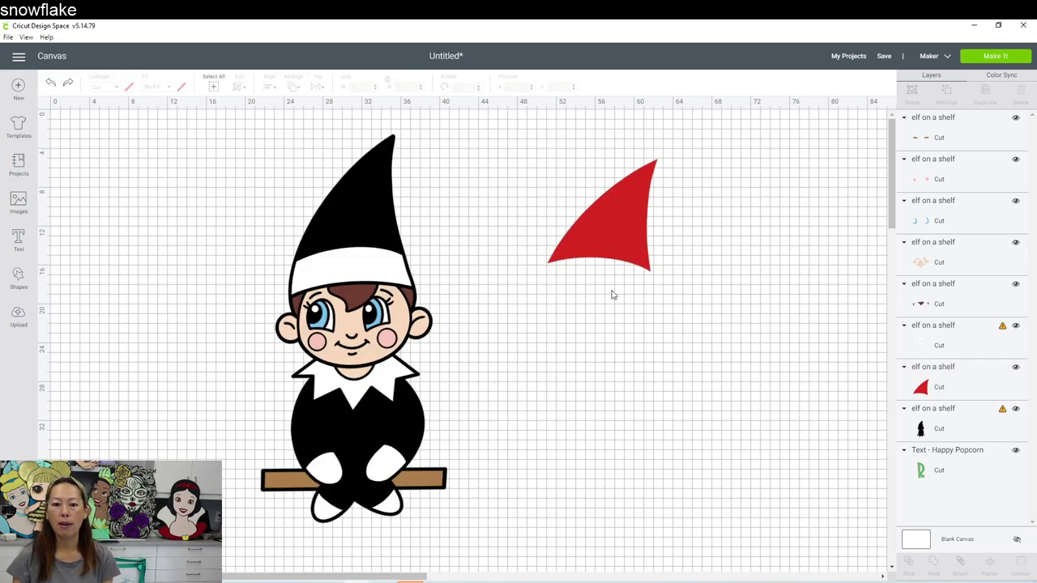
pyautogui.click(594, 203)
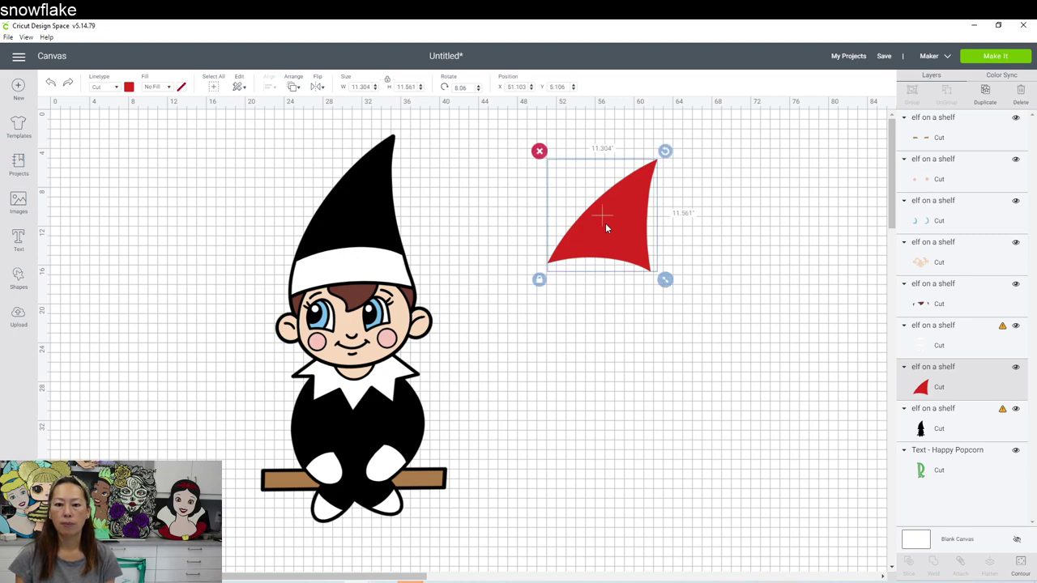
pyautogui.click(51, 86)
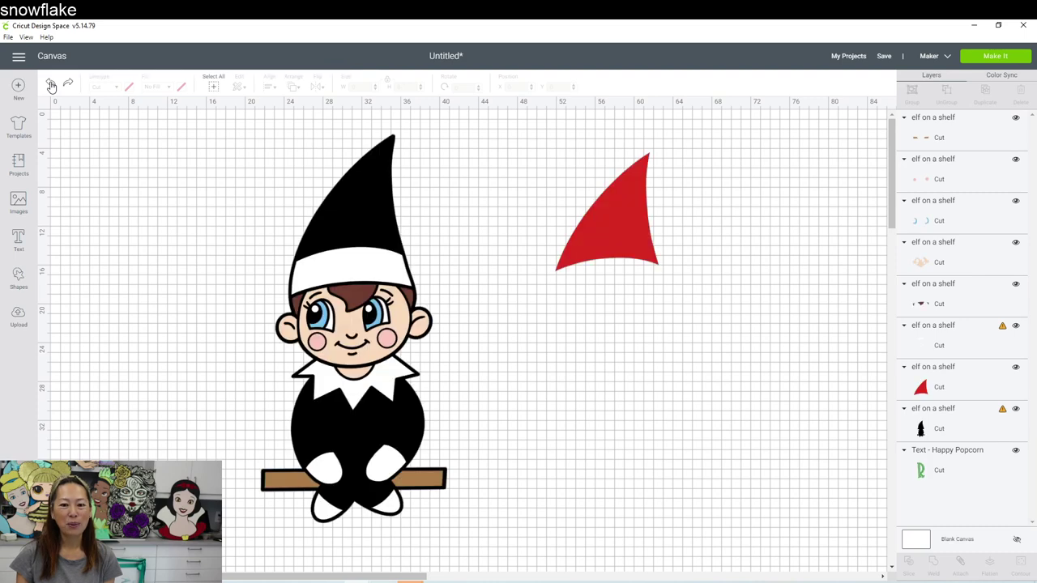
# Step: Rotate the red hat piece clockwise to about 7.3° to reduce its overall height
pyautogui.click(609, 226)
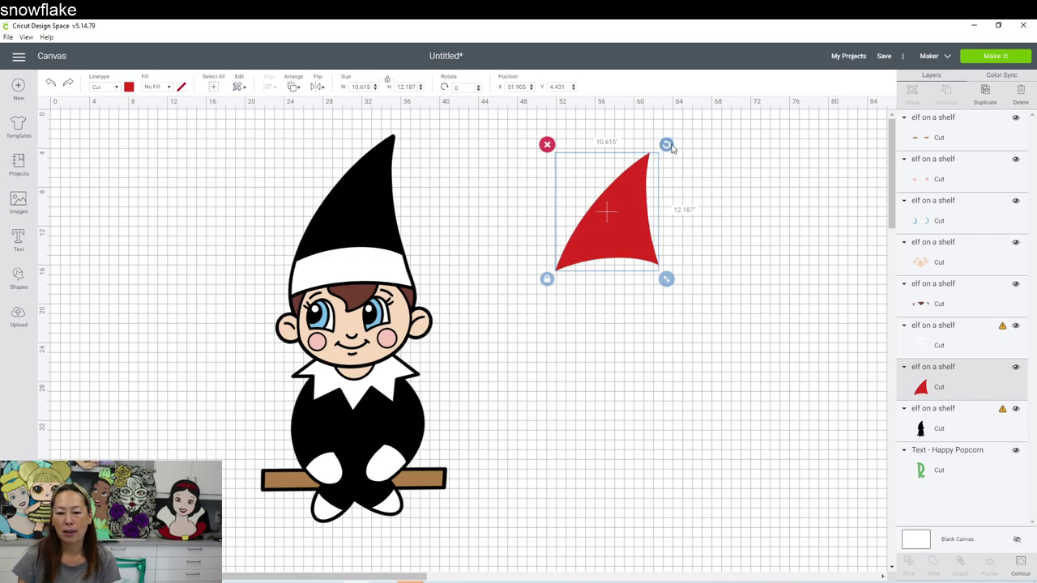
pyautogui.moveTo(673, 148); pyautogui.dragTo(674, 154)
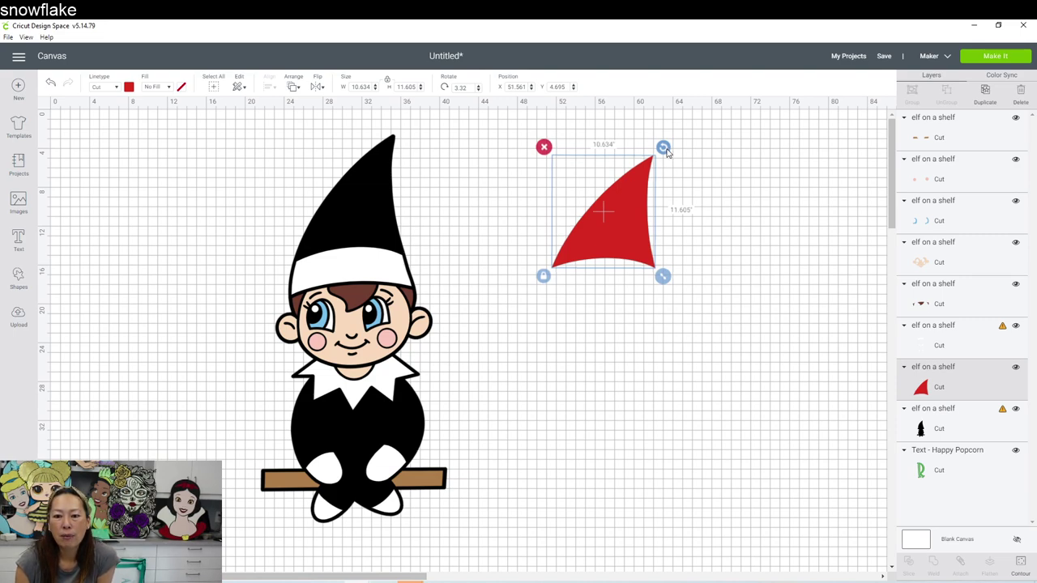
pyautogui.moveTo(666, 152); pyautogui.dragTo(669, 155)
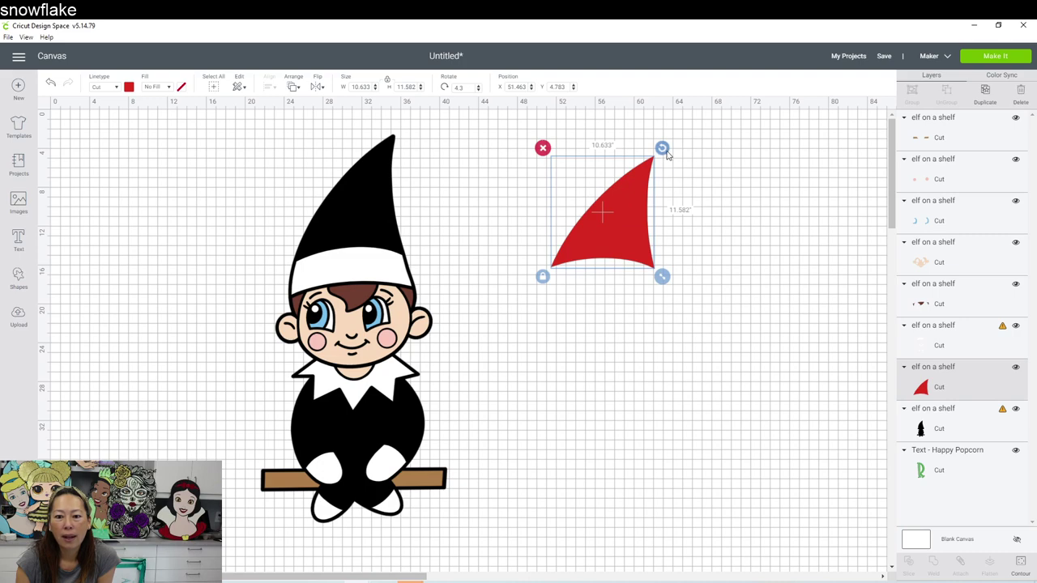
pyautogui.moveTo(667, 153); pyautogui.dragTo(669, 157)
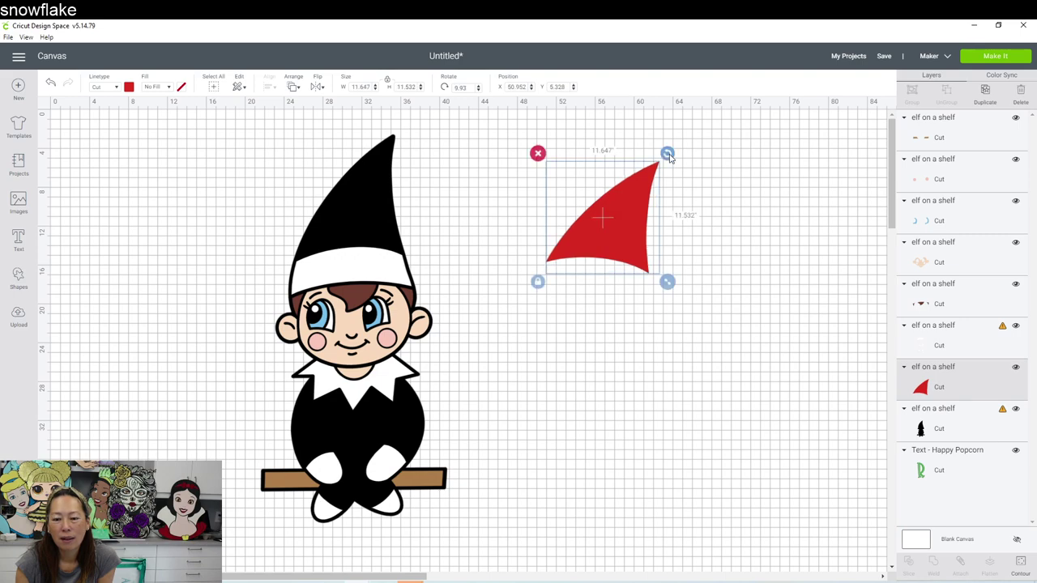
pyautogui.click(573, 157)
pyautogui.click(615, 195)
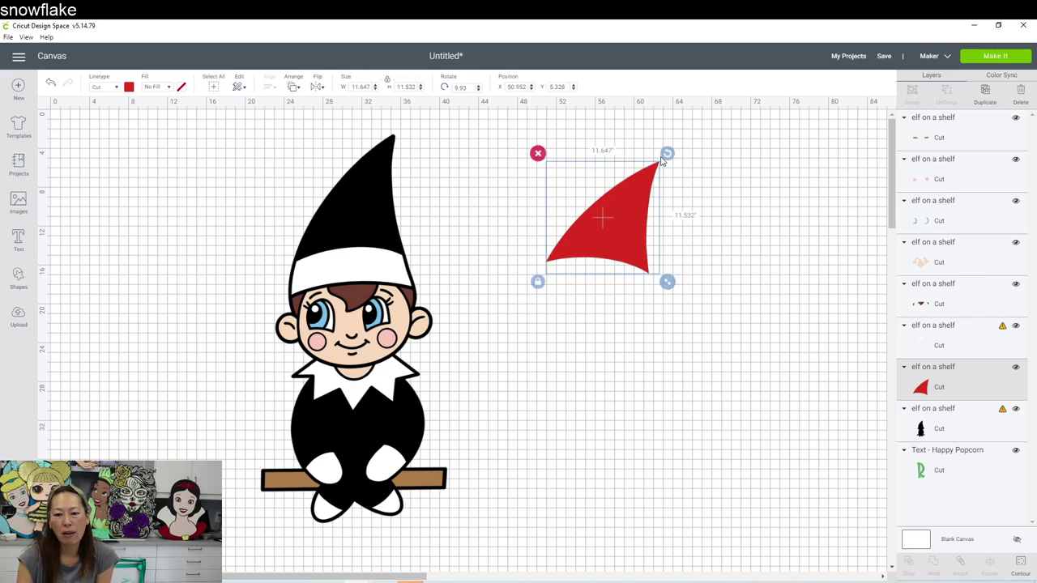
pyautogui.moveTo(668, 157); pyautogui.dragTo(665, 152)
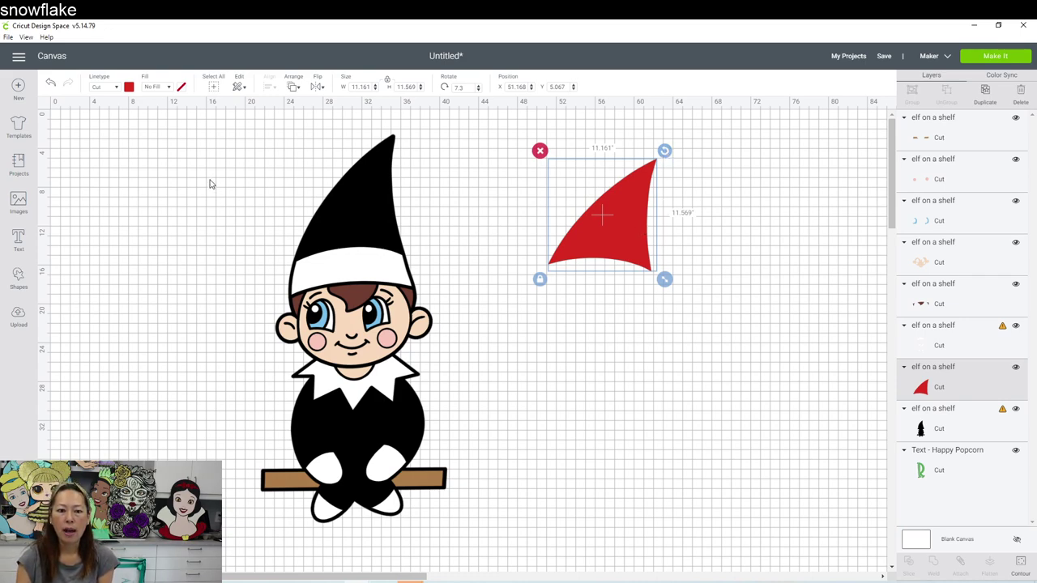
# Step: Delete the elf, the name text, the cheeks and the brown shelf, keeping only the red hat piece
pyautogui.moveTo(234, 140); pyautogui.dragTo(485, 517)
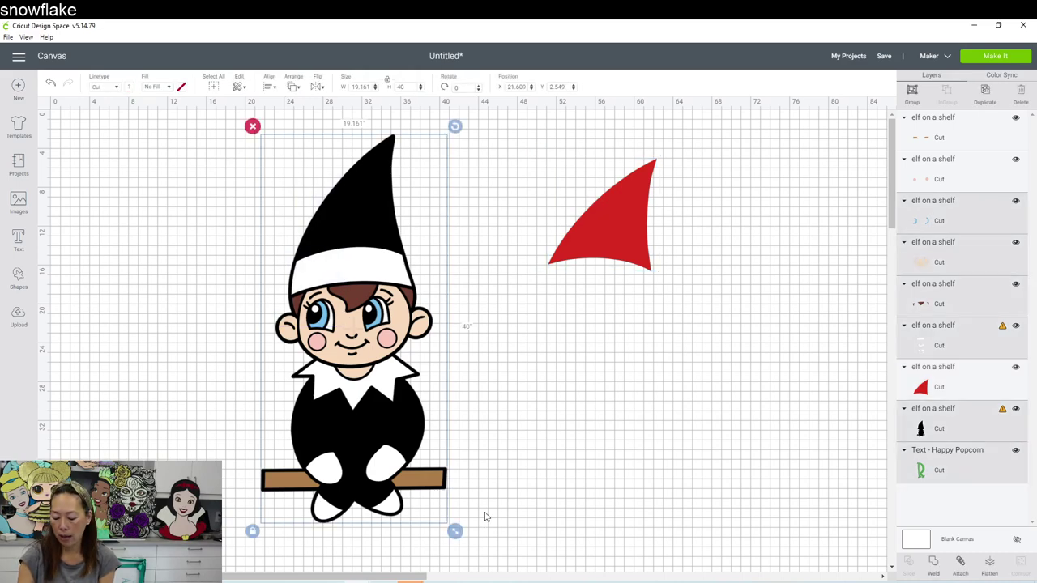
pyautogui.press('Delete')
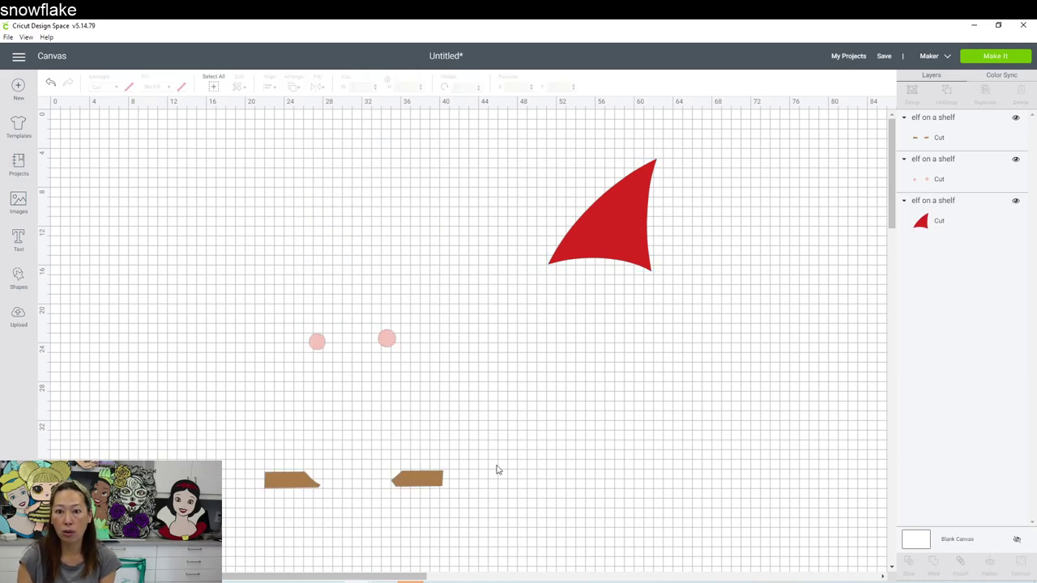
pyautogui.click(427, 487)
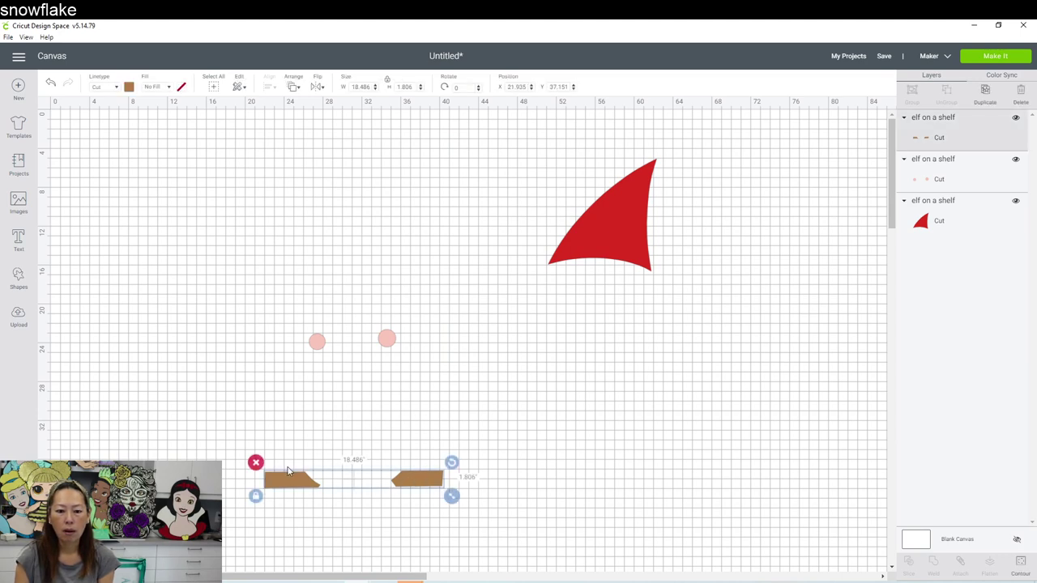
pyautogui.click(255, 462)
pyautogui.moveTo(269, 292); pyautogui.dragTo(445, 394)
pyautogui.press('Delete')
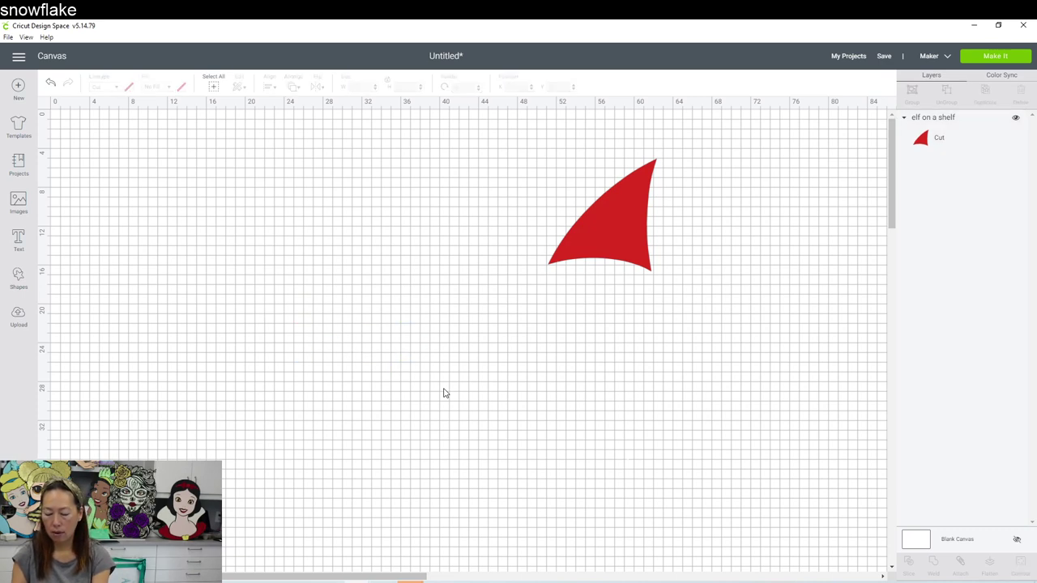
# Step: Send the red hat piece to the cut preparation and accept the larger mat
pyautogui.click(606, 236)
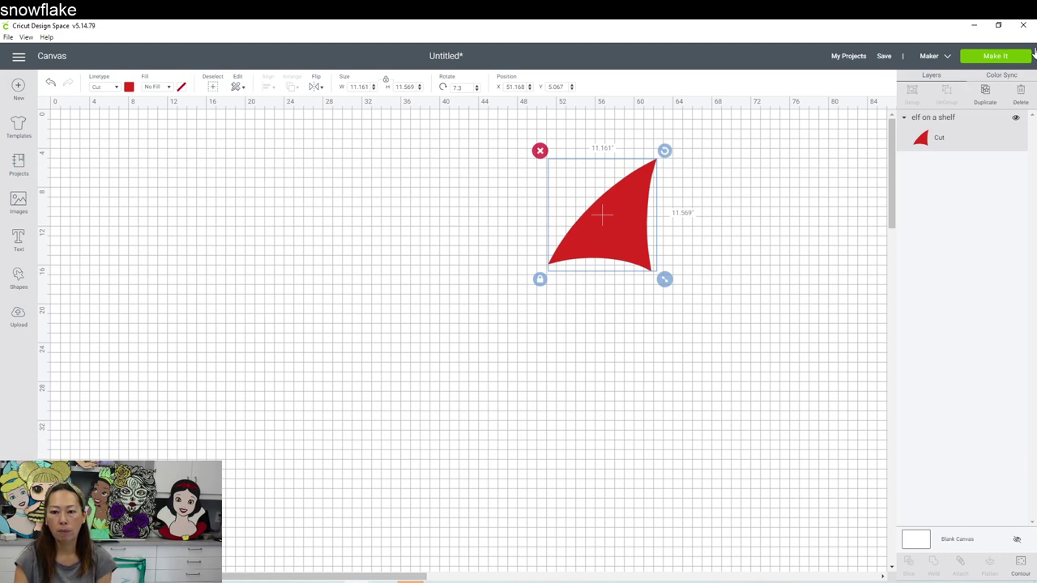
pyautogui.click(994, 57)
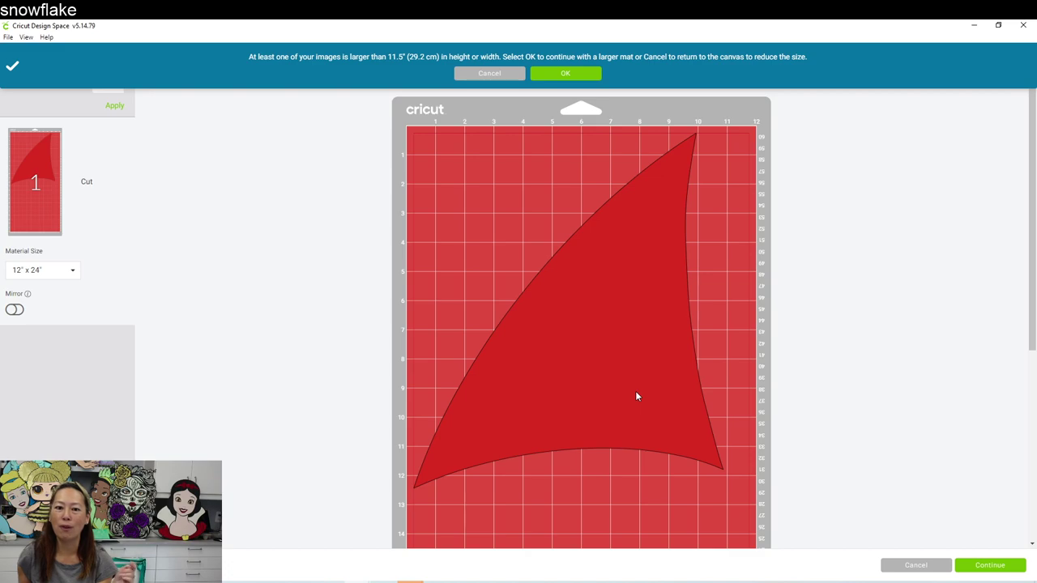
pyautogui.click(553, 75)
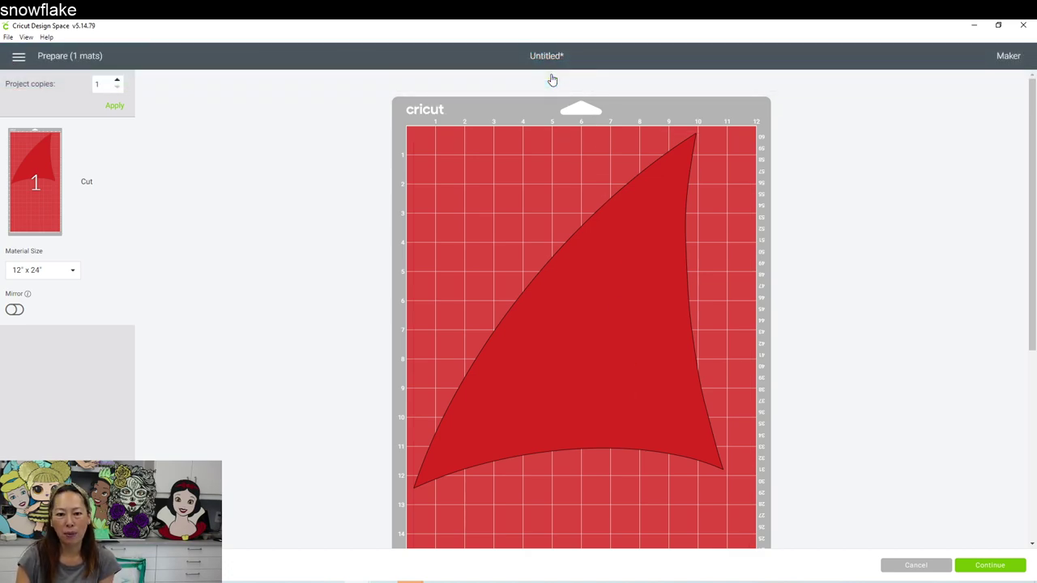
# Step: Rotate the hat slightly clockwise on the mat and move it into the mat's upper-left corner, within the first 12 in
pyautogui.click(662, 350)
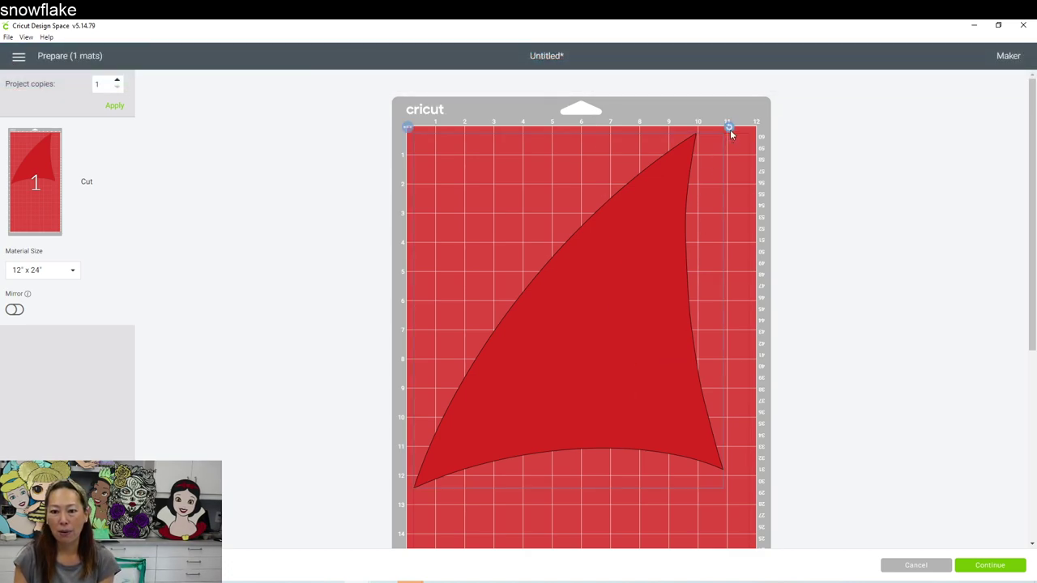
pyautogui.moveTo(631, 298); pyautogui.dragTo(649, 298)
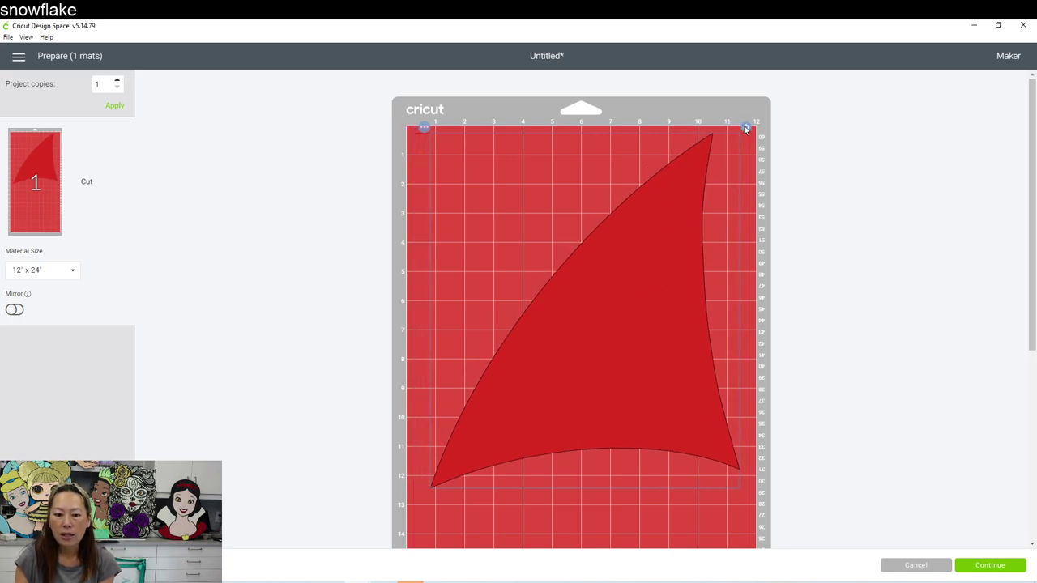
pyautogui.moveTo(745, 128); pyautogui.dragTo(738, 142)
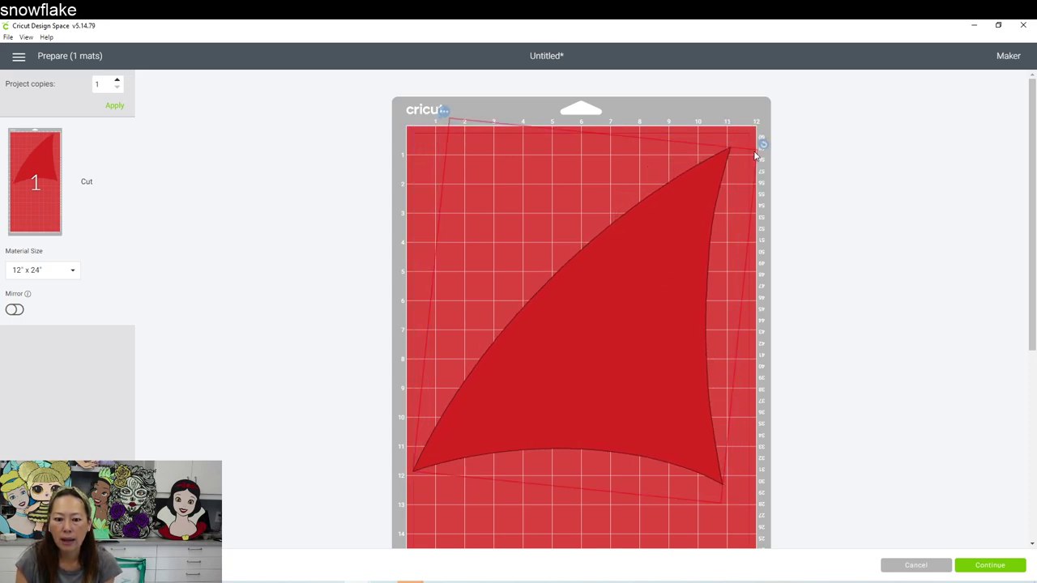
pyautogui.moveTo(663, 274); pyautogui.dragTo(672, 233)
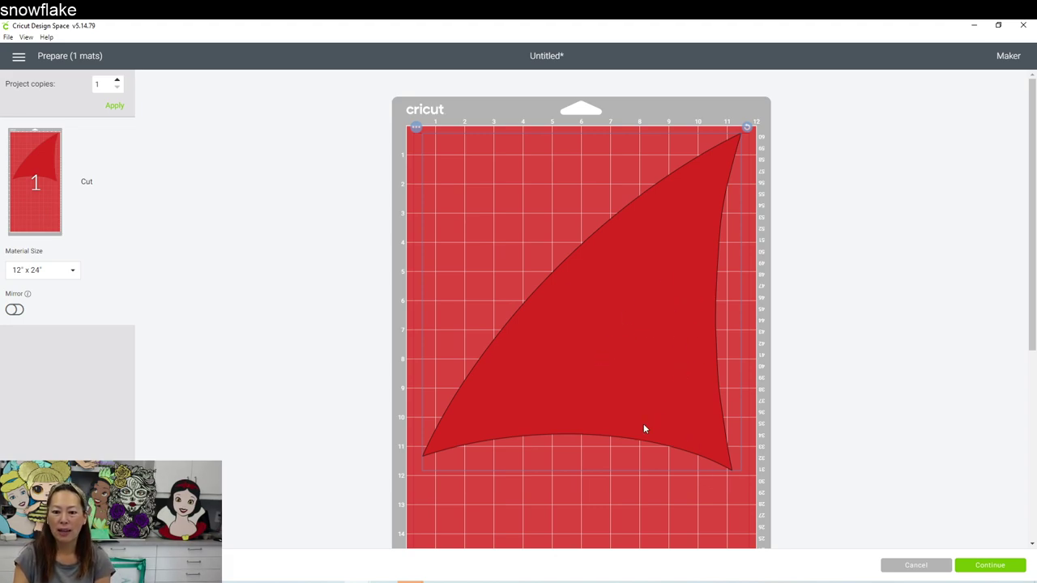
pyautogui.click(596, 507)
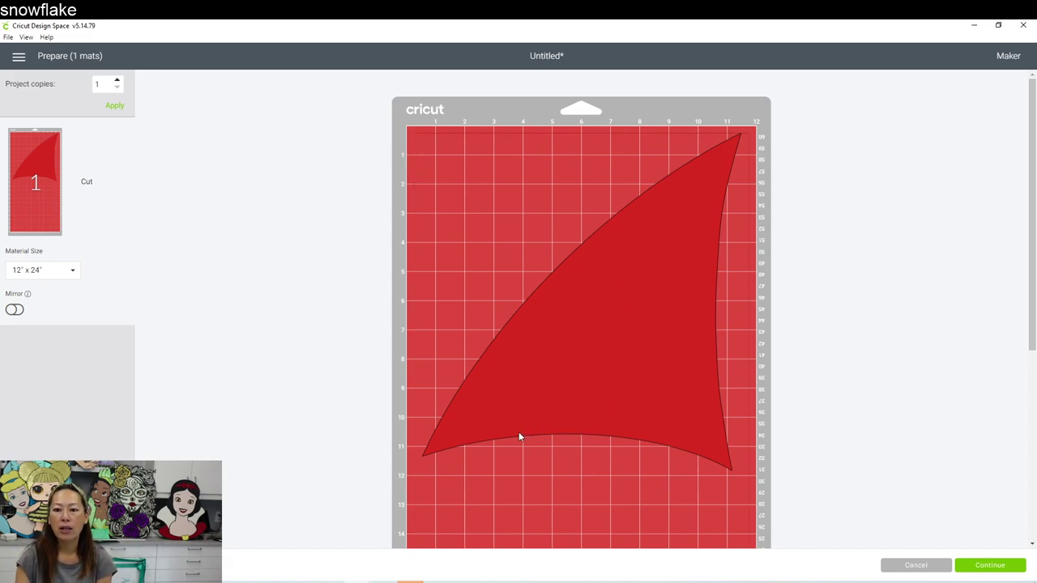
pyautogui.moveTo(611, 346); pyautogui.dragTo(613, 348)
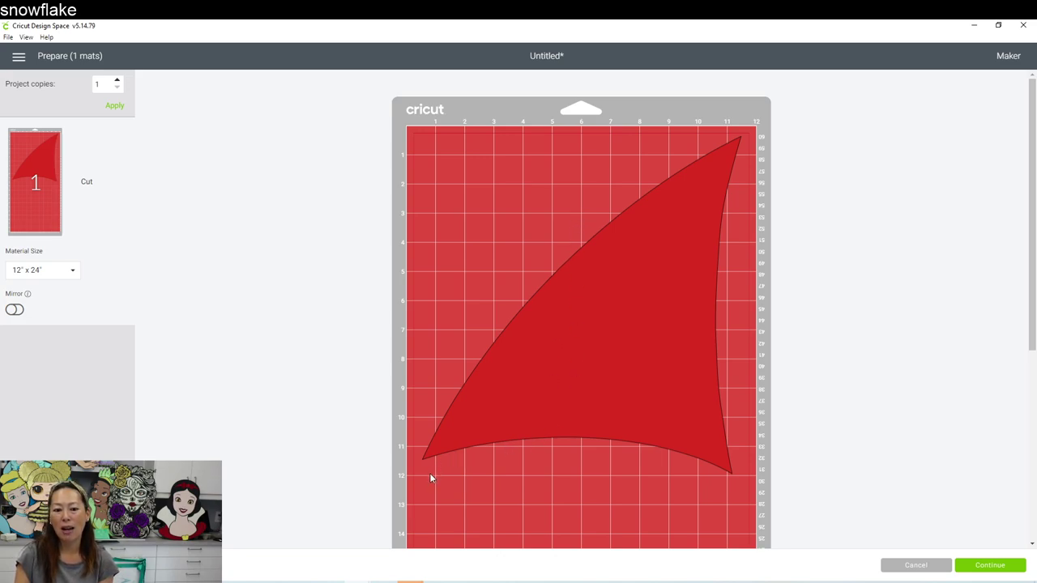
pyautogui.moveTo(691, 402); pyautogui.dragTo(677, 375)
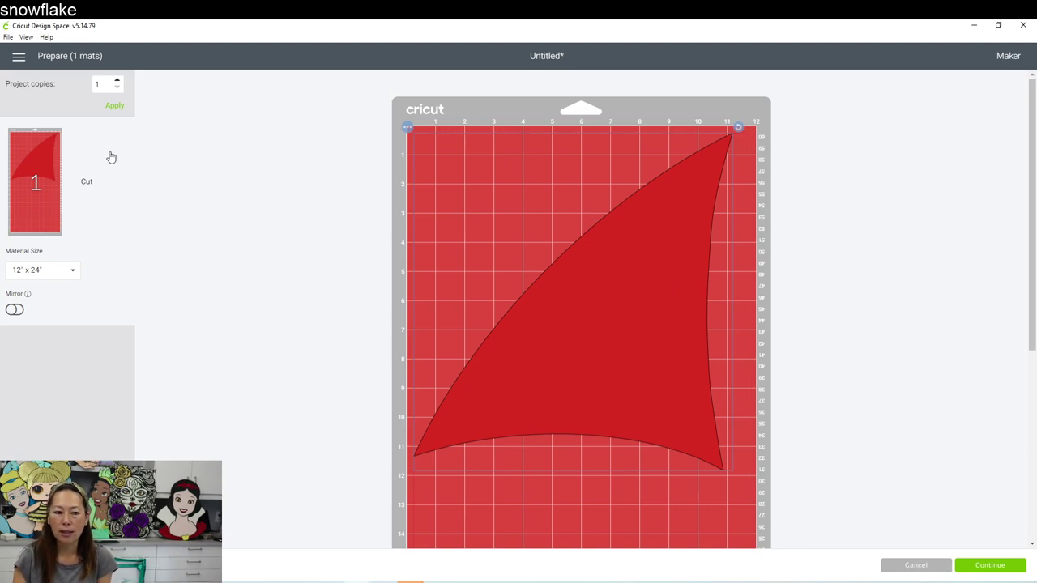
# Step: Leave the mat preview and replace the red hat on the canvas with the uploaded elf on a shelf image
pyautogui.press('Escape')
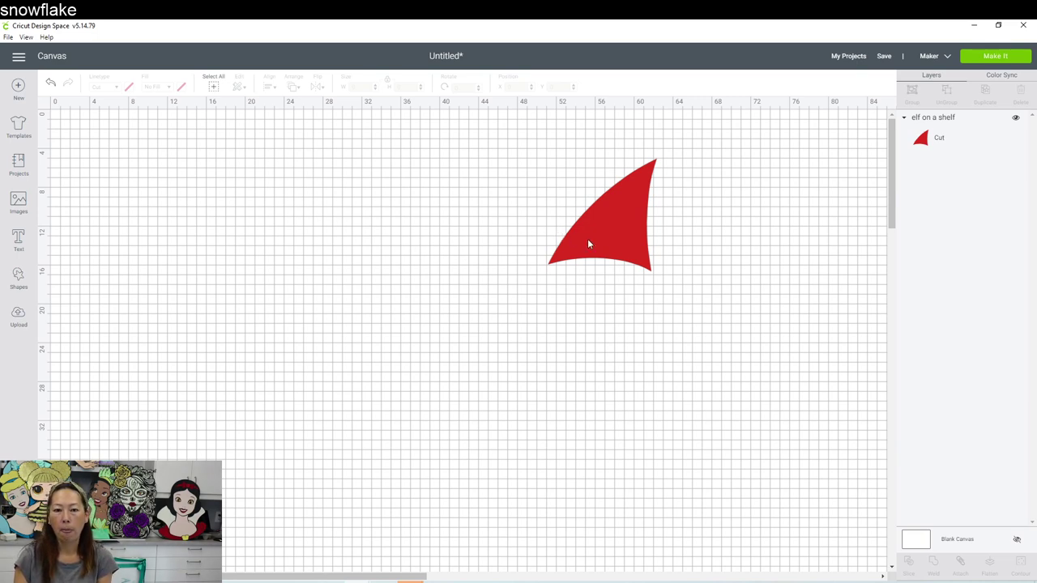
pyautogui.click(18, 316)
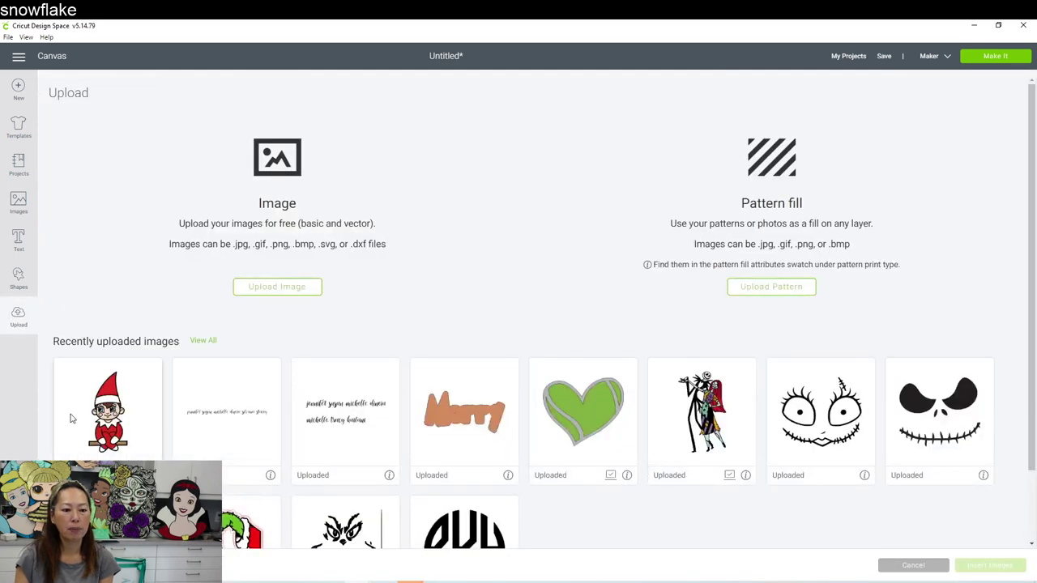
pyautogui.click(98, 415)
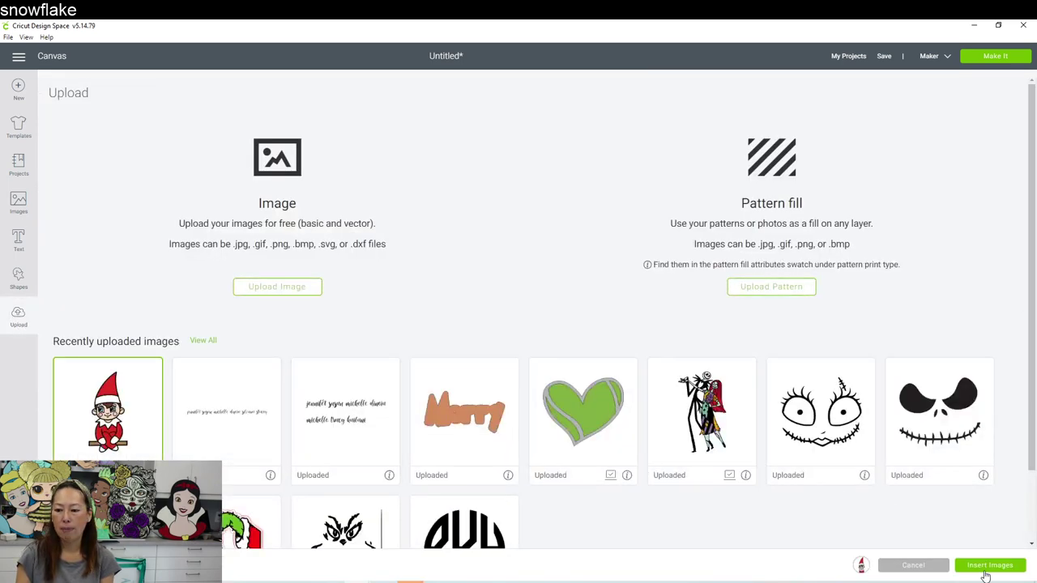
pyautogui.click(986, 564)
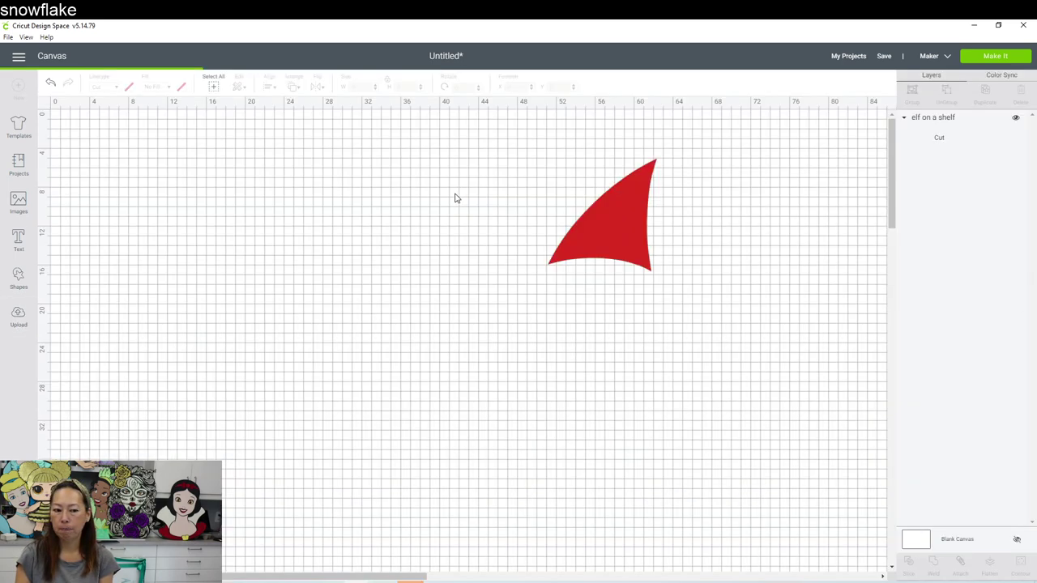
pyautogui.click(614, 216)
pyautogui.press('Delete')
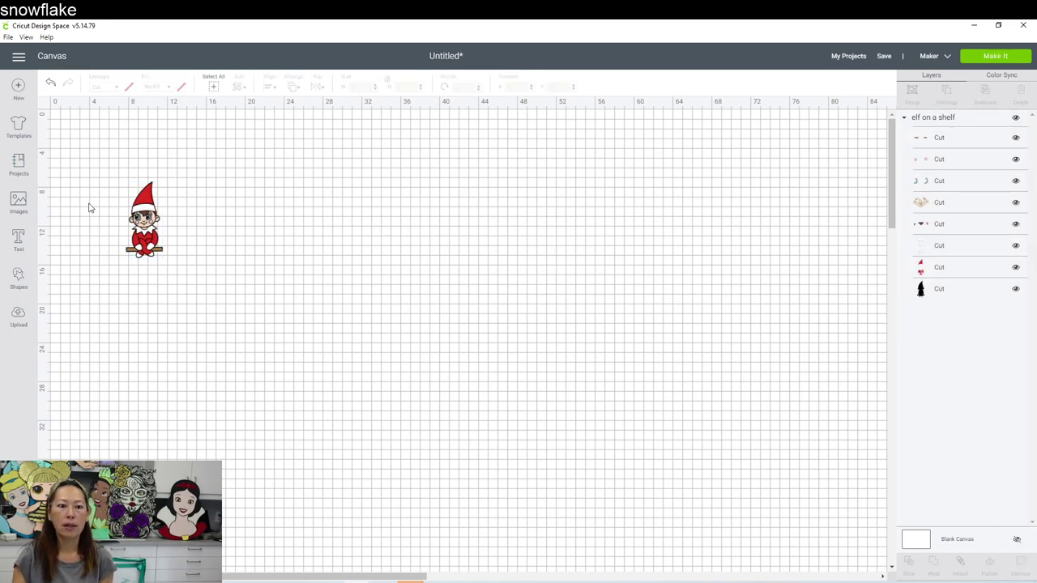
# Step: Set the elf's height to 40 in and ungroup it into separate layers at about X 20.9, Y 3.4
pyautogui.click(145, 219)
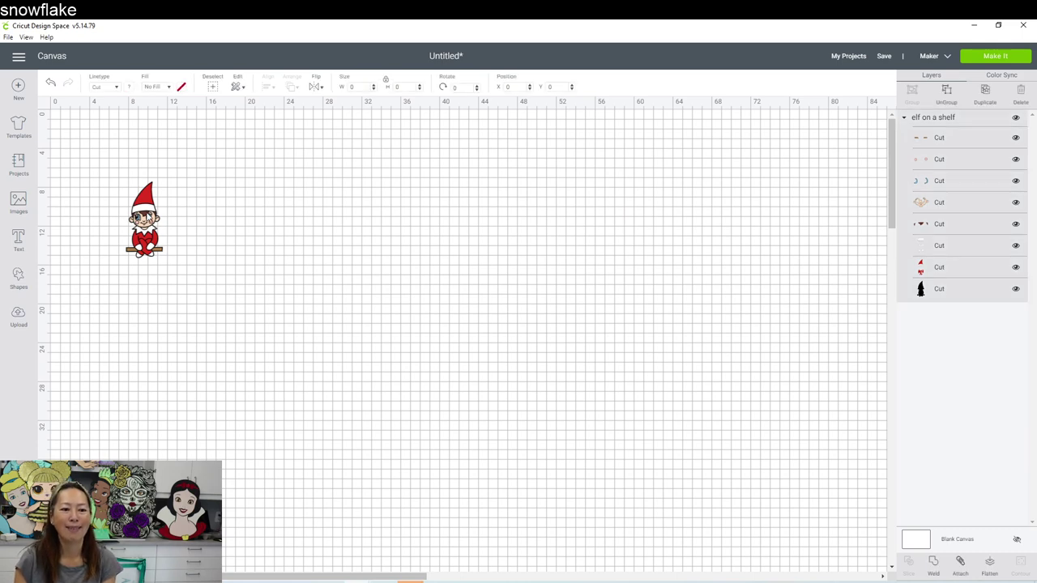
pyautogui.click(409, 87)
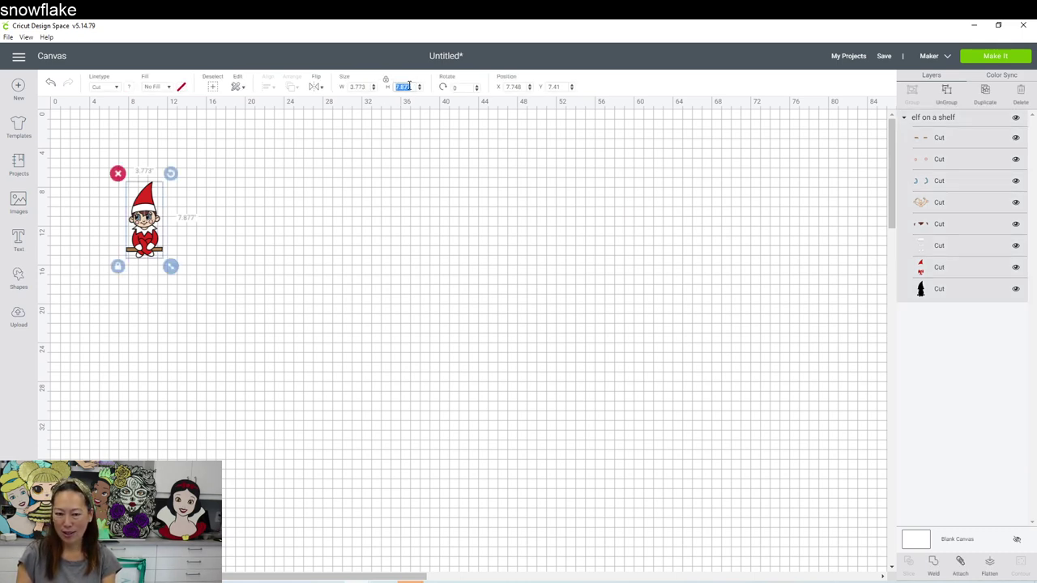
pyautogui.write('40')
pyautogui.press('Tab')
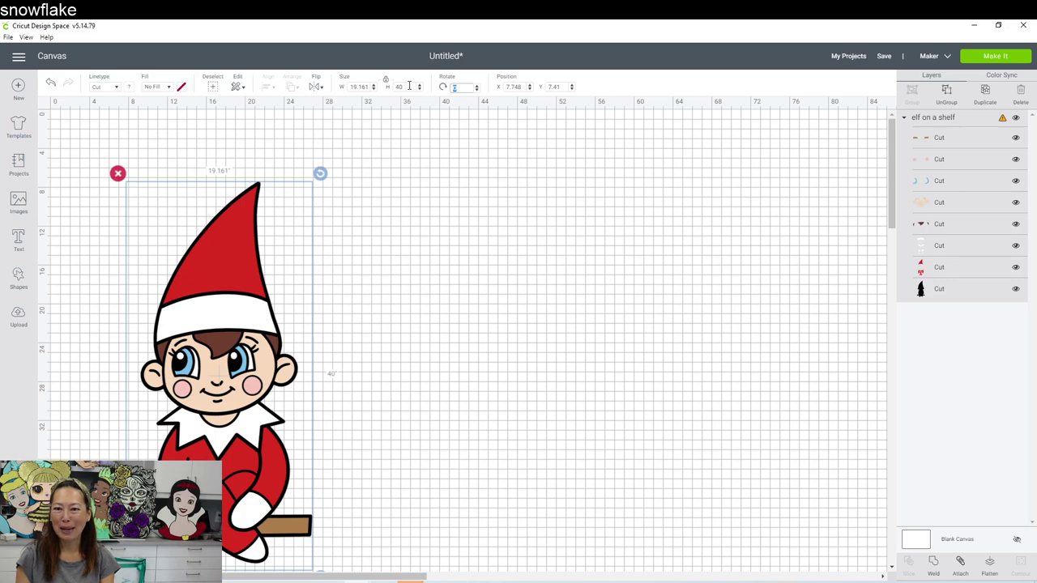
pyautogui.moveTo(234, 311); pyautogui.dragTo(356, 278)
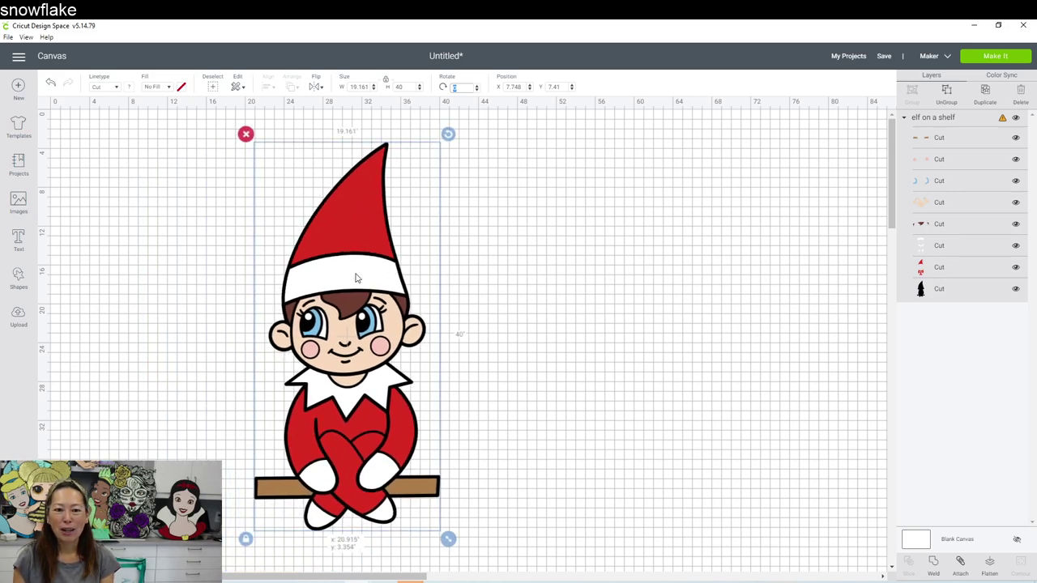
pyautogui.click(947, 93)
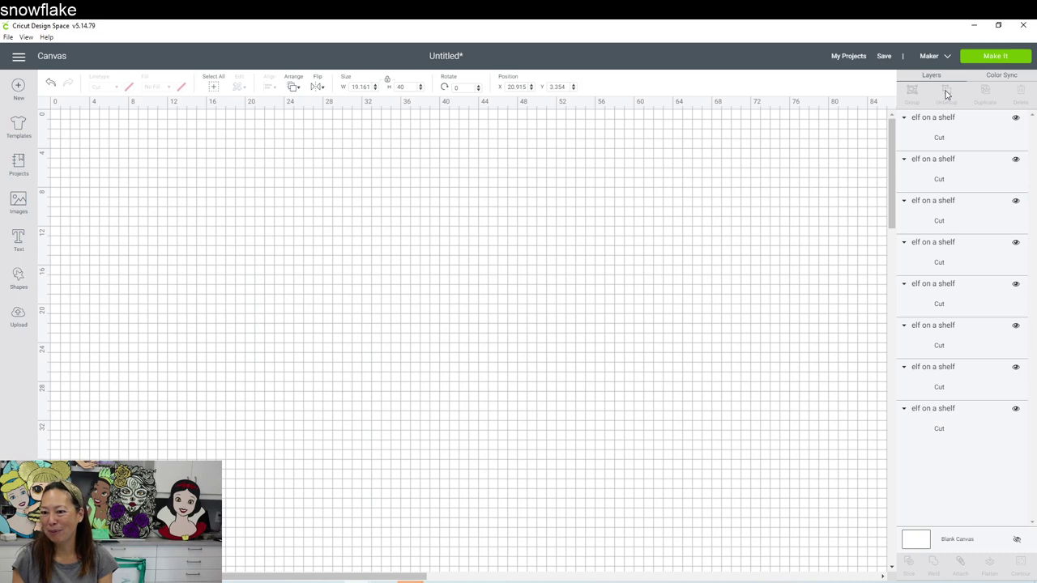
# Step: Hide all contours of the red layer so that only the hat shape remains
pyautogui.click(350, 228)
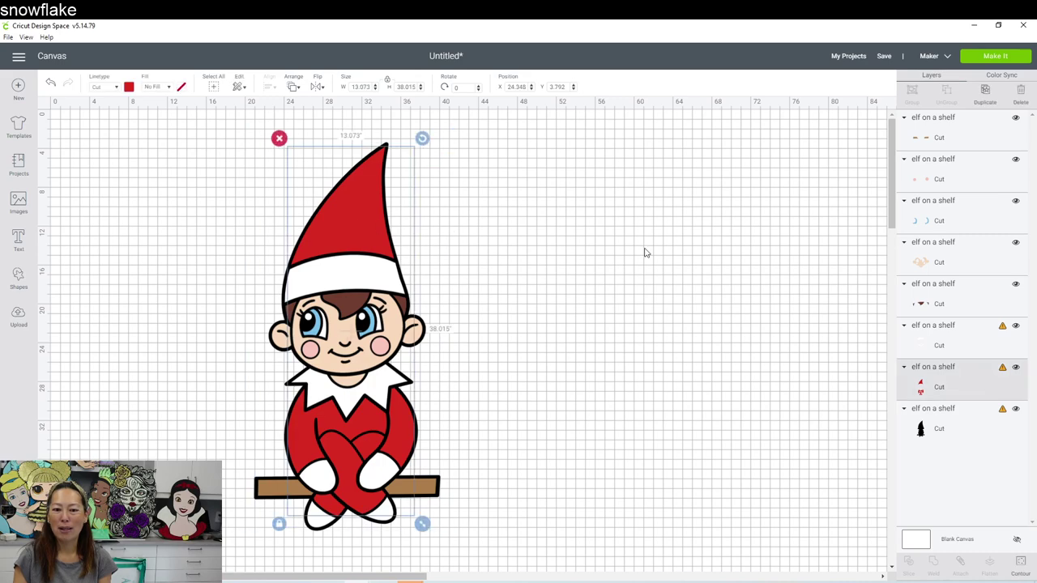
pyautogui.click(959, 376)
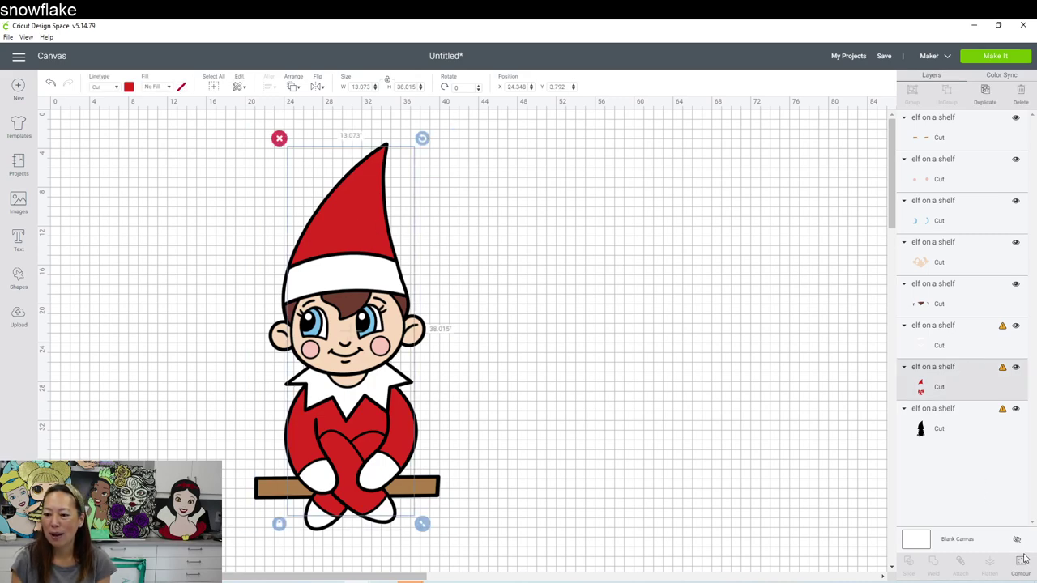
pyautogui.click(1021, 561)
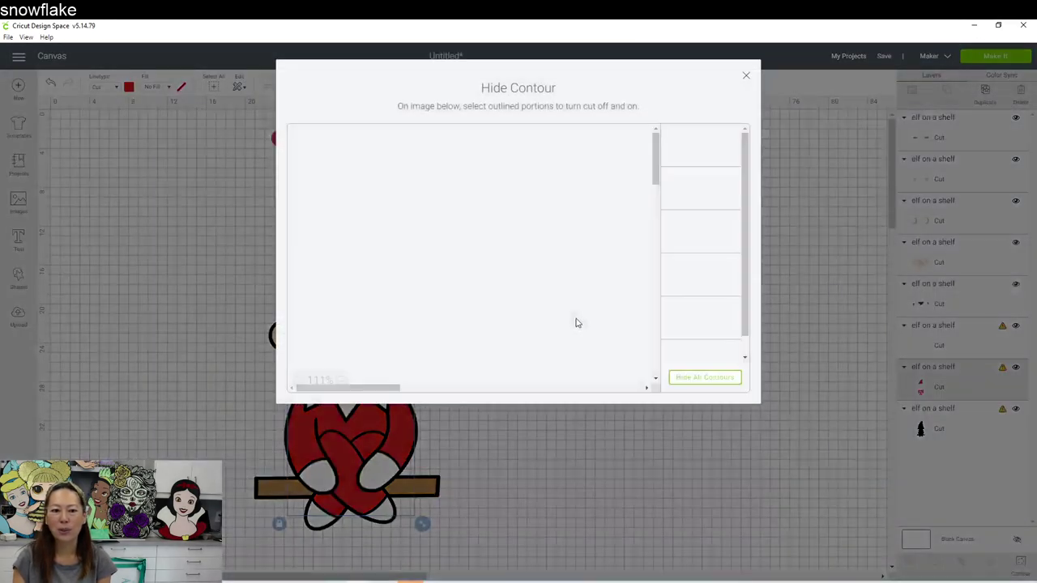
pyautogui.click(725, 378)
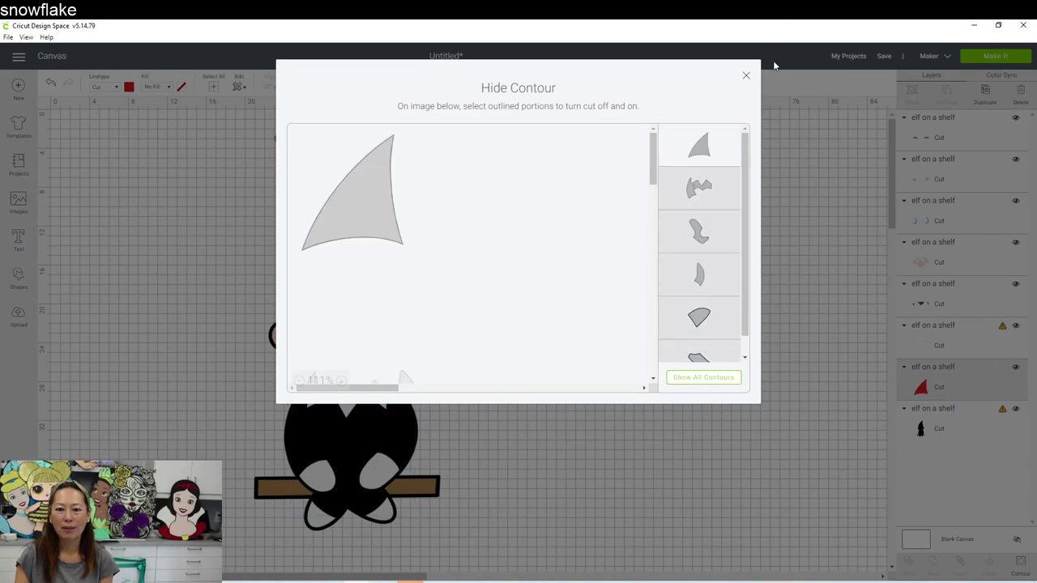
pyautogui.click(746, 78)
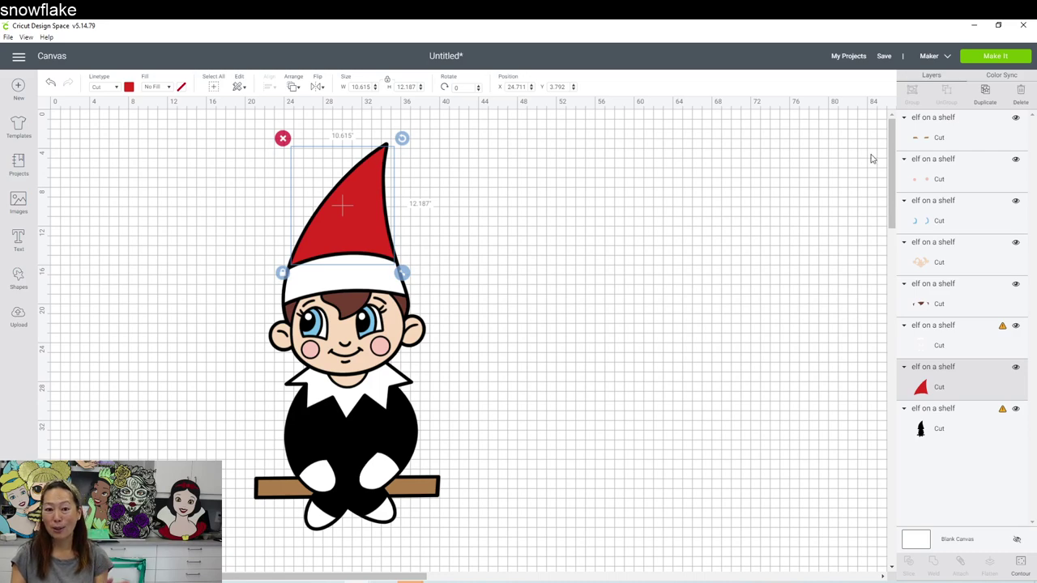
# Step: Save the project as "elf 40 inches"
pyautogui.click(883, 57)
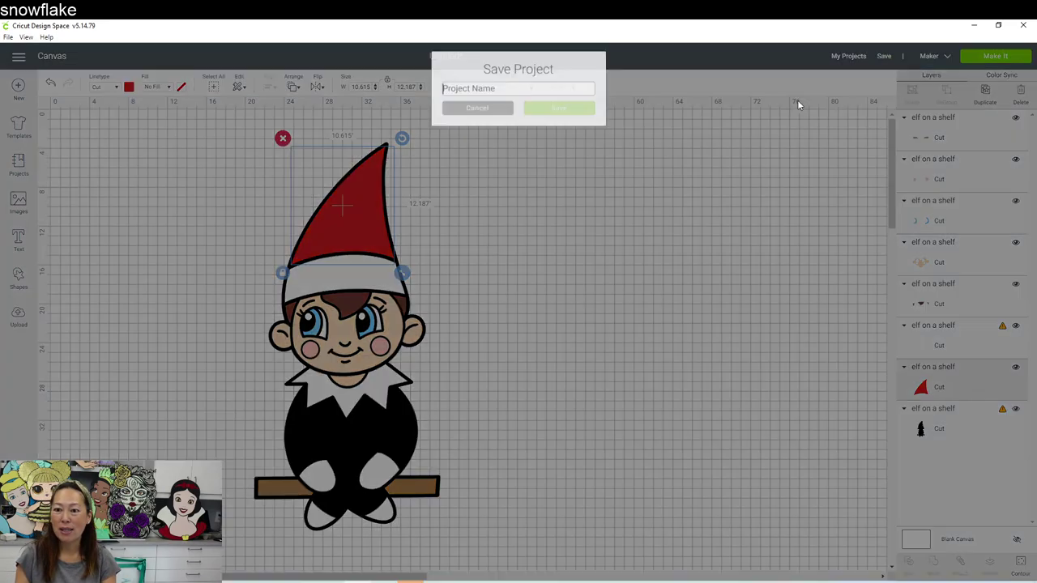
pyautogui.write('elf')
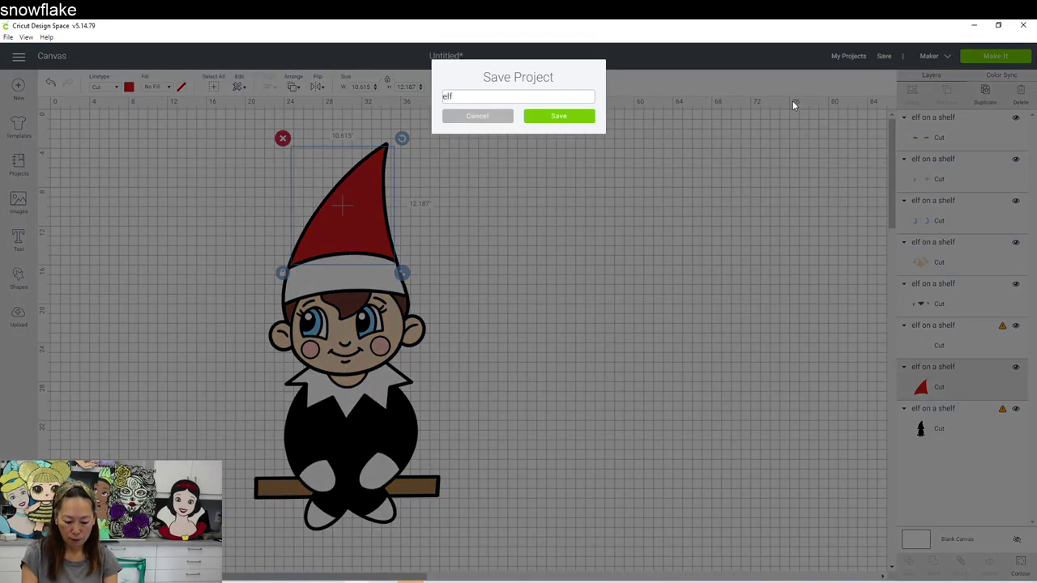
pyautogui.write(' 40 inches')
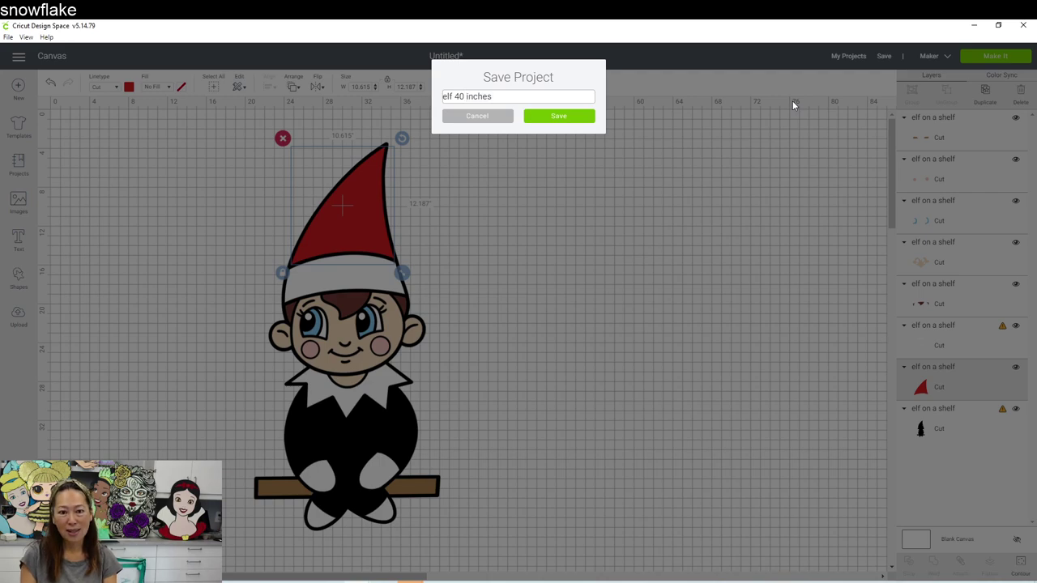
pyautogui.press('Return')
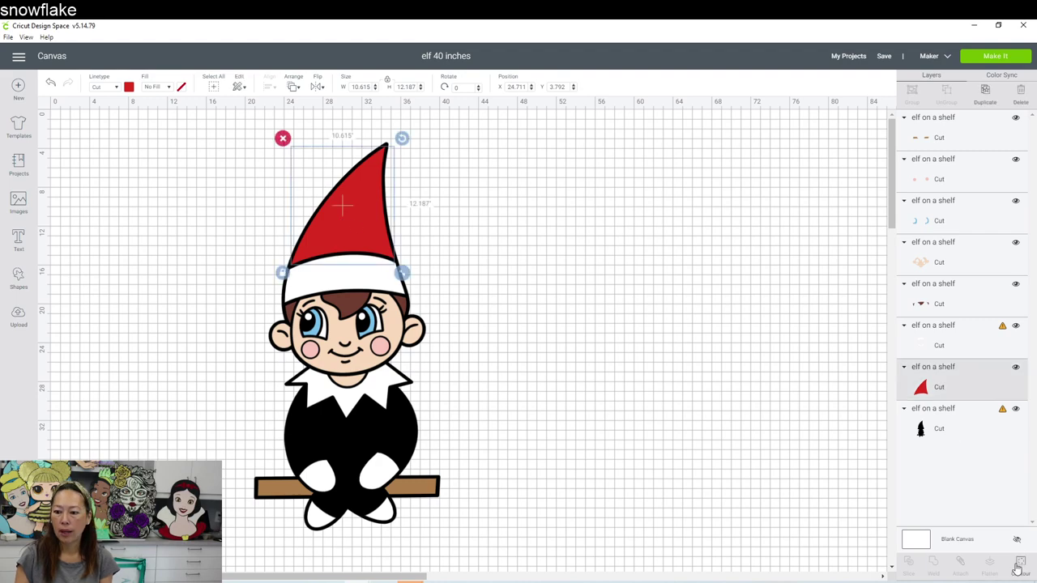
# Step: Show all hidden contours of the red layer again to restore the elf's suit pieces
pyautogui.click(1021, 567)
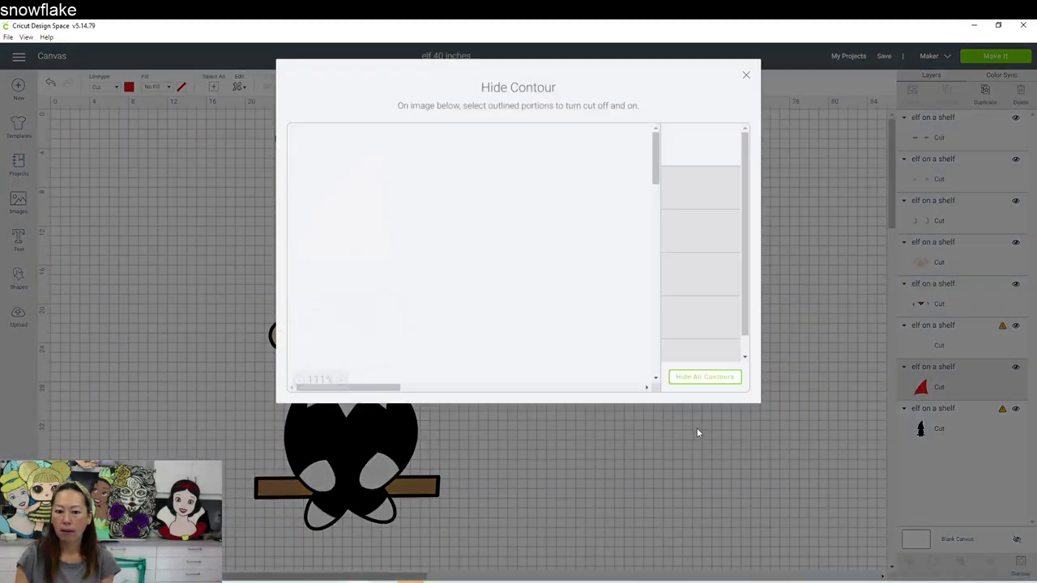
pyautogui.click(703, 379)
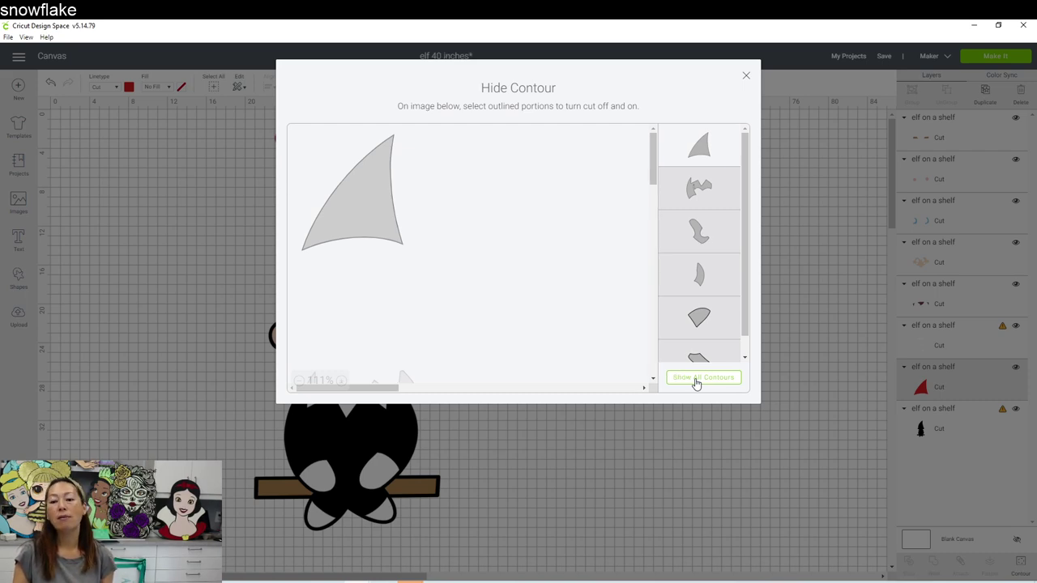
pyautogui.click(695, 379)
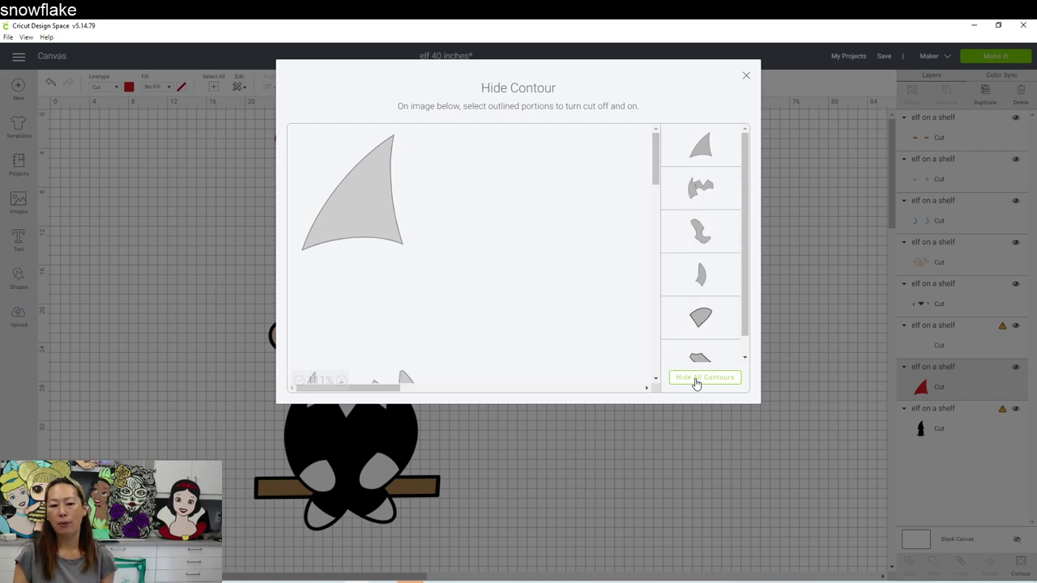
pyautogui.click(746, 76)
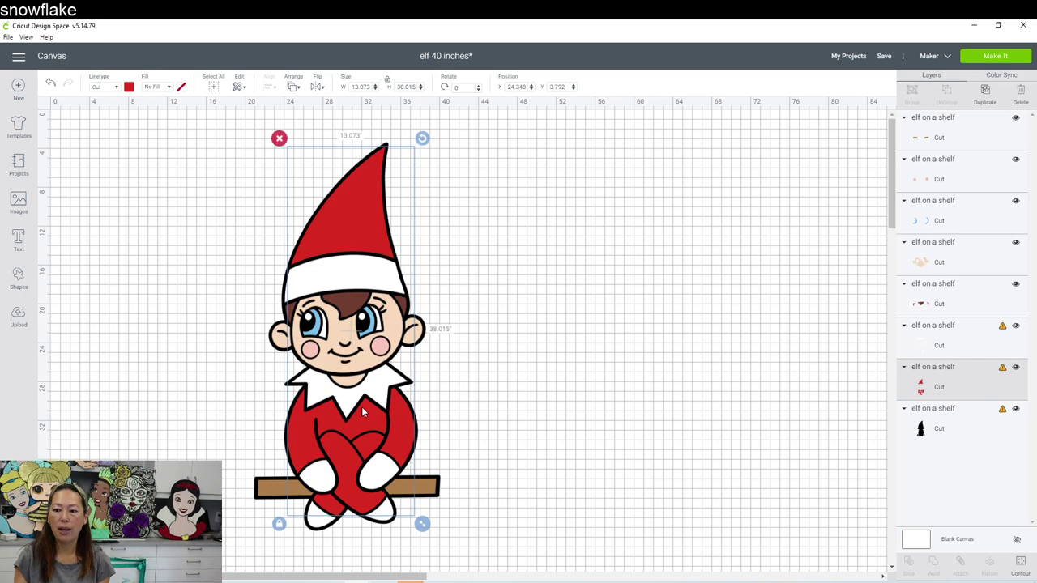
# Step: Move the brown shelf layer into the empty area beside the elf and cover its left piece with a square about 9.6 in wide
pyautogui.click(950, 137)
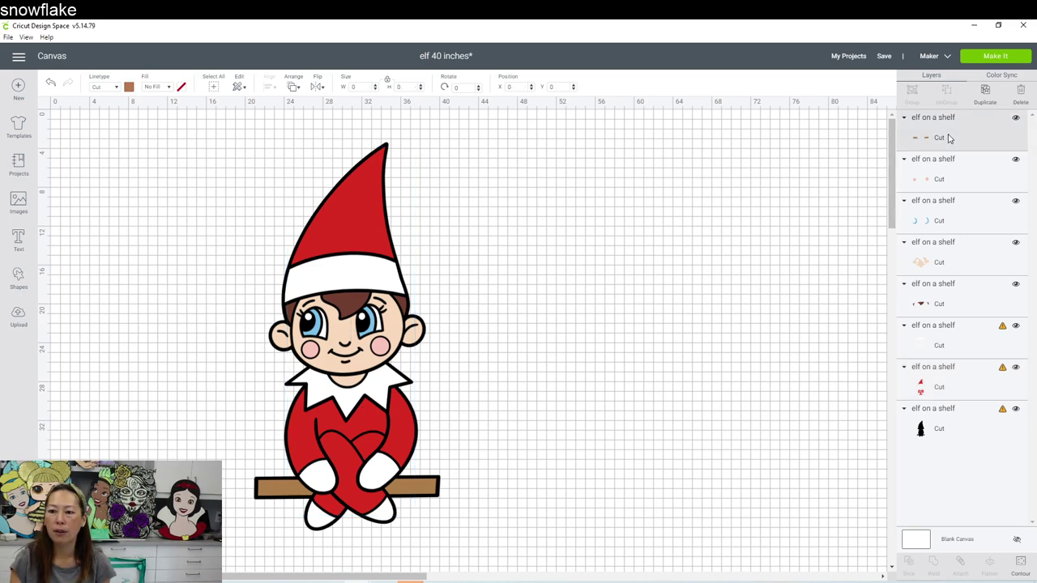
pyautogui.moveTo(364, 490); pyautogui.dragTo(644, 261)
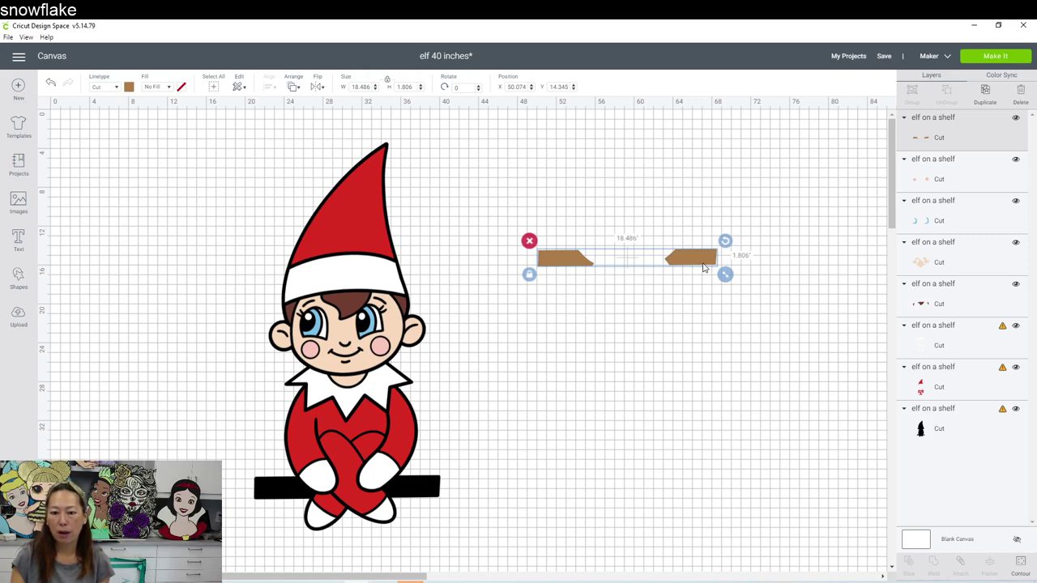
pyautogui.click(19, 279)
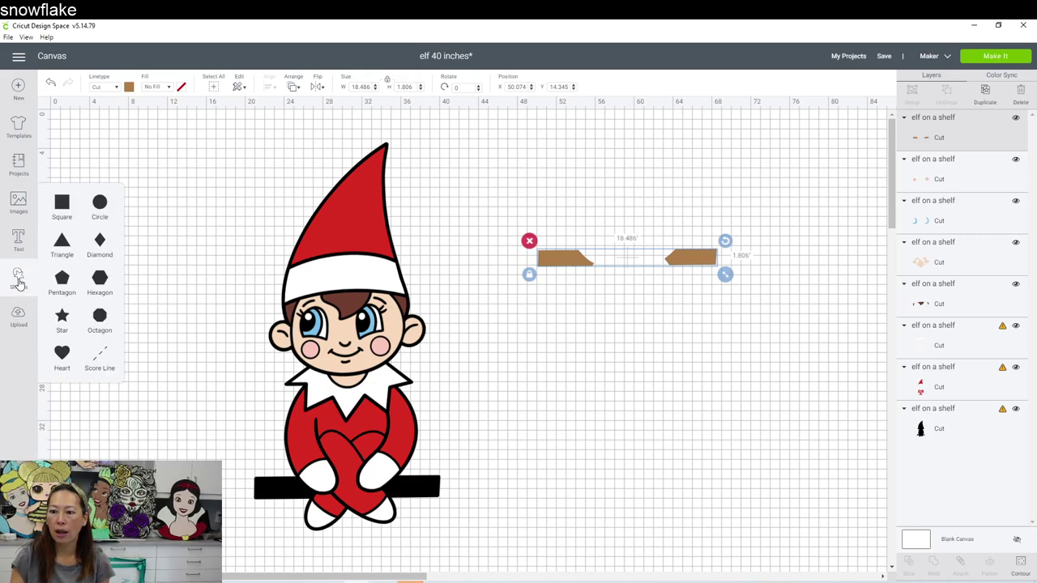
pyautogui.click(60, 209)
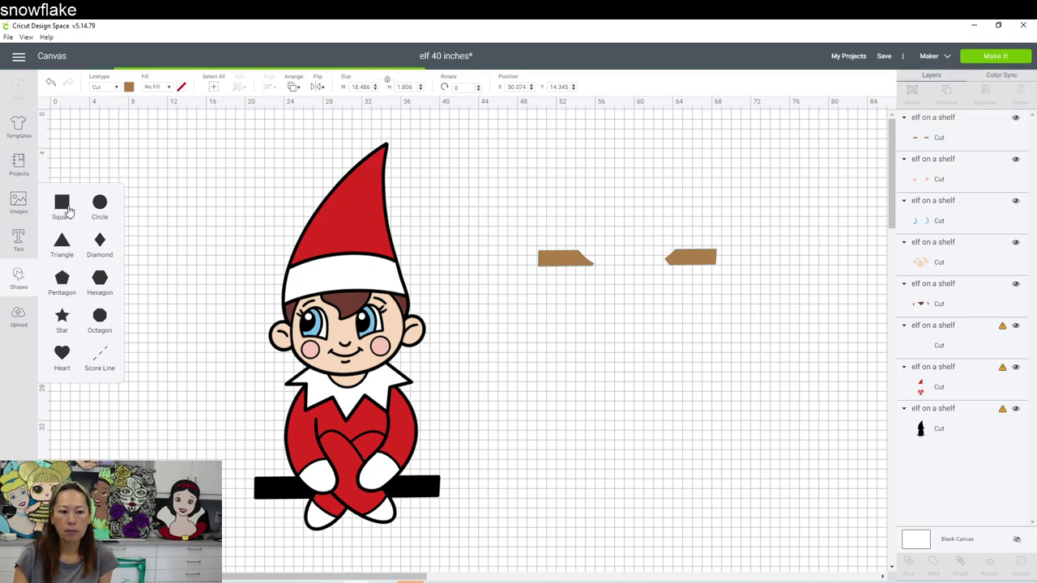
pyautogui.moveTo(136, 180); pyautogui.dragTo(519, 251)
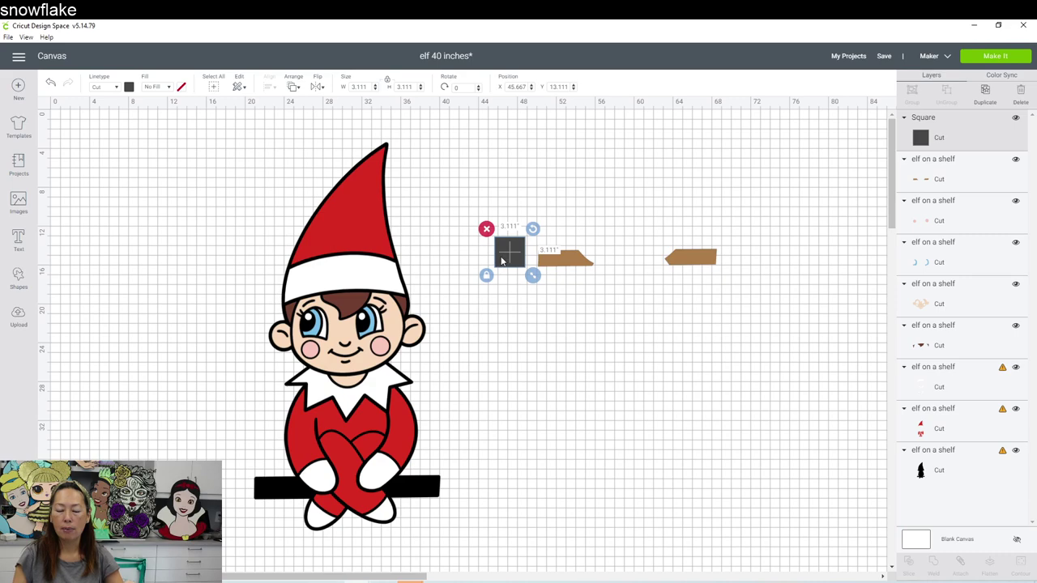
pyautogui.moveTo(533, 274); pyautogui.dragTo(569, 312)
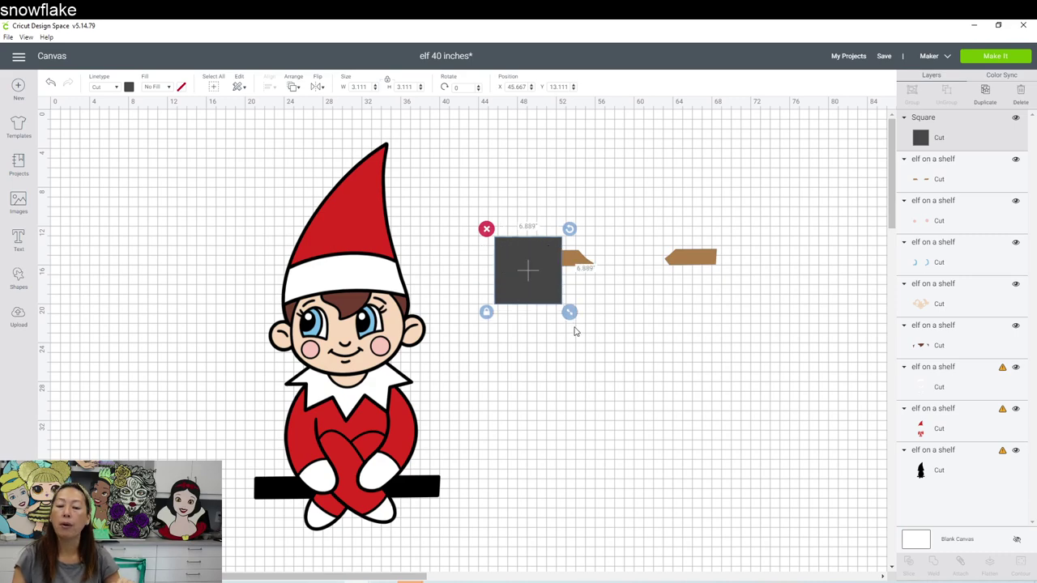
pyautogui.moveTo(656, 398); pyautogui.dragTo(597, 274)
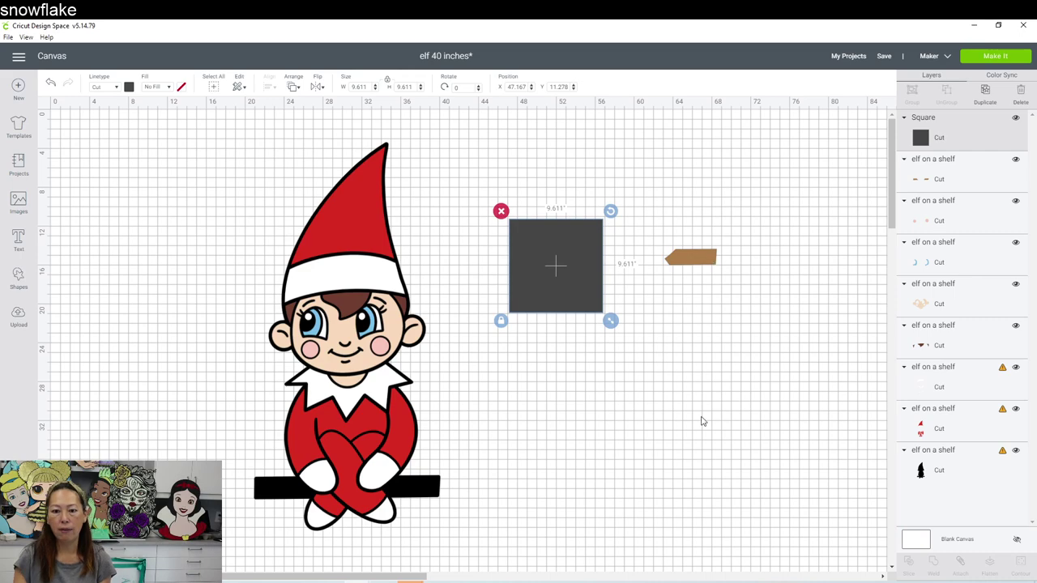
# Step: Slice the brown shelf layer with the square and move the right shelf piece and the dark slice results away from the left piece
pyautogui.click(658, 328)
pyautogui.moveTo(783, 354); pyautogui.dragTo(535, 236)
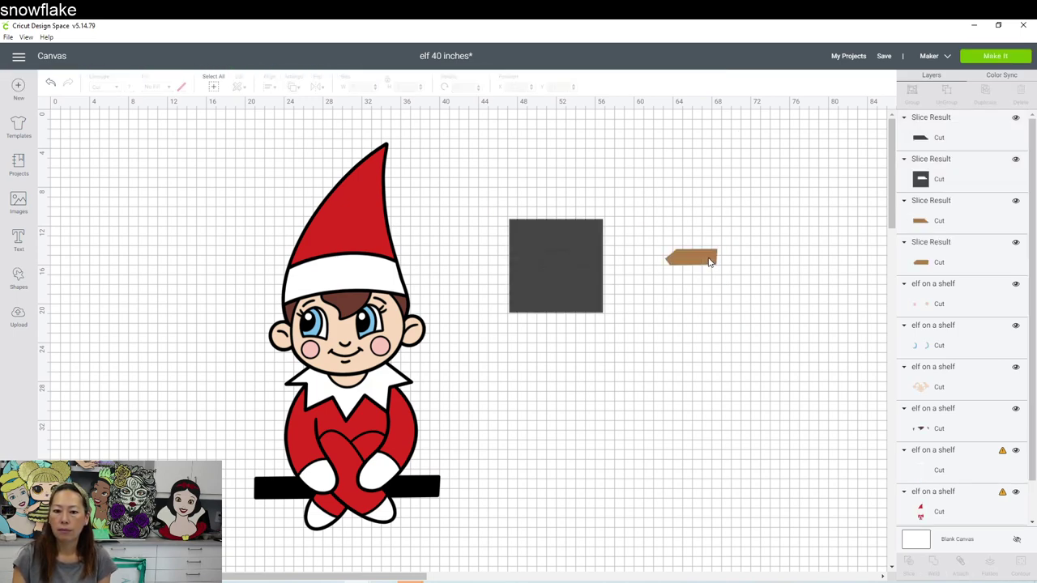
pyautogui.moveTo(711, 256); pyautogui.dragTo(754, 170)
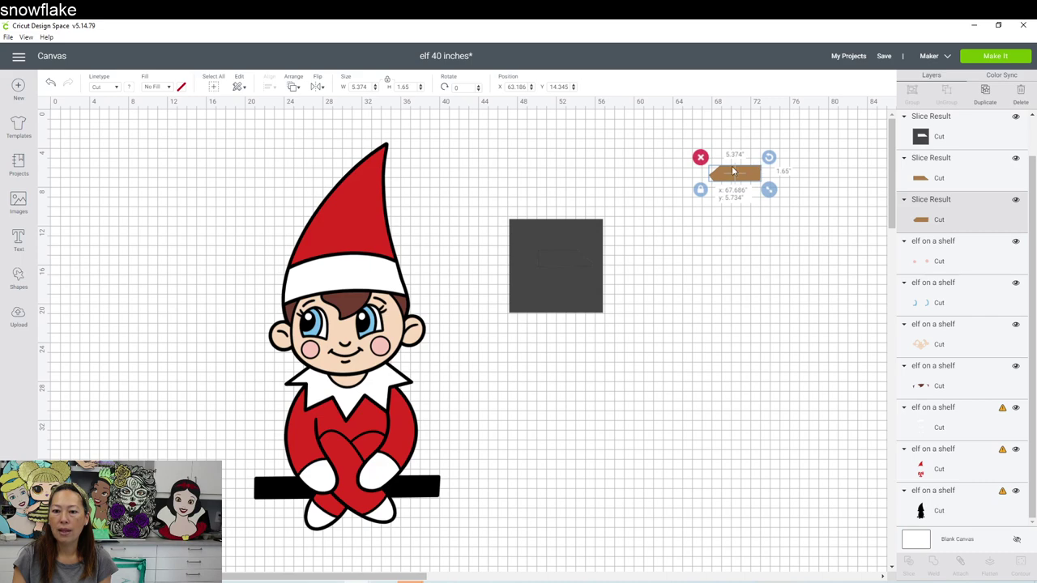
pyautogui.moveTo(556, 261); pyautogui.dragTo(653, 396)
pyautogui.moveTo(567, 260); pyautogui.dragTo(654, 381)
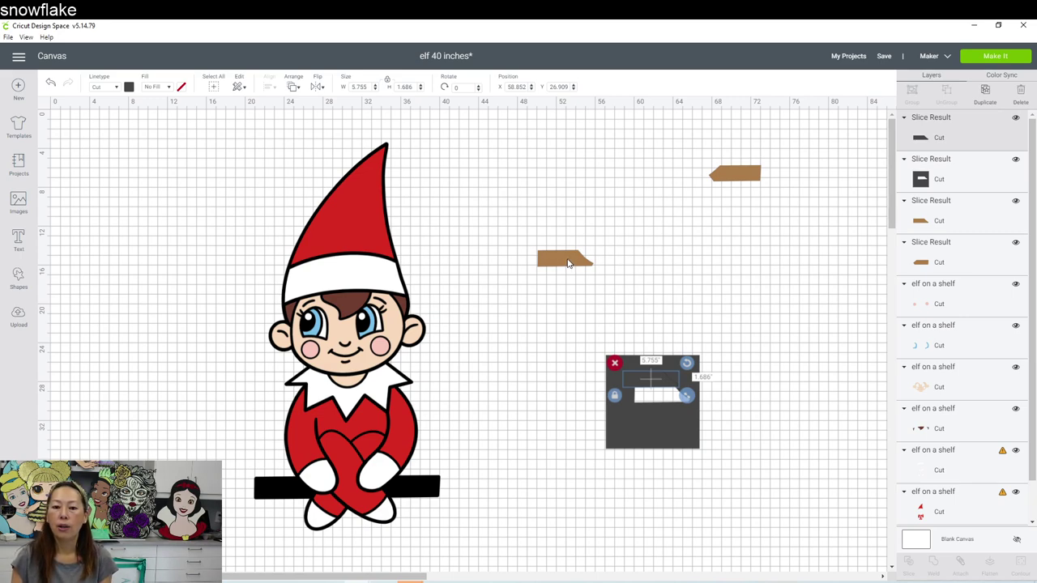
# Step: Place the left shelf piece directly below the other shelf piece at about X 68.4, Y 7.9 and select both pieces
pyautogui.click(567, 261)
pyautogui.moveTo(567, 260); pyautogui.dragTo(633, 233)
pyautogui.moveTo(701, 212); pyautogui.dragTo(750, 196)
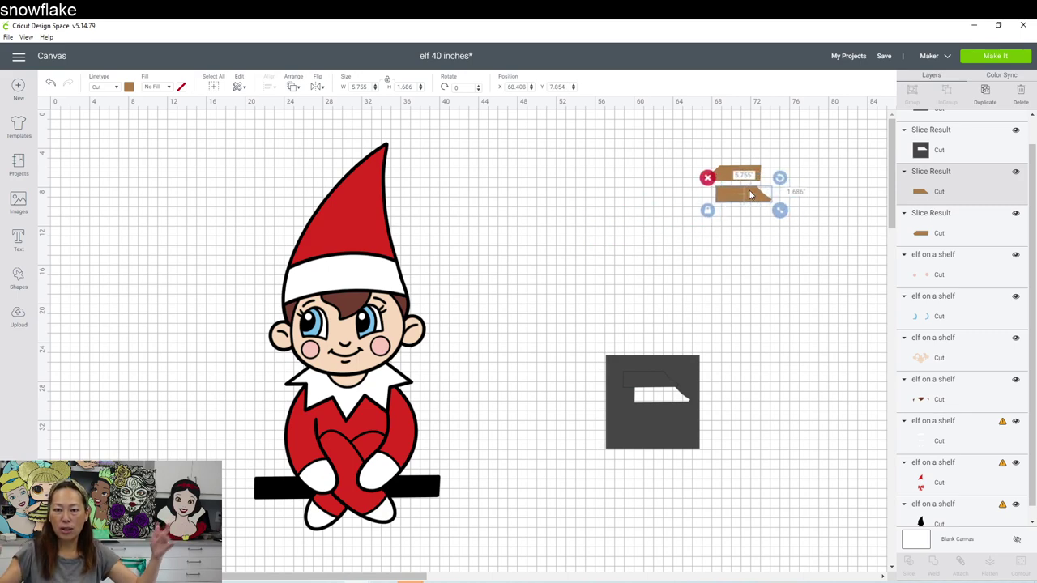
pyautogui.moveTo(696, 154); pyautogui.dragTo(770, 232)
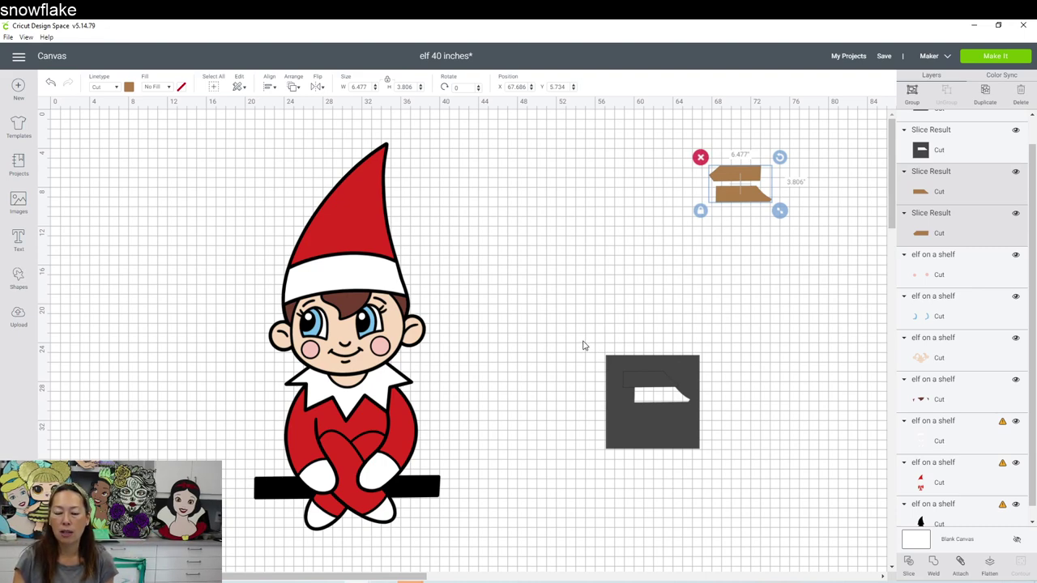
# Step: Delete the leftover dark slice pieces and move the red layer off the elf to about X 48.1, Y 4.1
pyautogui.moveTo(582, 341); pyautogui.dragTo(783, 493)
pyautogui.press('Delete')
pyautogui.moveTo(329, 229); pyautogui.dragTo(562, 231)
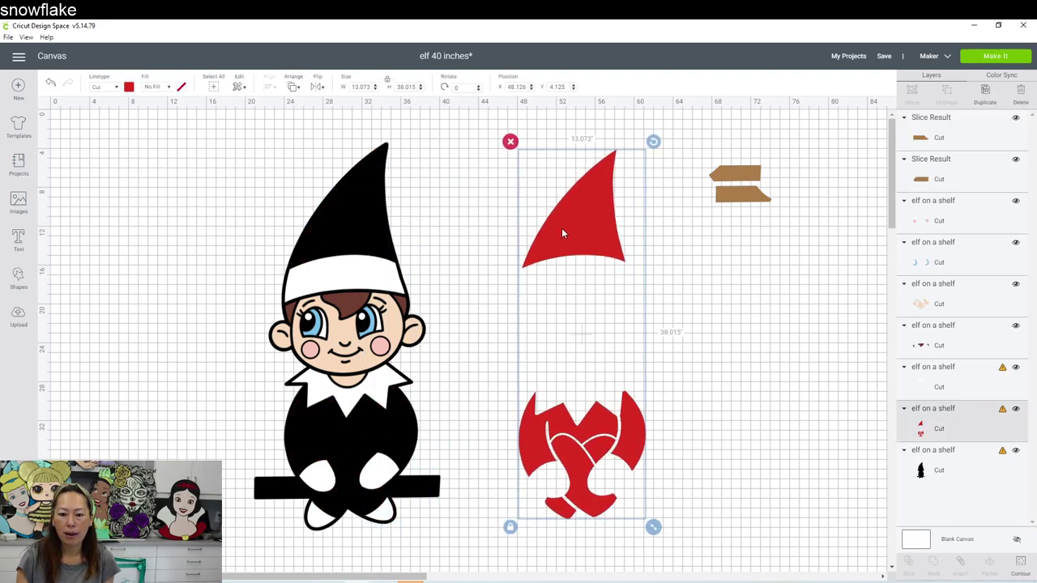
# Step: Add a square about 25.3 in wide that fully covers the red hat but not the suit, and slice the red layer with it
pyautogui.click(20, 282)
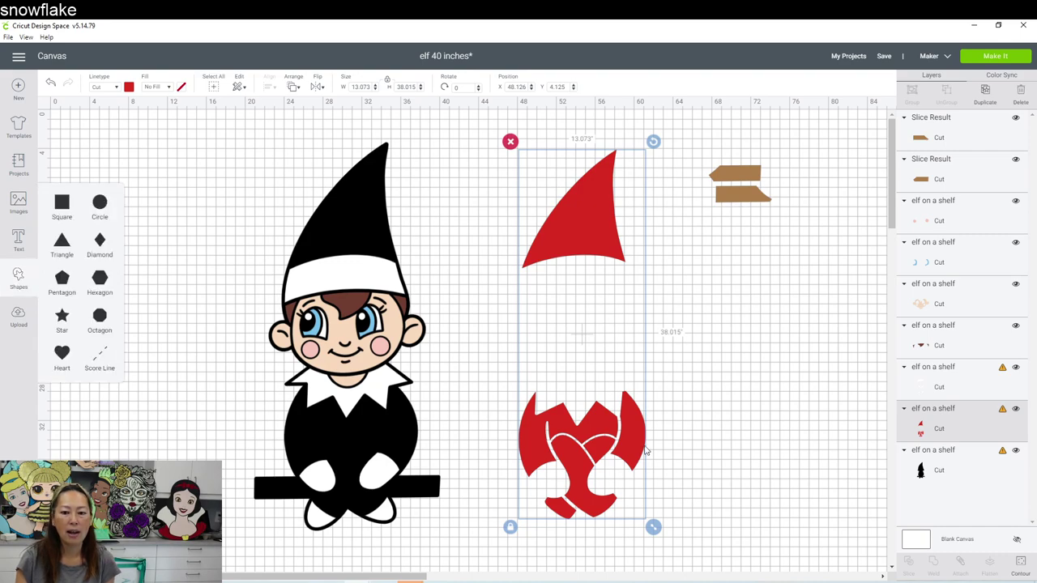
pyautogui.click(63, 207)
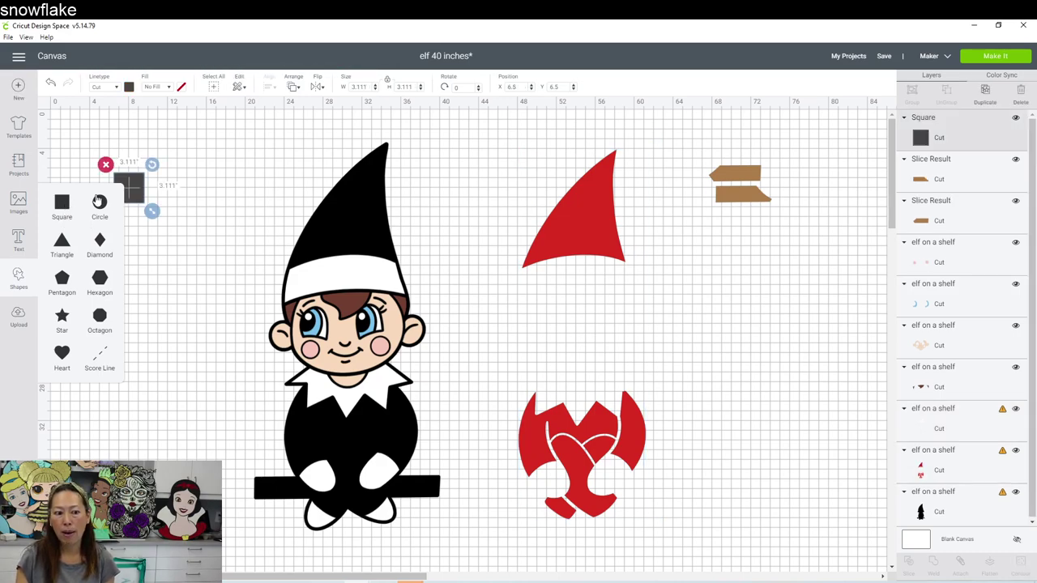
pyautogui.moveTo(132, 183); pyautogui.dragTo(652, 316)
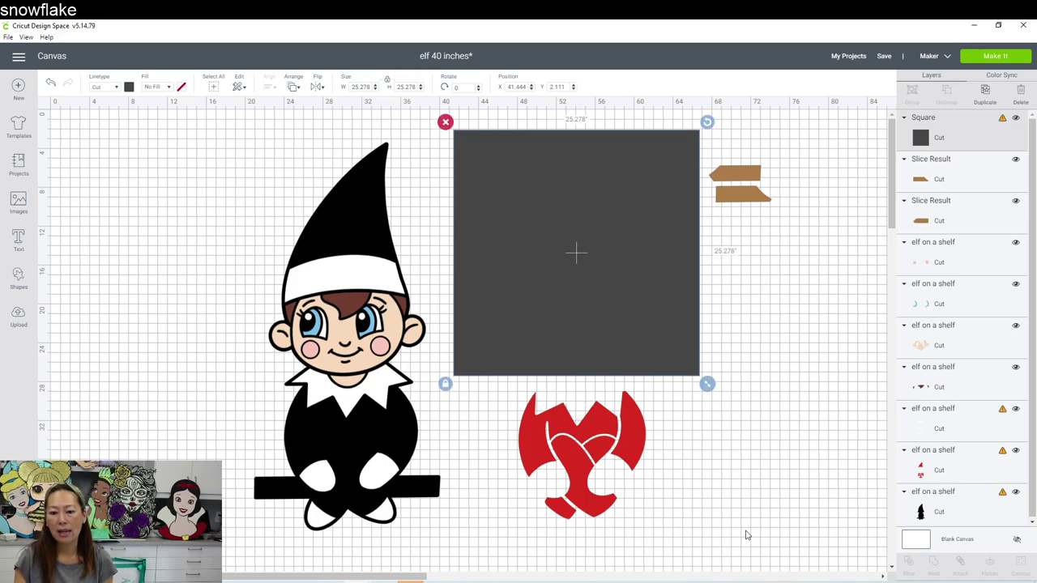
pyautogui.click(688, 524)
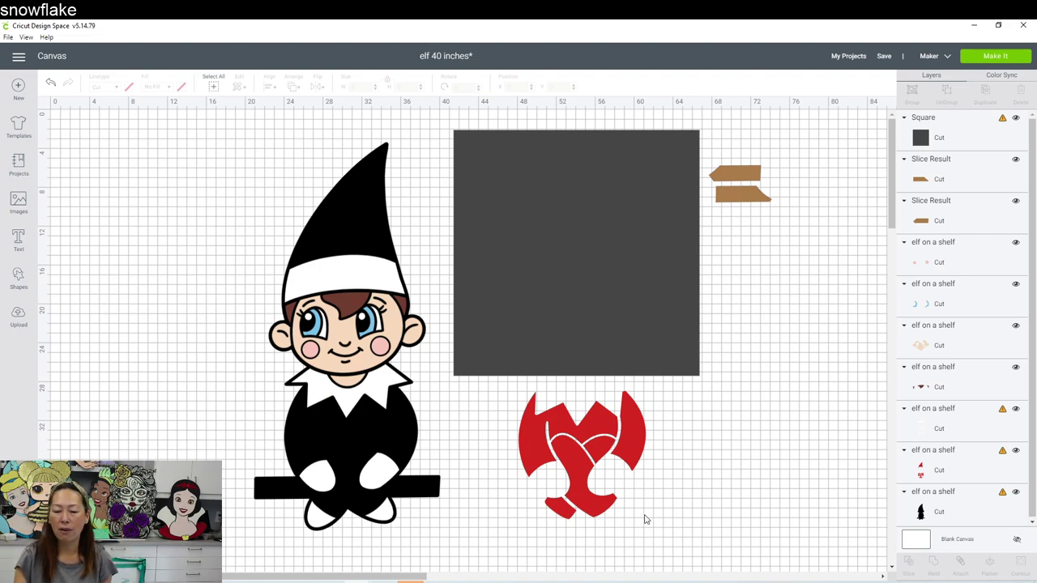
pyautogui.moveTo(643, 535); pyautogui.dragTo(583, 317)
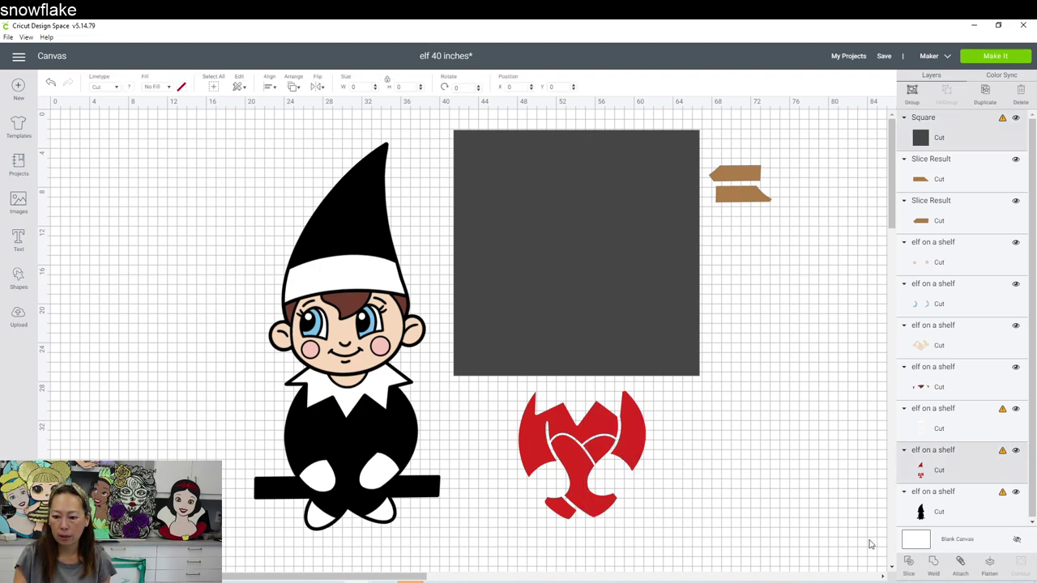
pyautogui.click(910, 565)
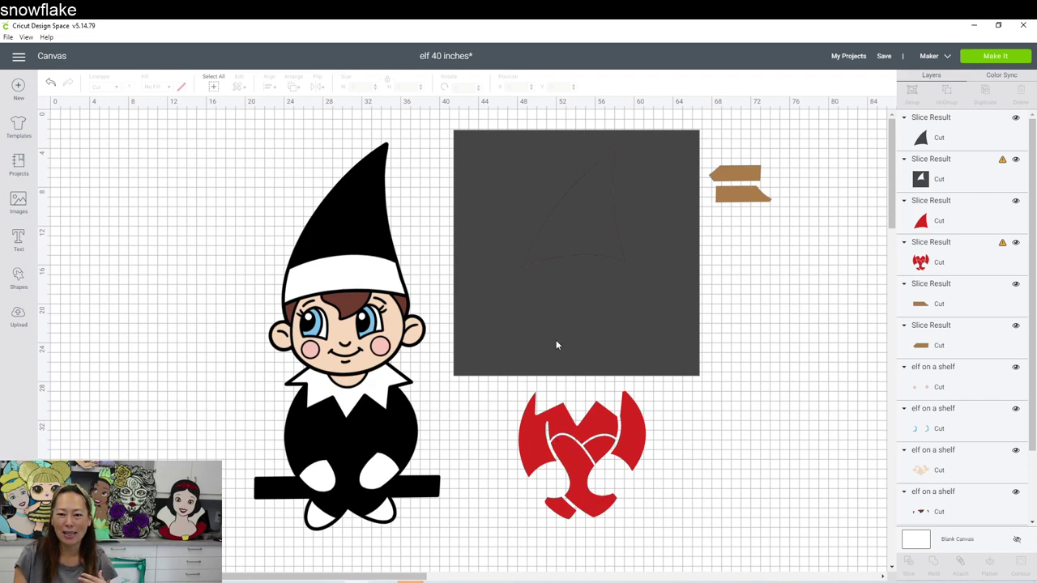
# Step: Delete the dark hat-shaped slice result and the dark square with the hat cutout, keeping the red hat
pyautogui.moveTo(555, 273); pyautogui.dragTo(770, 442)
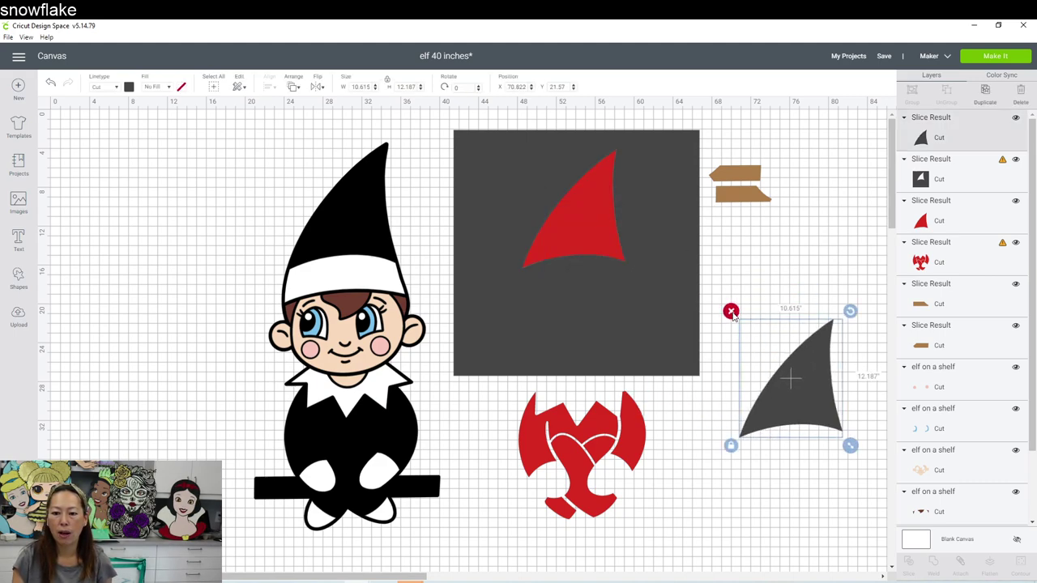
pyautogui.click(730, 311)
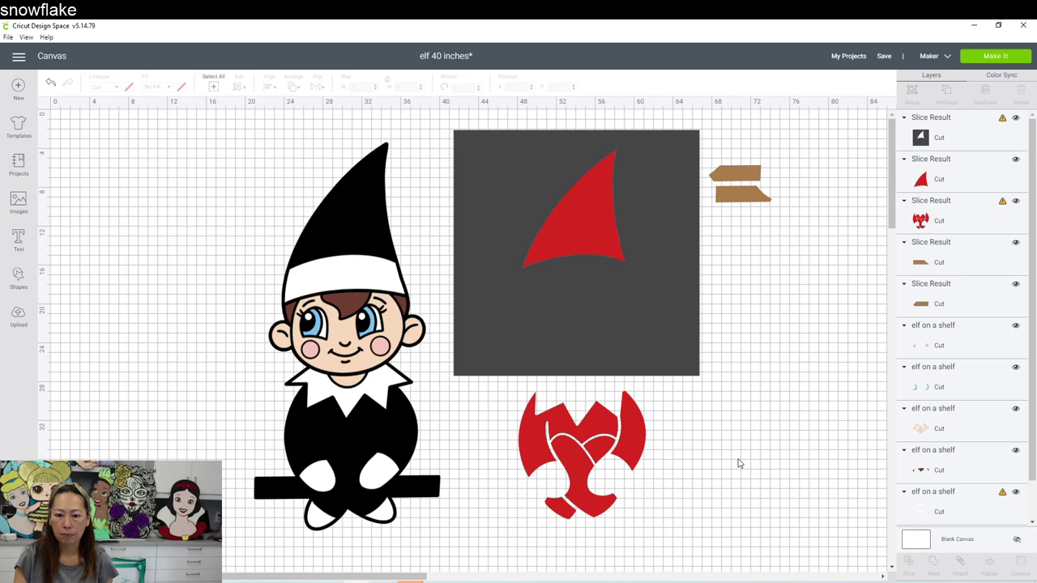
pyautogui.click(494, 146)
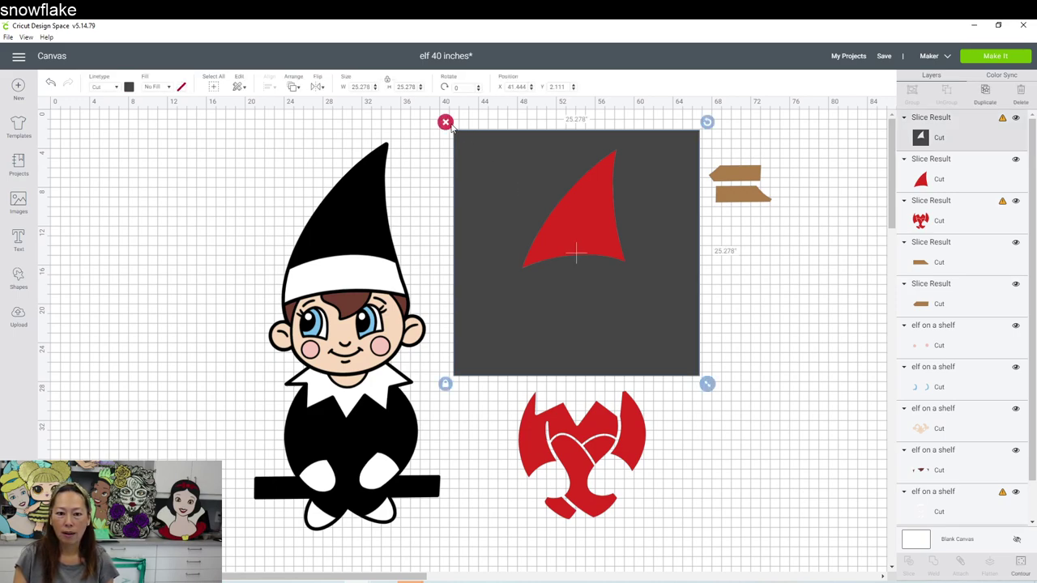
pyautogui.click(446, 122)
# Step: Move the red hat below the shelf pieces to about X 70.7, Y 11, and the red suit pieces up to about X 45.1, Y 10
pyautogui.click(581, 212)
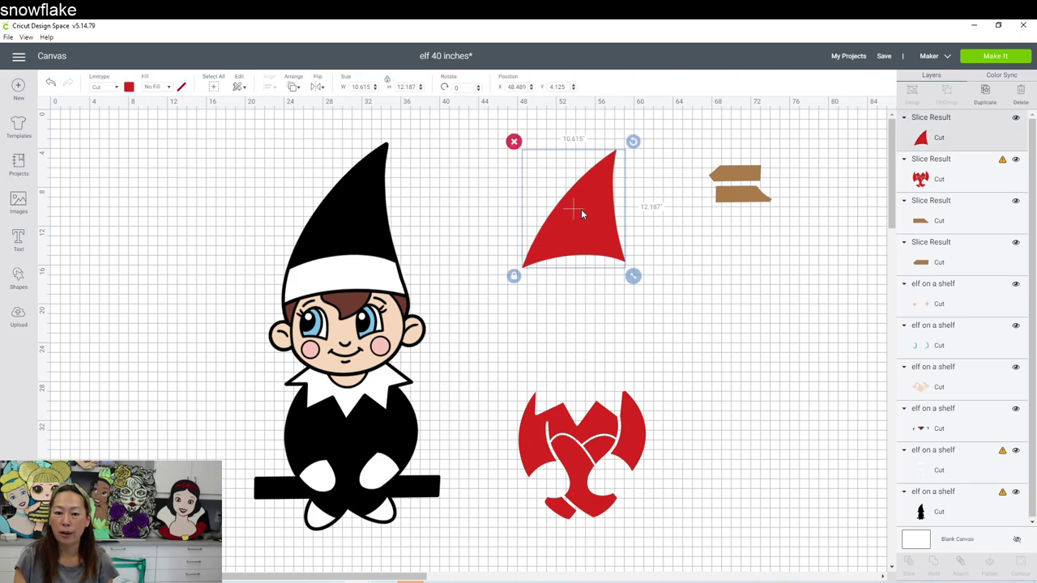
pyautogui.moveTo(596, 234); pyautogui.dragTo(812, 302)
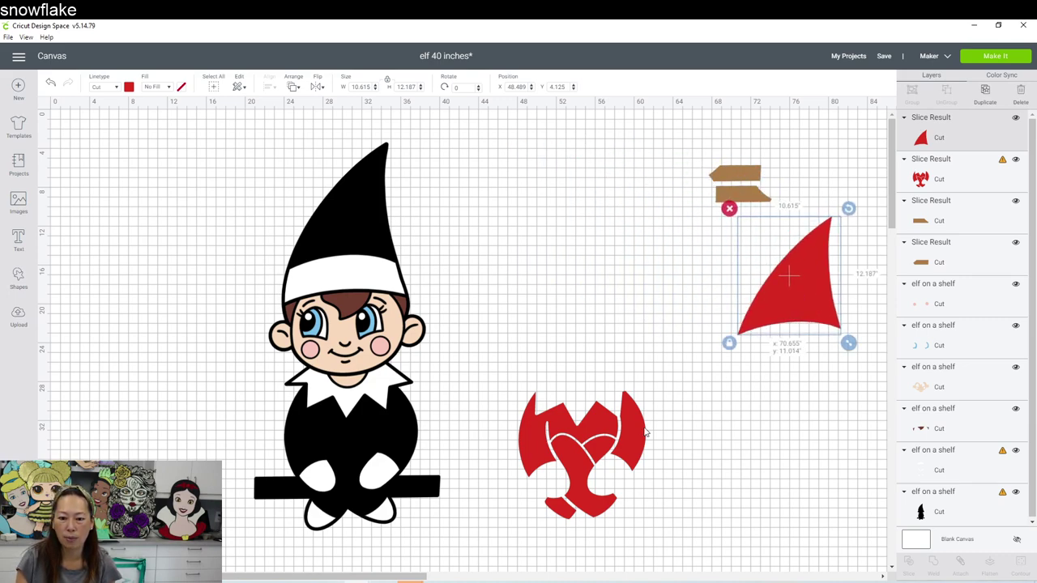
pyautogui.click(619, 423)
pyautogui.moveTo(595, 478); pyautogui.dragTo(566, 293)
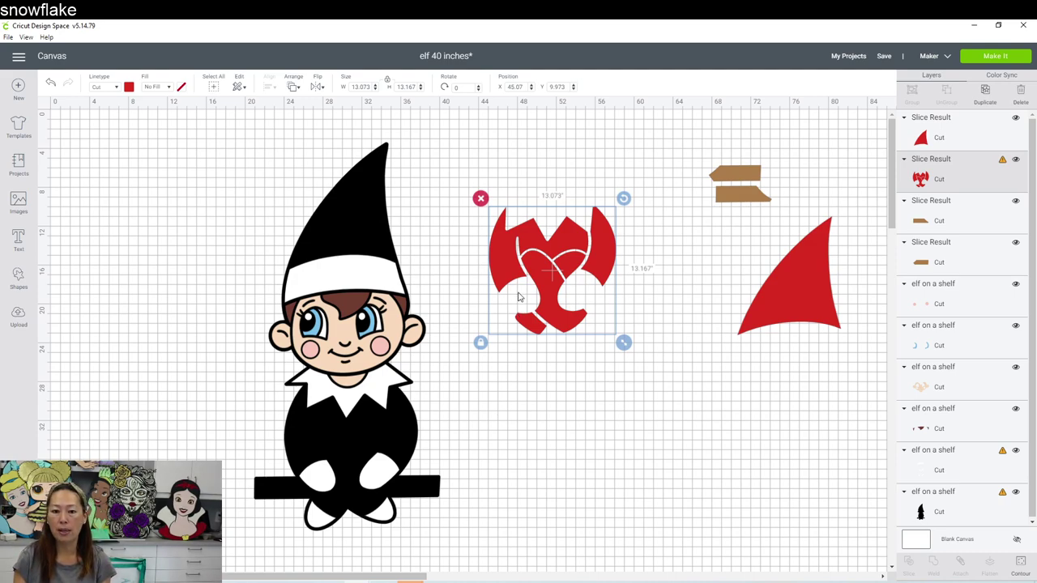
# Step: Duplicate the red suit layer four times
pyautogui.click(987, 90)
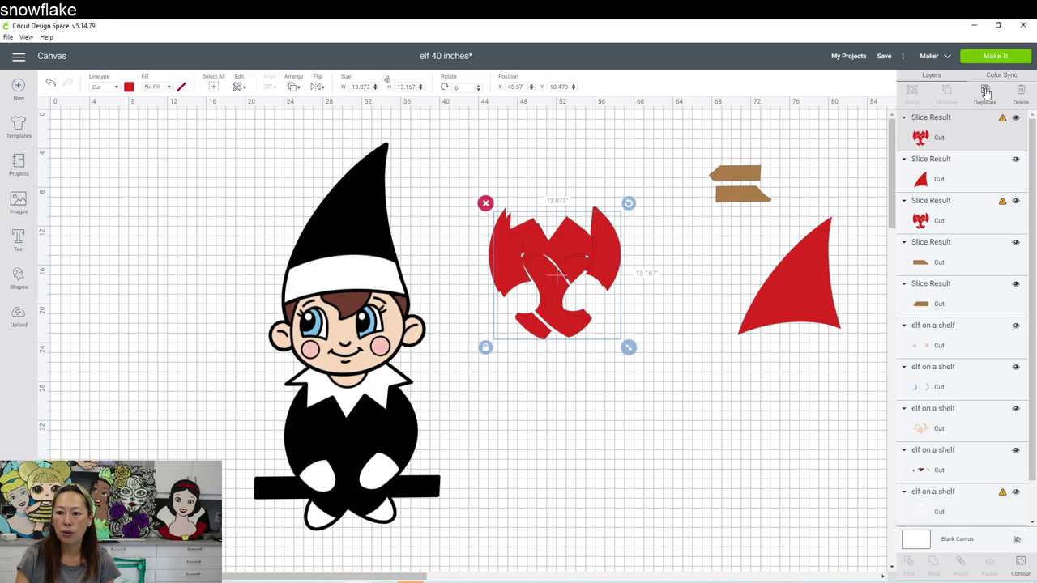
pyautogui.click(987, 90)
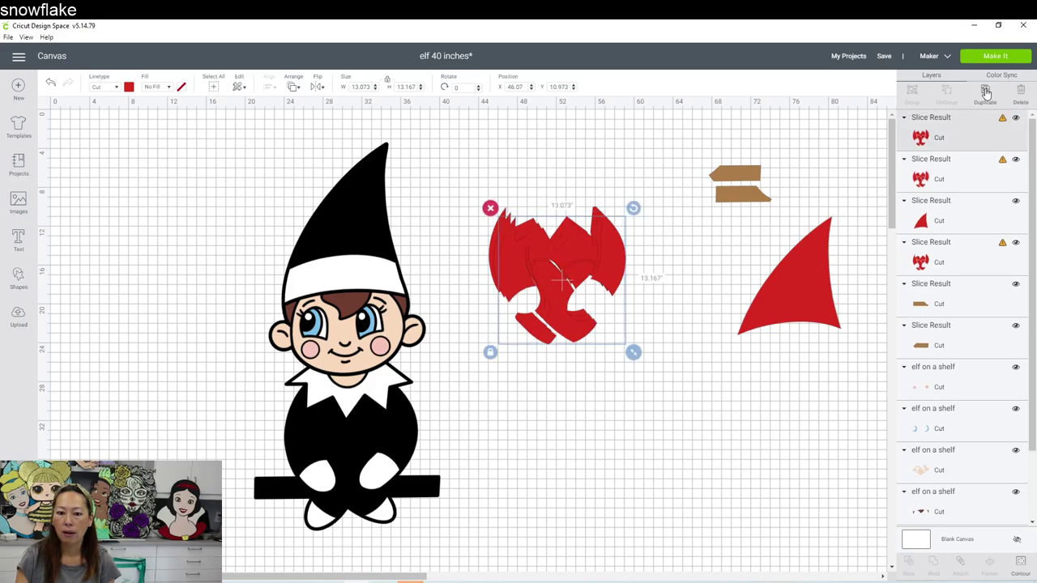
pyautogui.click(986, 90)
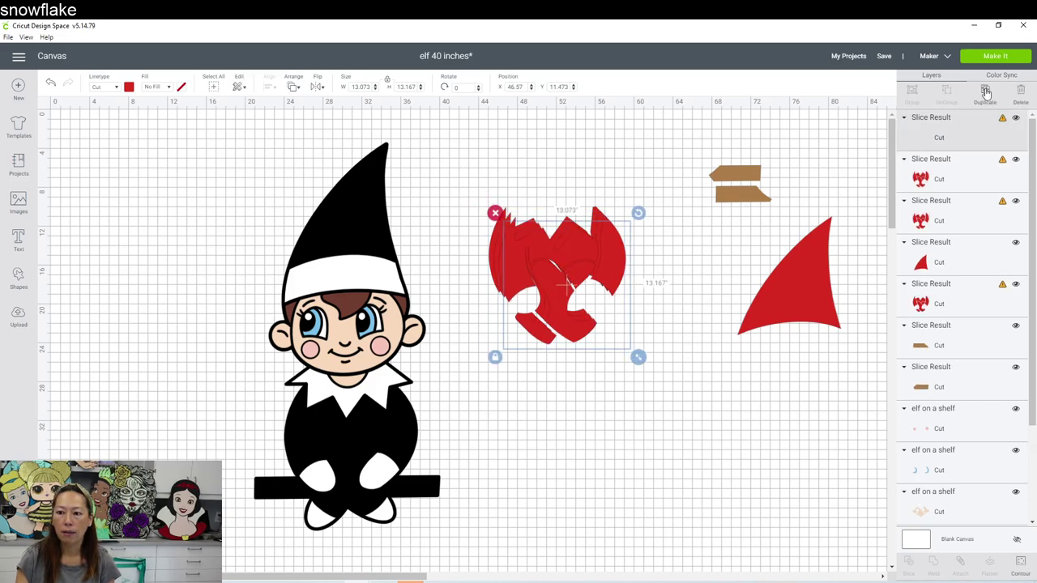
pyautogui.click(987, 90)
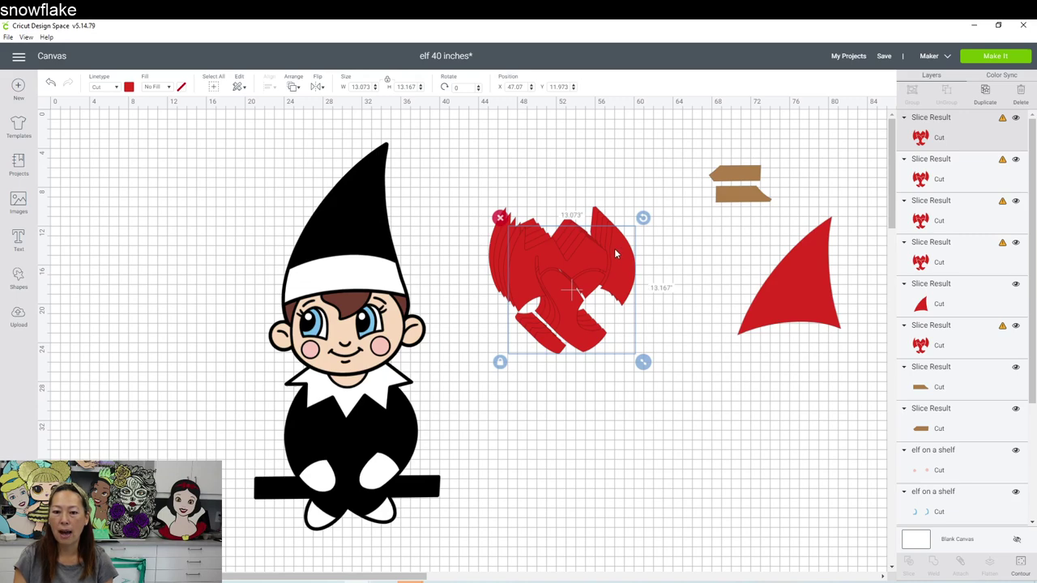
# Step: Hide all contours except the torso-and-sleeve piece on one suit copy, and place that piece just below the red hat at about X 69.6, Y 22.3
pyautogui.moveTo(618, 250); pyautogui.dragTo(768, 410)
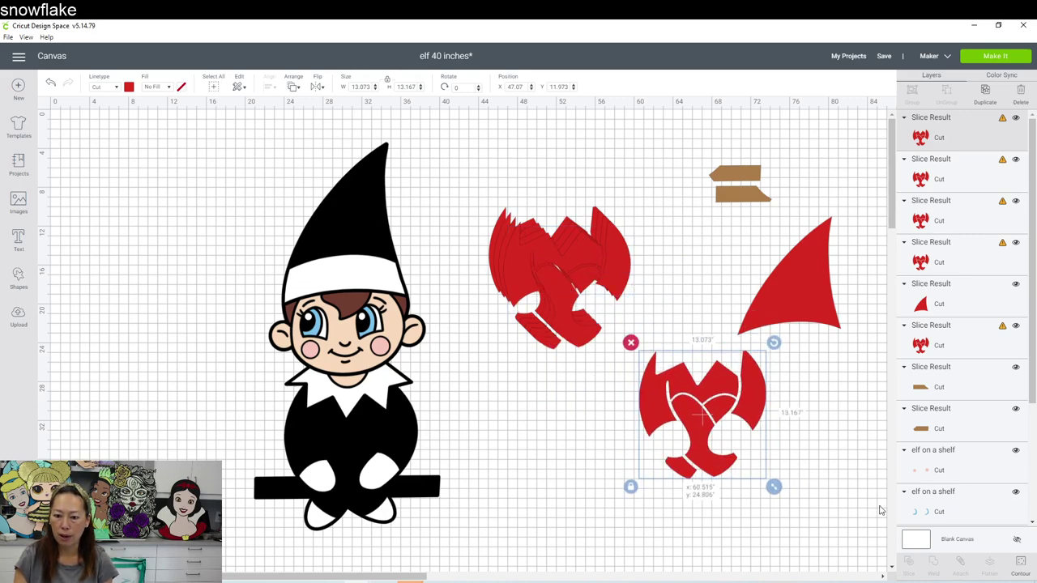
pyautogui.click(1018, 565)
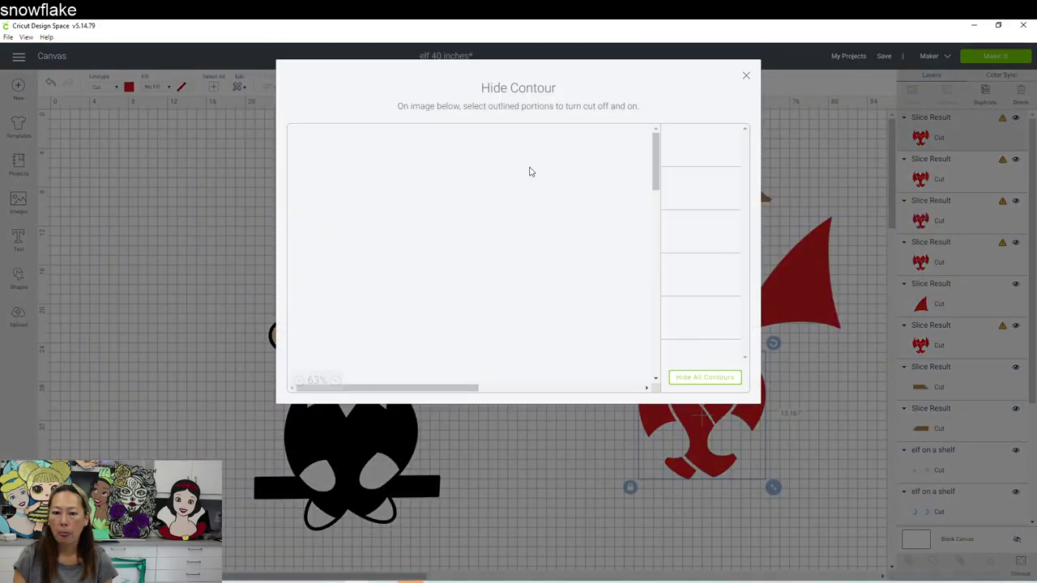
pyautogui.click(702, 379)
pyautogui.click(686, 145)
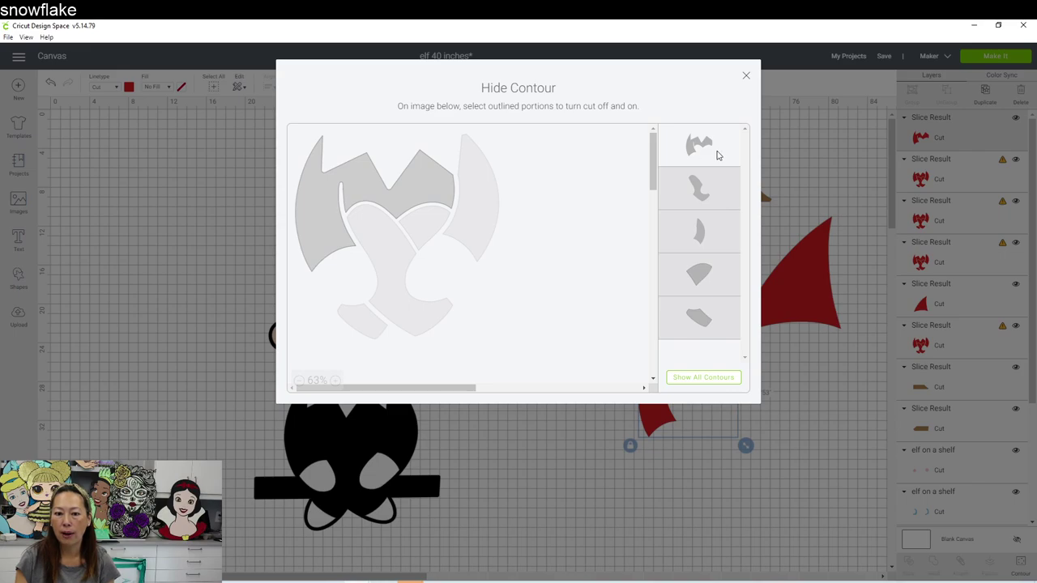
pyautogui.click(747, 77)
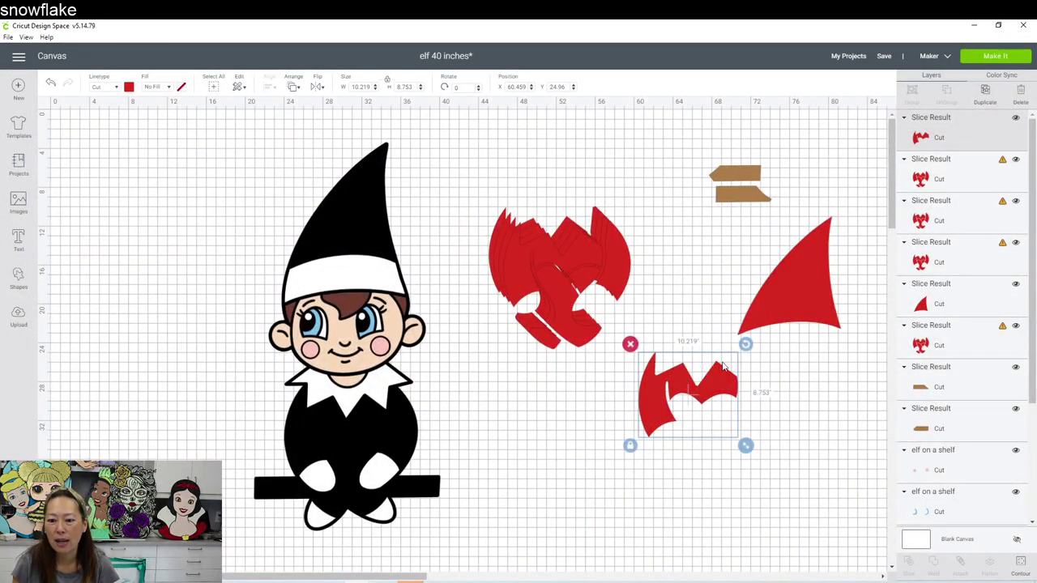
pyautogui.moveTo(721, 391); pyautogui.dragTo(810, 365)
# Step: Hide all contours except the long curved leg piece on a second suit copy, and move it onto the hat's right edge at about X 77.2, Y 17.2
pyautogui.click(561, 267)
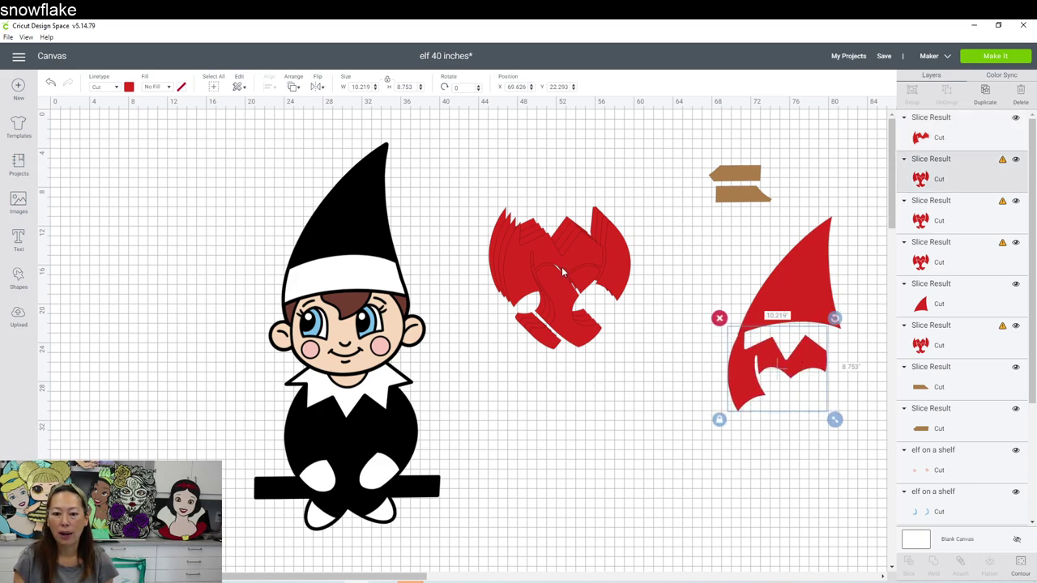
pyautogui.moveTo(566, 335); pyautogui.dragTo(583, 477)
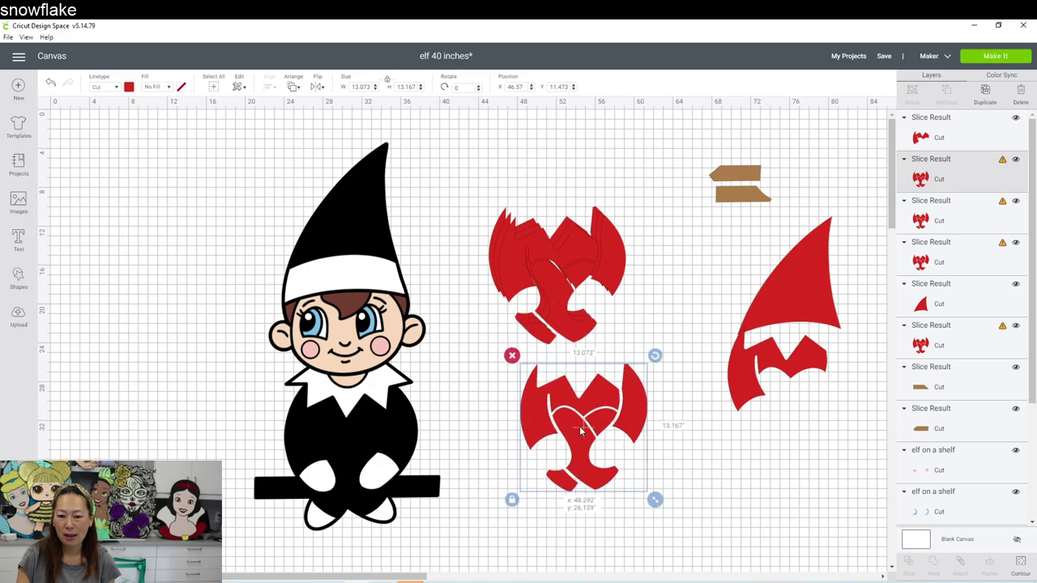
pyautogui.click(1023, 565)
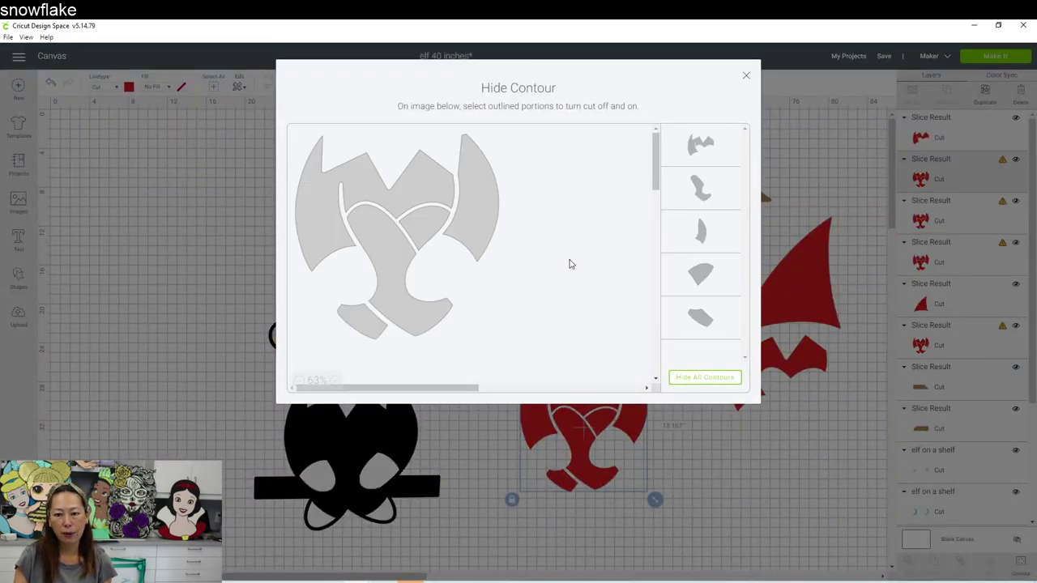
pyautogui.click(732, 378)
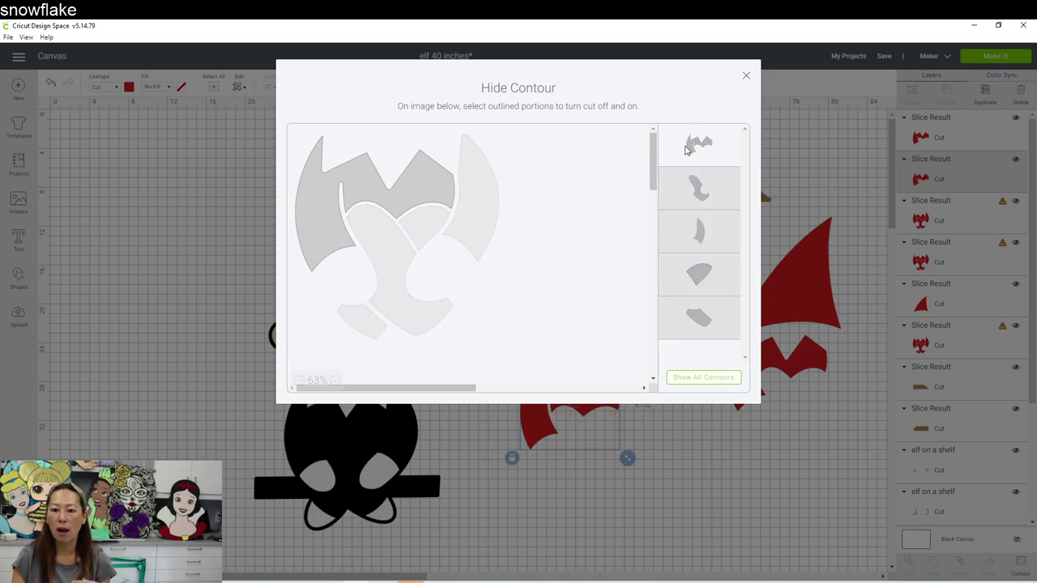
pyautogui.click(693, 192)
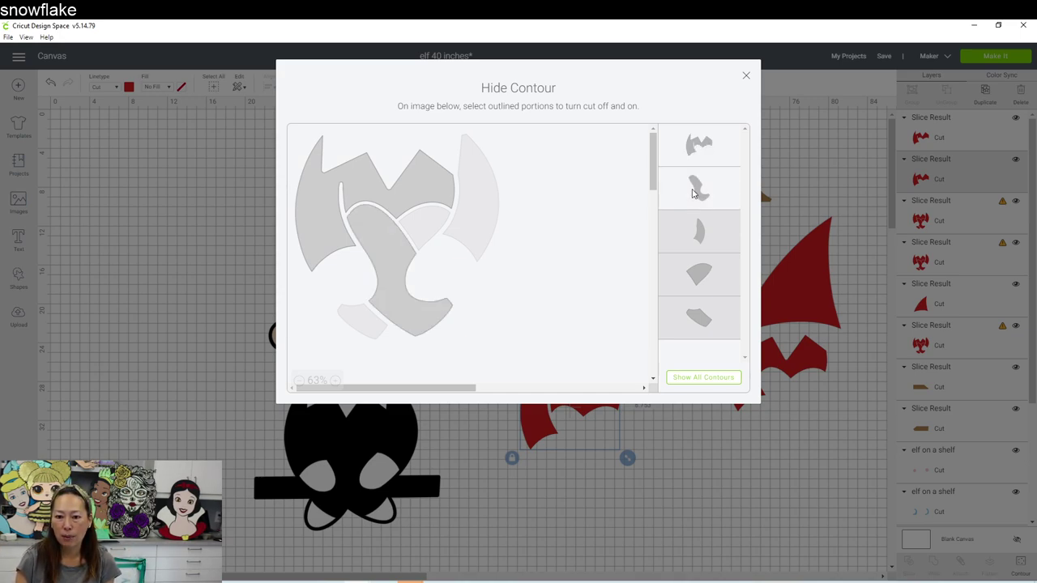
pyautogui.click(707, 148)
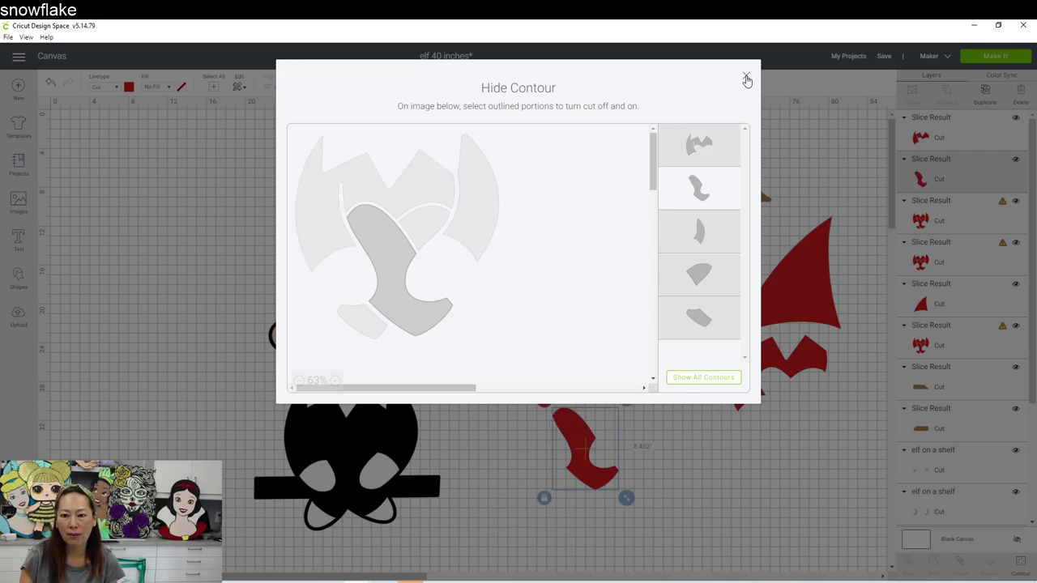
pyautogui.click(747, 76)
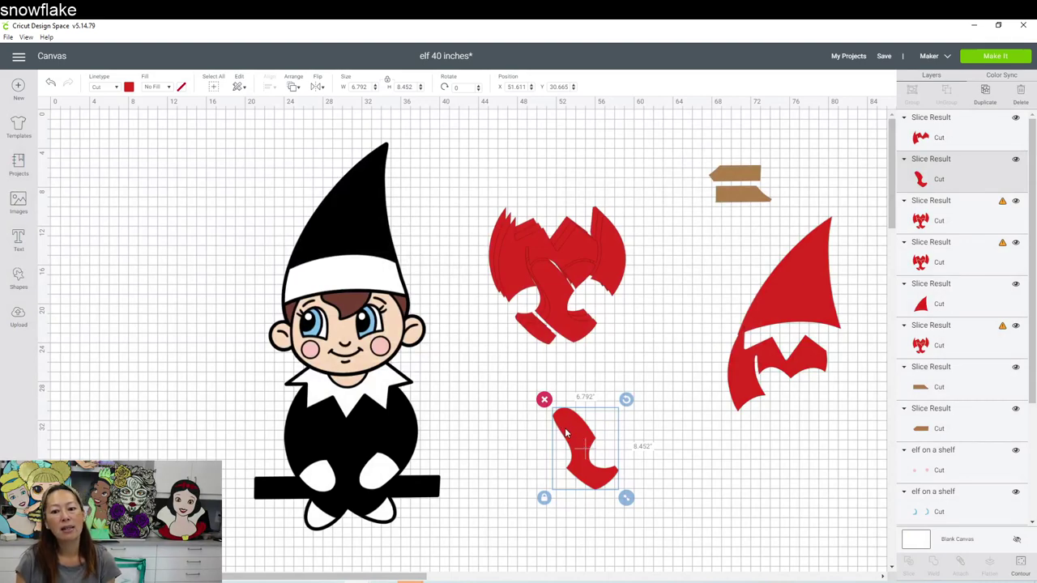
pyautogui.moveTo(569, 431); pyautogui.dragTo(818, 300)
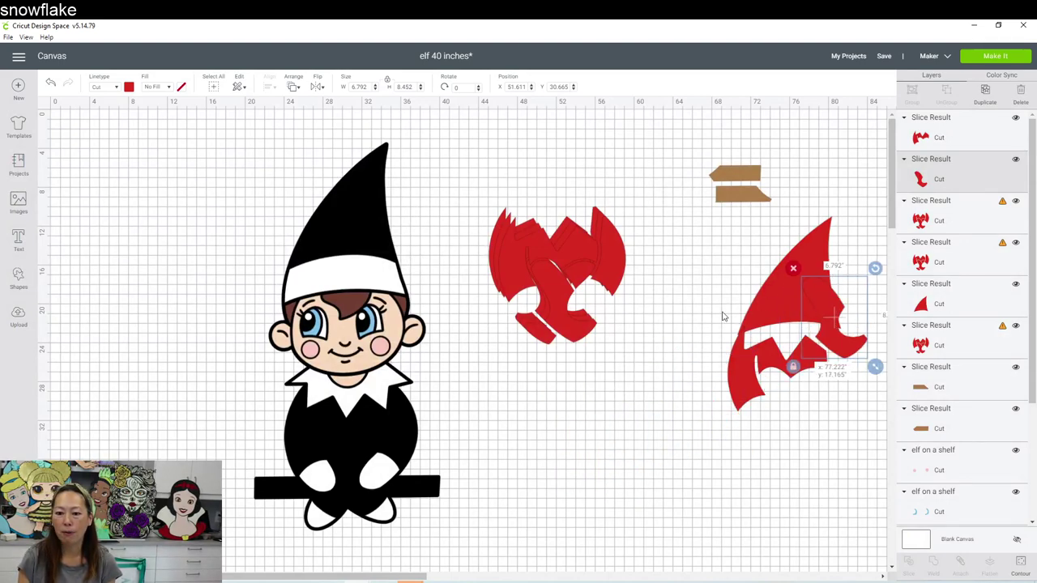
# Step: Hide all contours except the separate right sleeve piece on a third suit copy
pyautogui.click(561, 281)
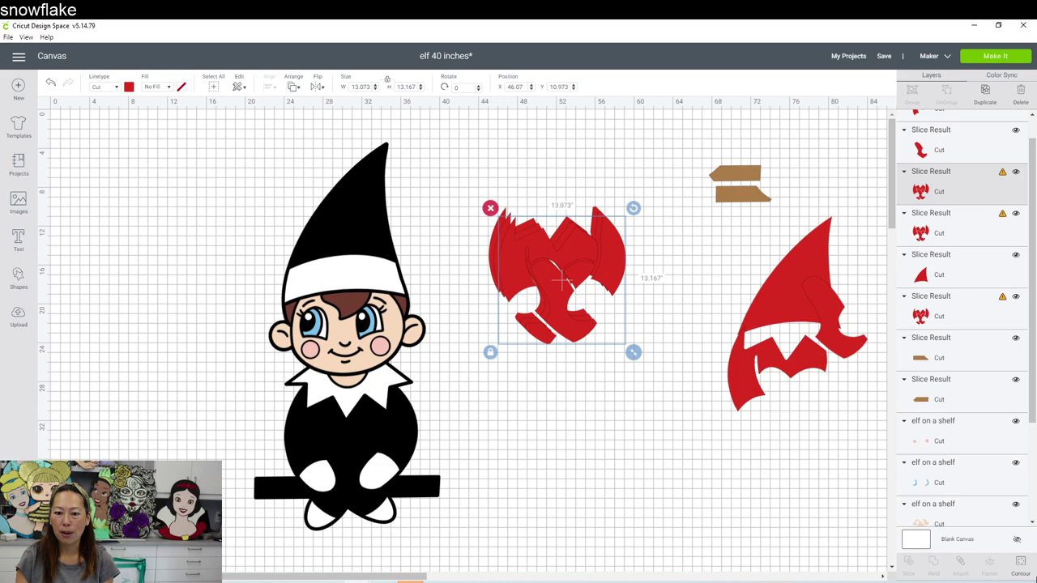
pyautogui.click(1019, 570)
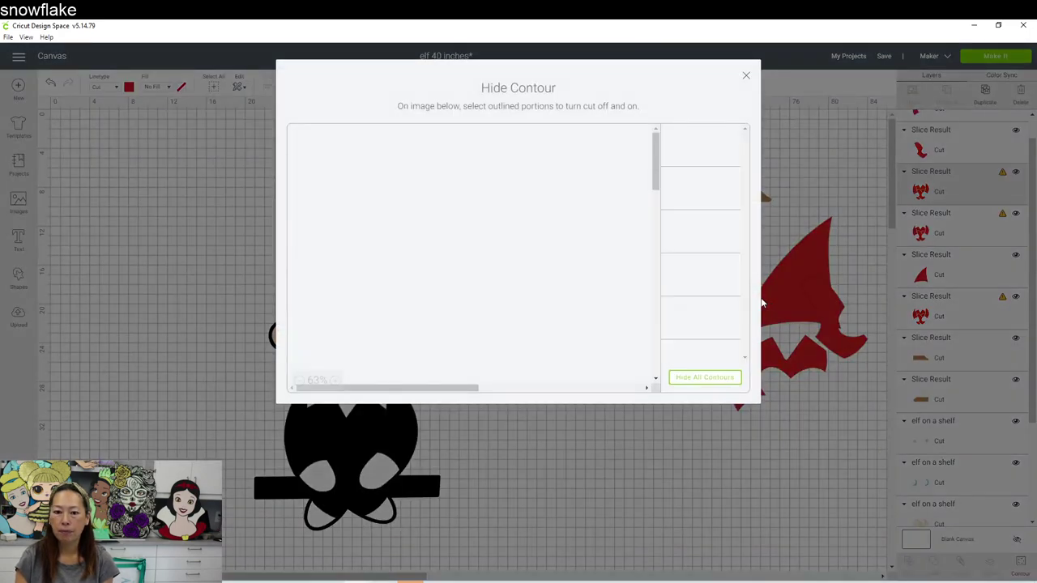
pyautogui.click(718, 378)
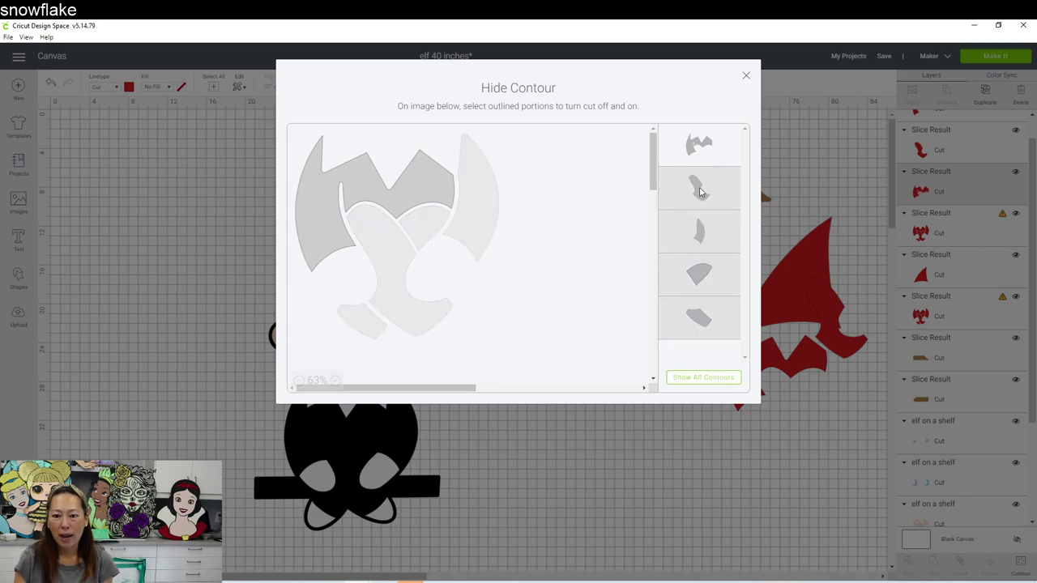
pyautogui.click(696, 239)
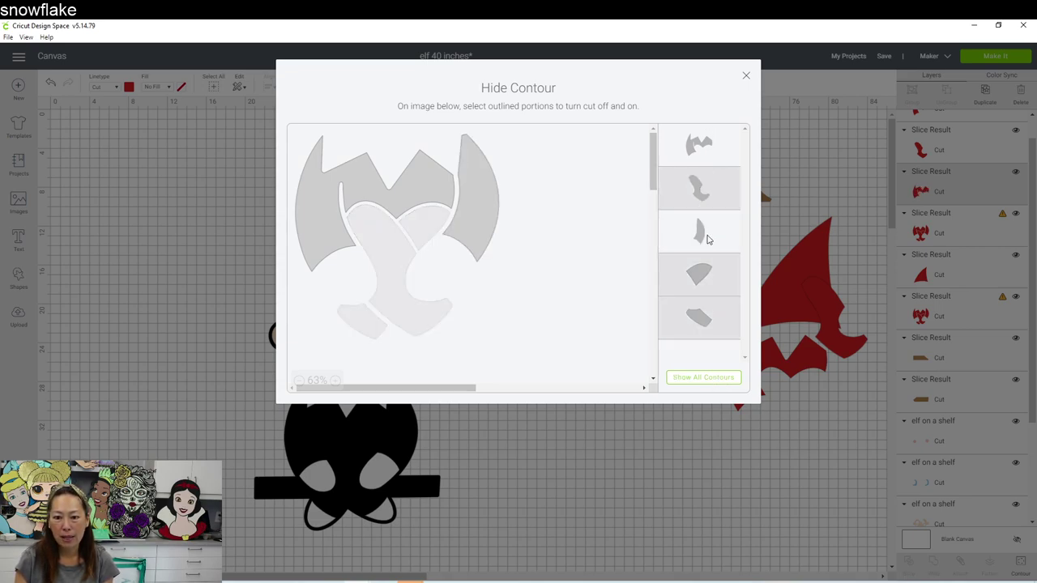
pyautogui.click(705, 152)
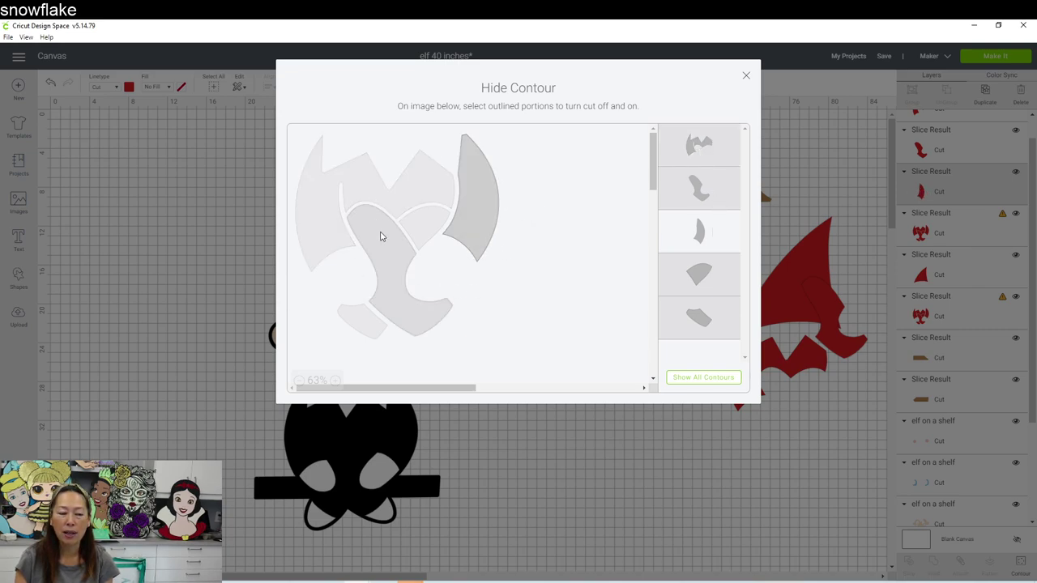
pyautogui.click(746, 77)
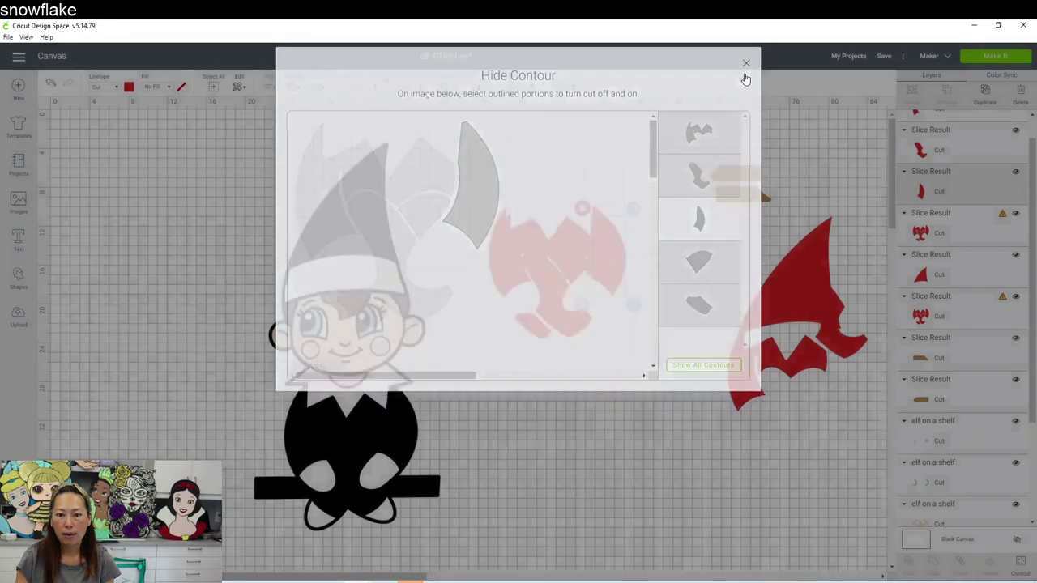
# Step: Move the right sleeve piece onto the red hat's left edge, and isolate the fan-shaped contour of a fourth suit copy left of the torso piece
pyautogui.moveTo(609, 258); pyautogui.dragTo(800, 300)
pyautogui.click(562, 257)
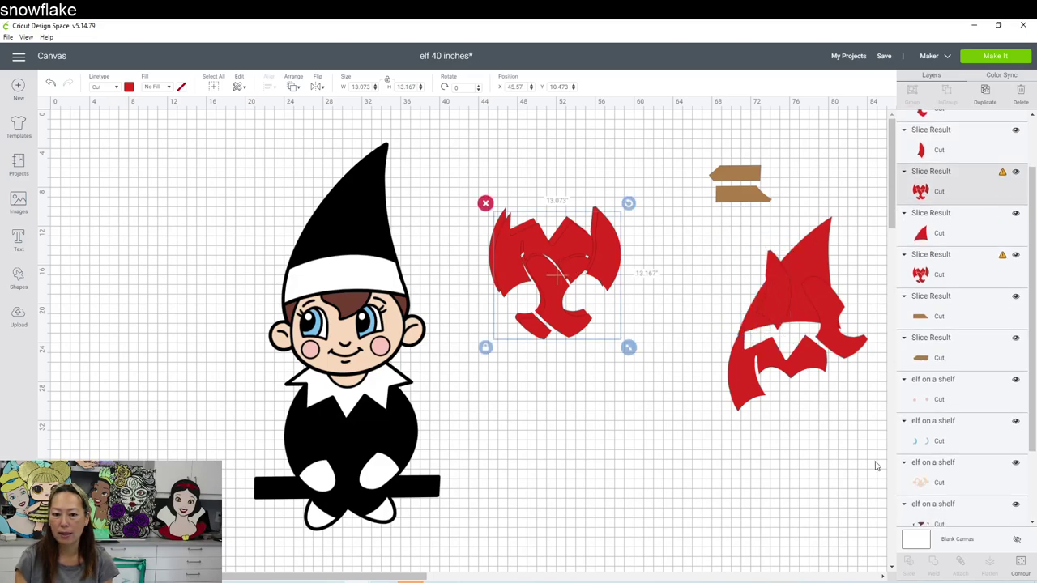
pyautogui.click(1023, 563)
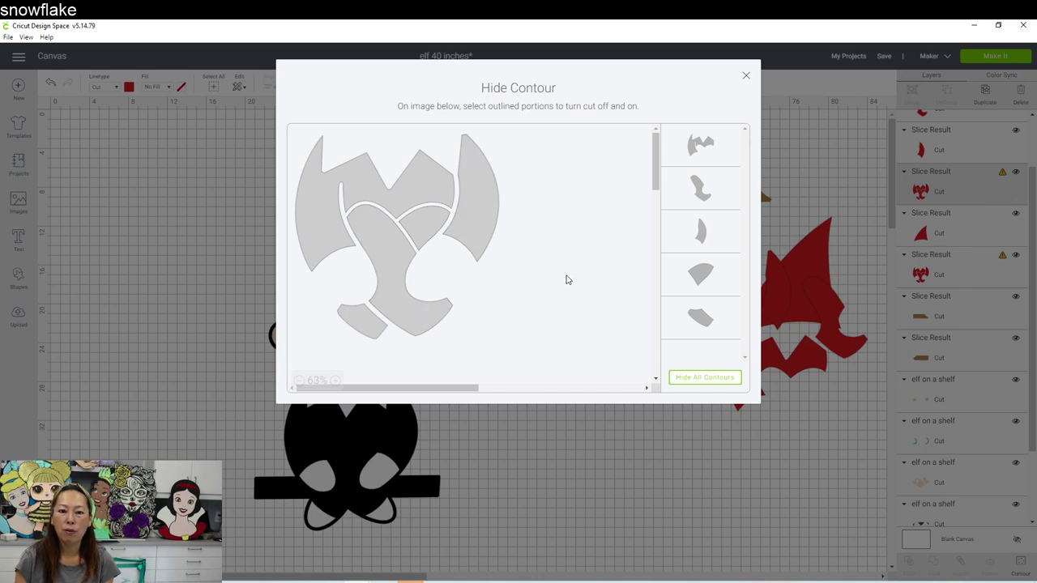
pyautogui.click(694, 379)
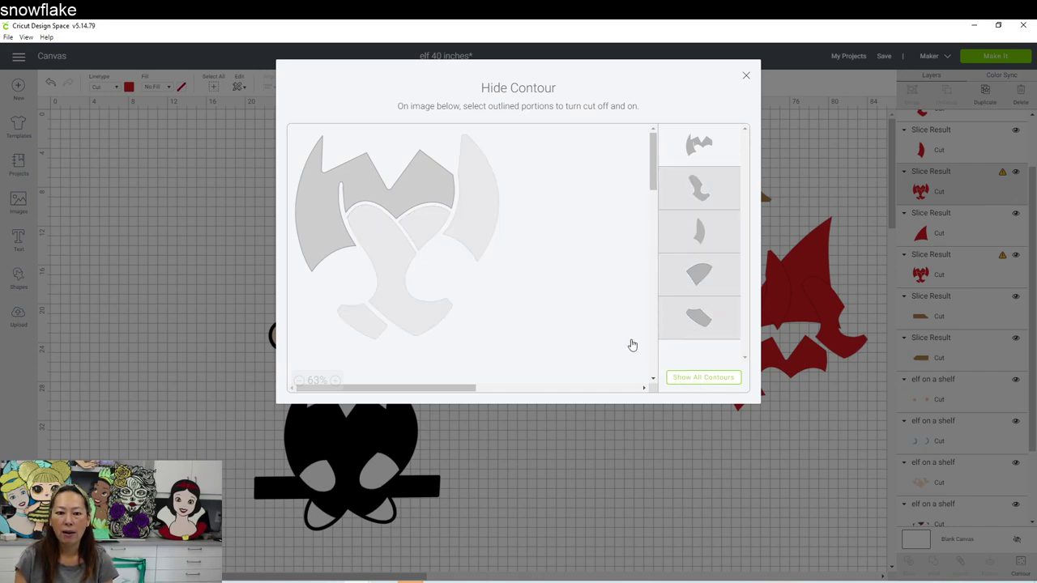
pyautogui.click(412, 201)
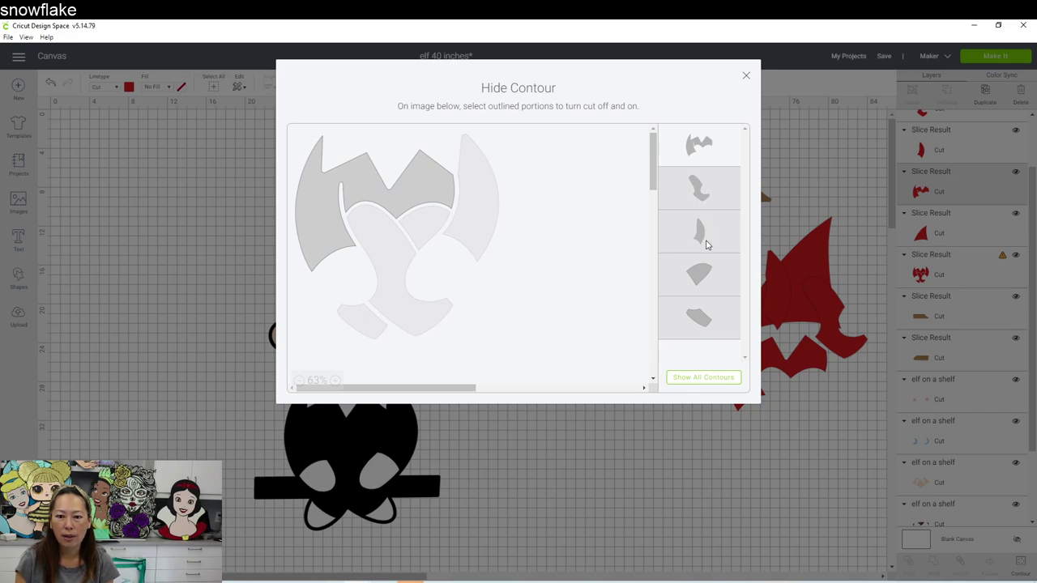
pyautogui.click(432, 231)
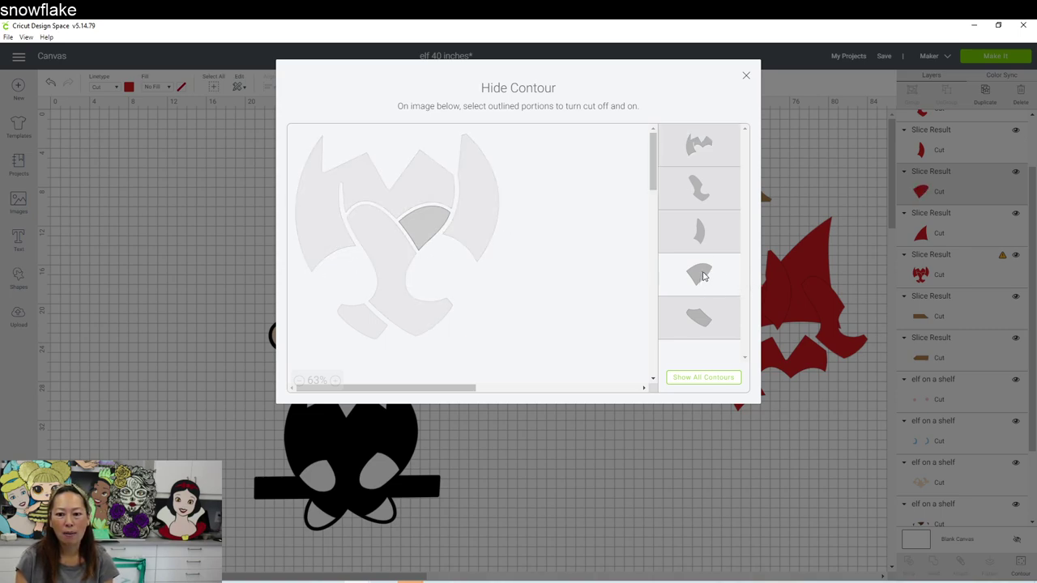
pyautogui.click(747, 76)
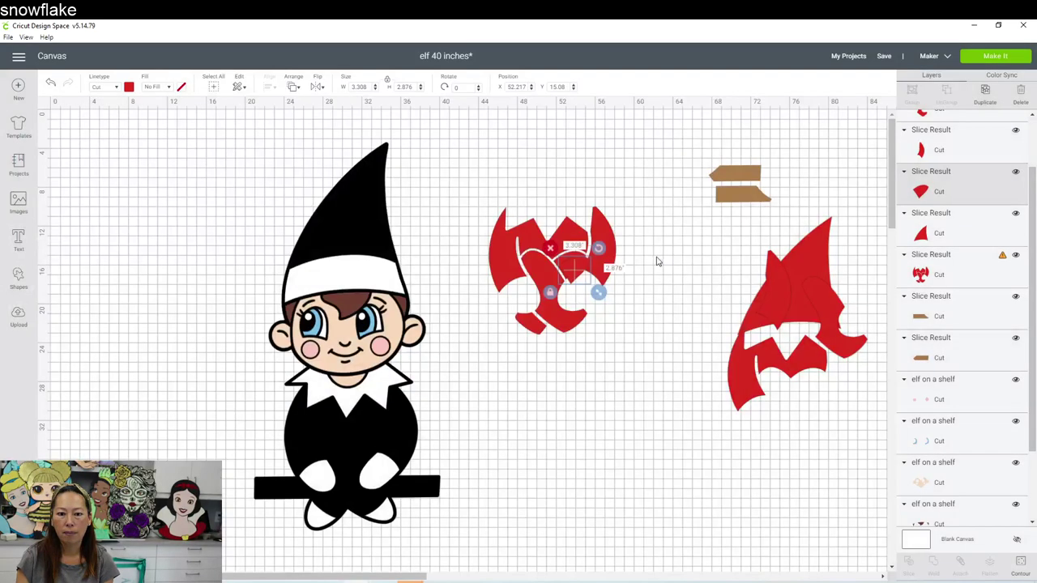
pyautogui.moveTo(573, 270); pyautogui.dragTo(712, 368)
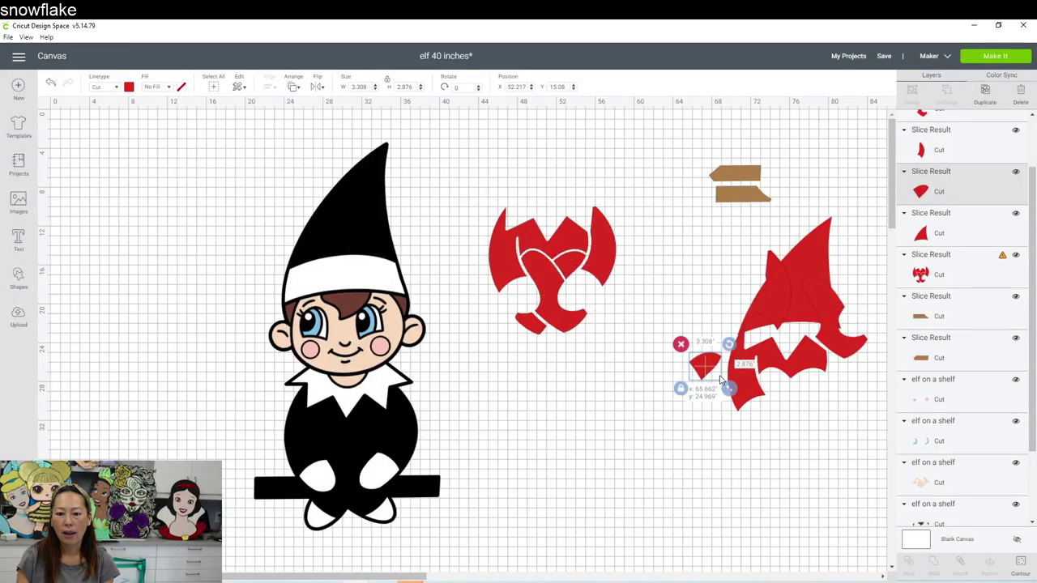
# Step: Hide all contours except the small lower-left leg piece on the last suit copy, and place it on the red hat at about X 72.1, Y 20.1
pyautogui.click(533, 278)
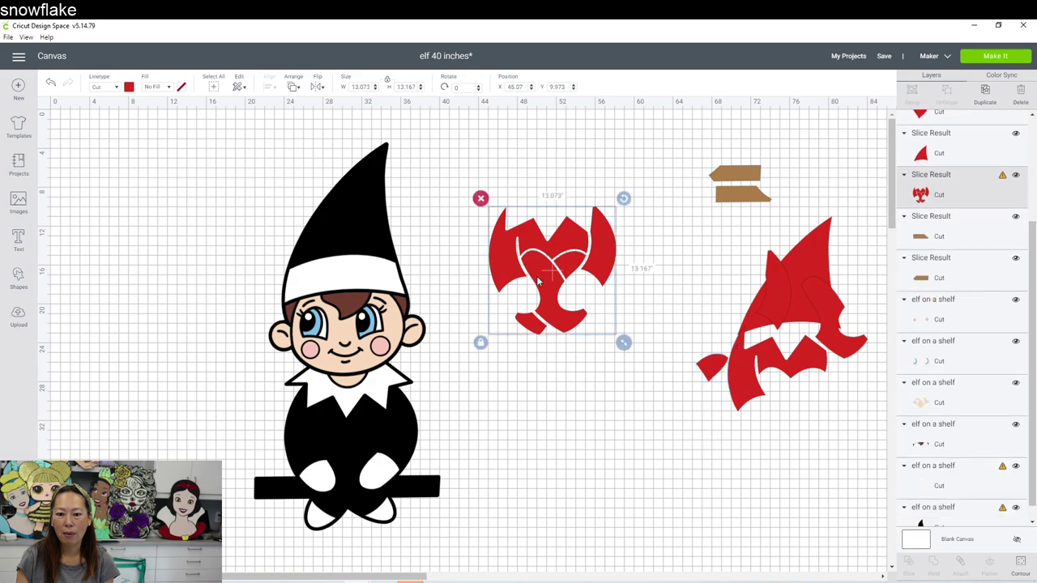
pyautogui.click(1019, 569)
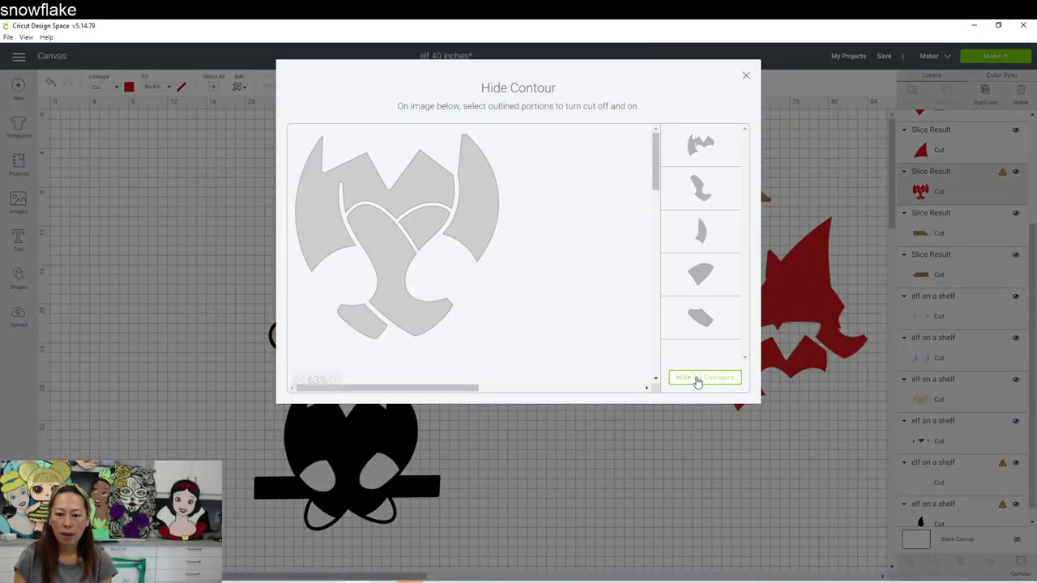
pyautogui.click(696, 378)
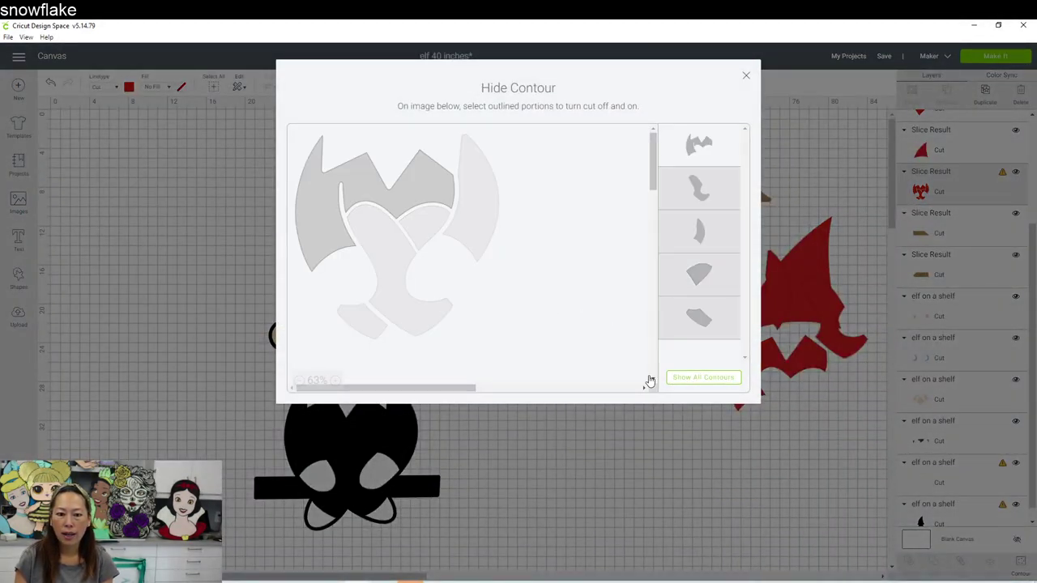
pyautogui.click(363, 312)
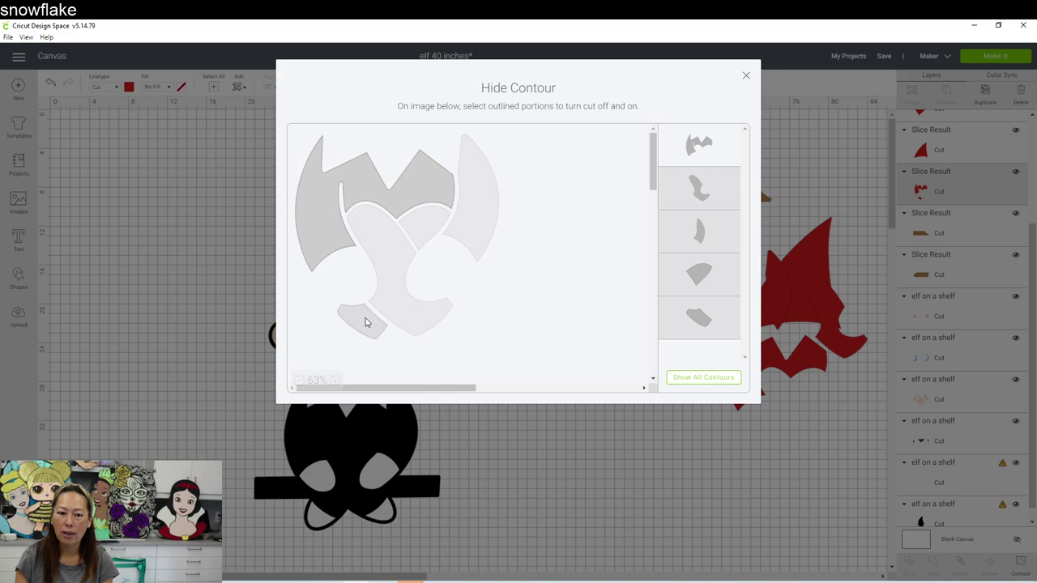
pyautogui.click(363, 316)
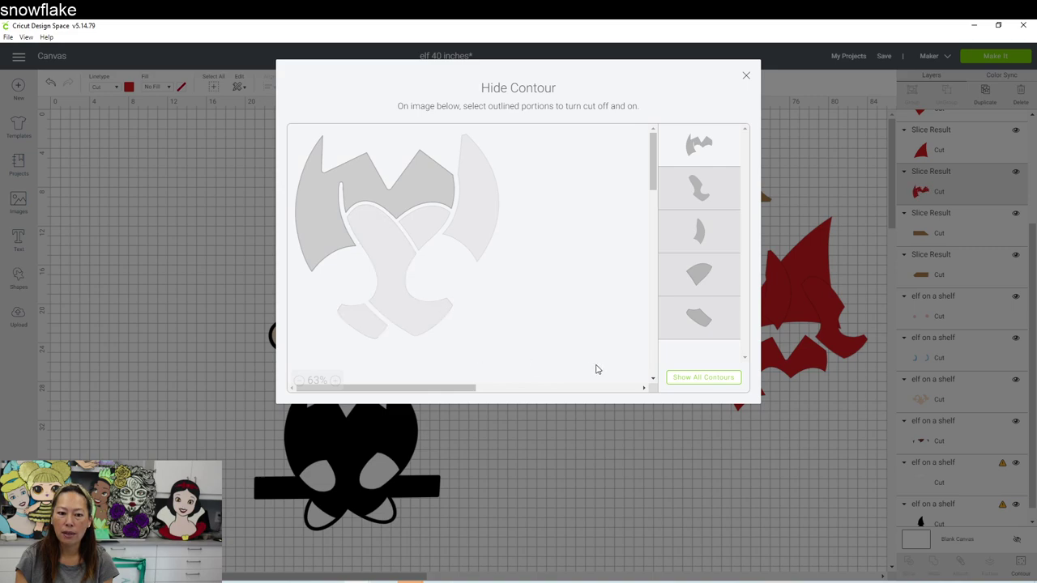
pyautogui.click(724, 324)
pyautogui.click(706, 150)
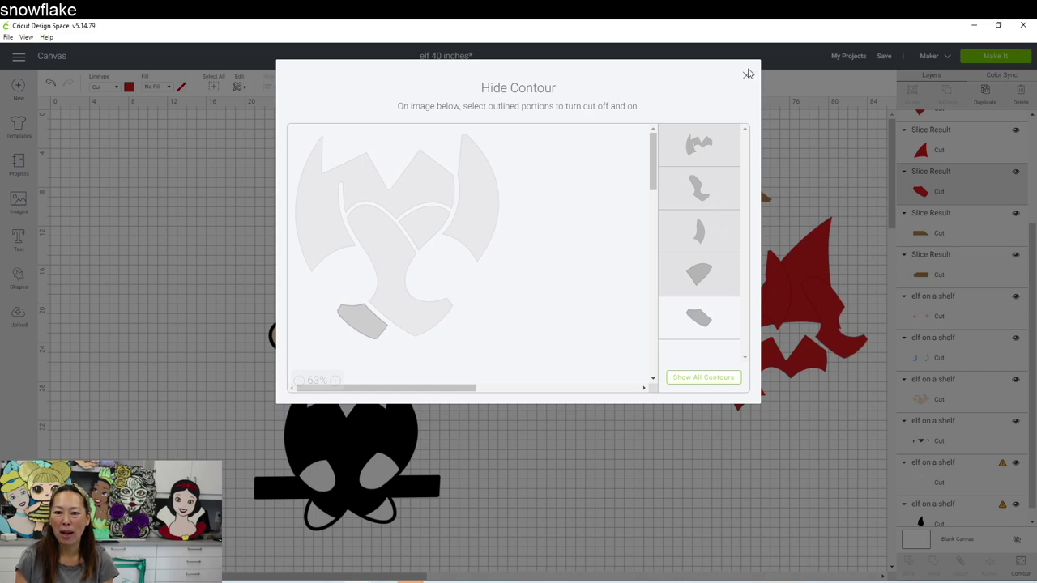
pyautogui.click(747, 78)
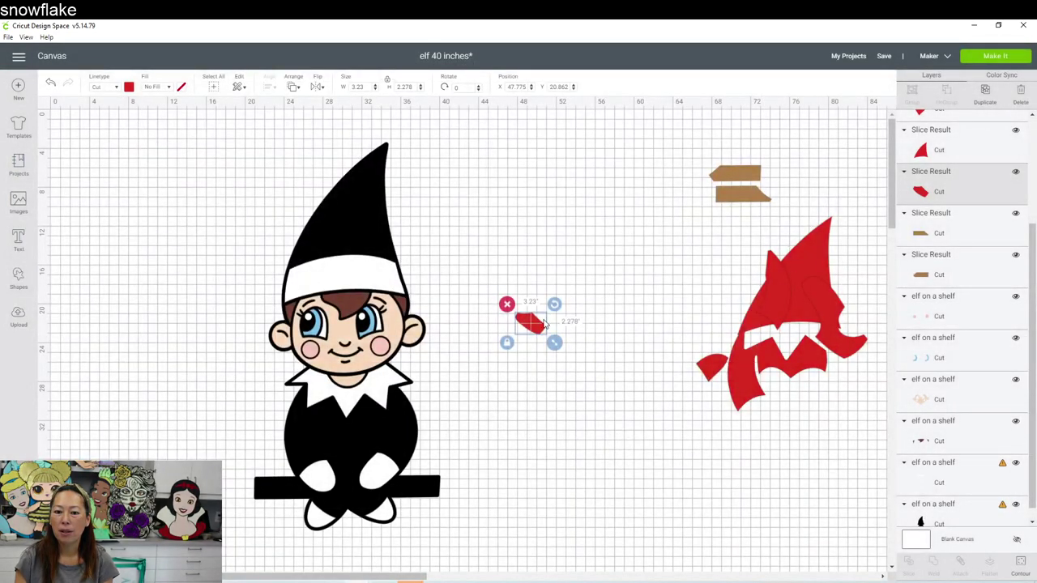
pyautogui.moveTo(533, 321); pyautogui.dragTo(770, 315)
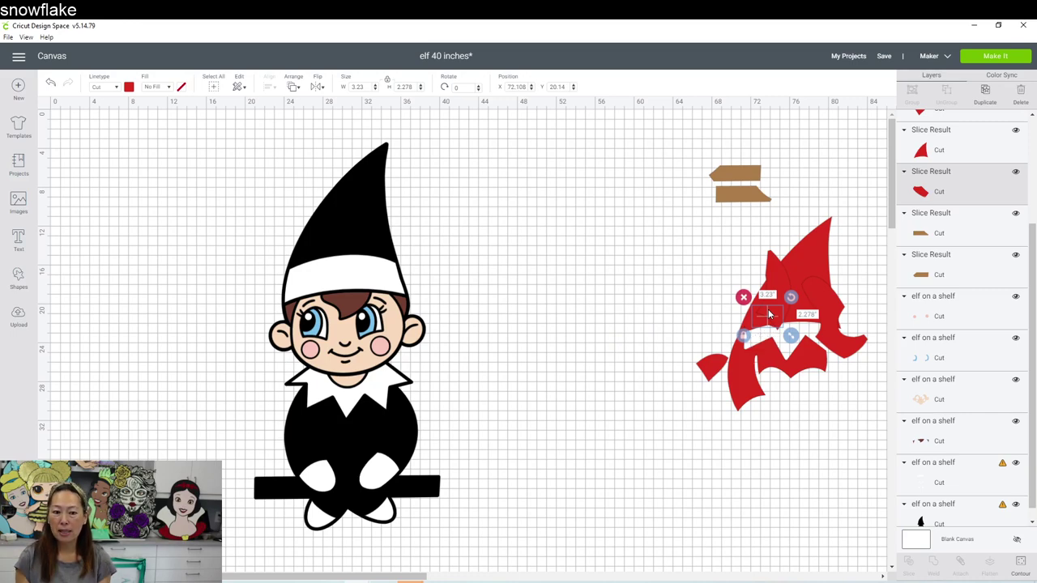
# Step: Move the white layer off the elf to about X 47.0, Y 9.8, and add a square enlarged to about 22.2 inches
pyautogui.moveTo(352, 282); pyautogui.dragTo(584, 228)
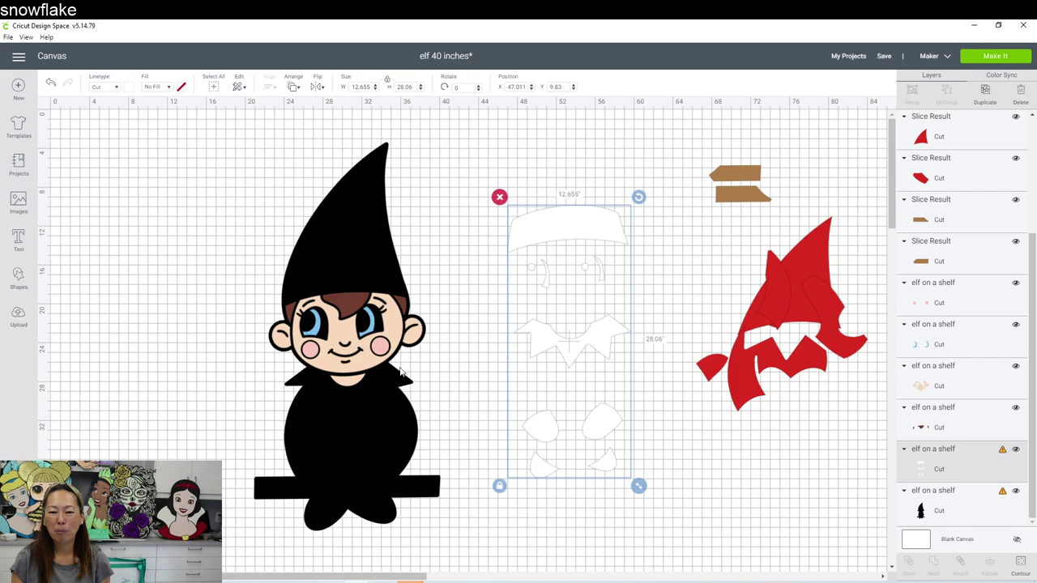
pyautogui.click(18, 278)
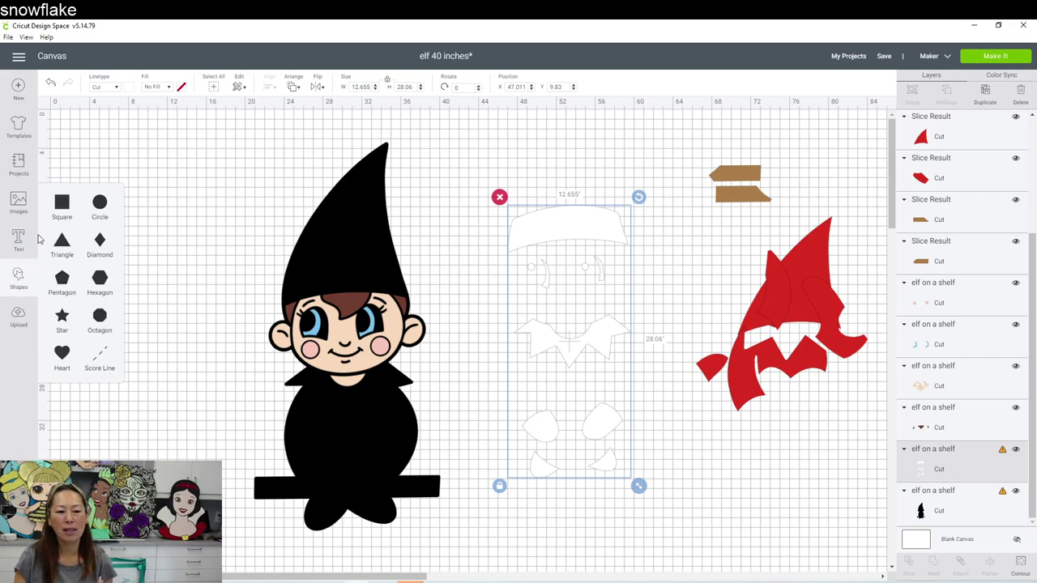
pyautogui.click(61, 211)
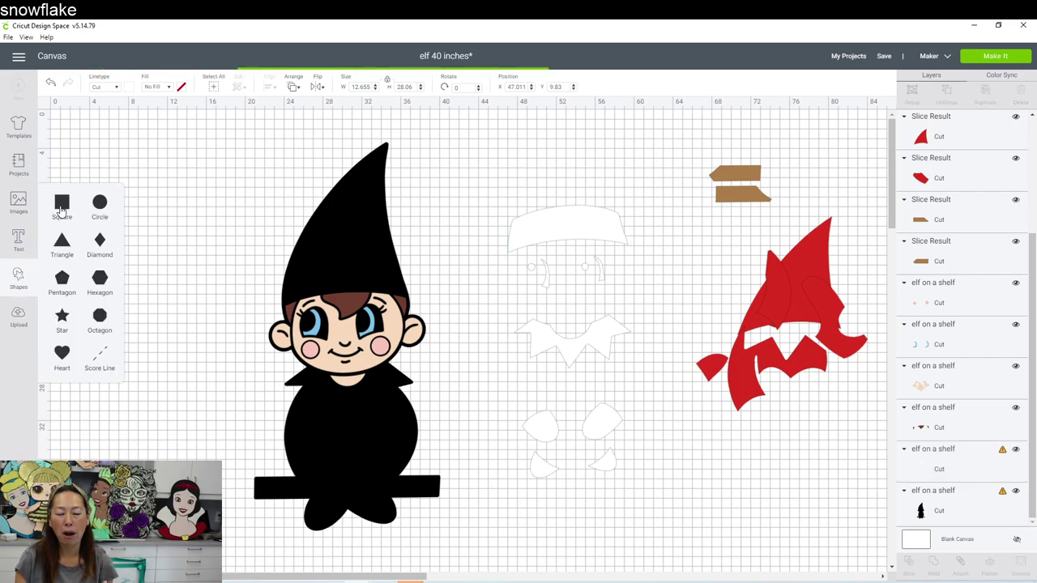
pyautogui.moveTo(133, 201); pyautogui.dragTo(809, 564)
# Step: Position the square over only the right shoe piece of the white layer and slice the two
pyautogui.scroll(-2, 467, 293)
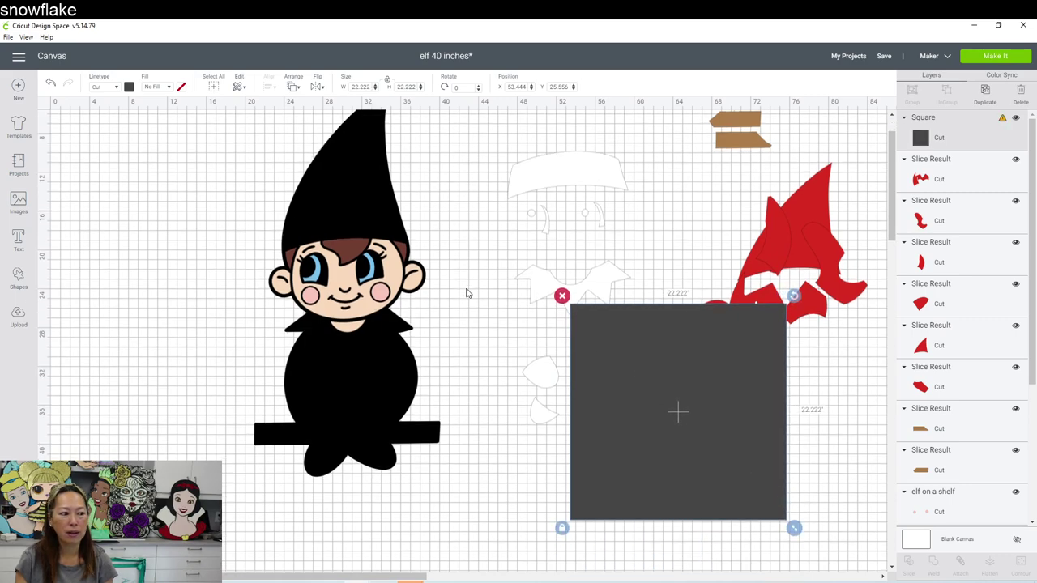
pyautogui.moveTo(641, 341); pyautogui.dragTo(627, 403)
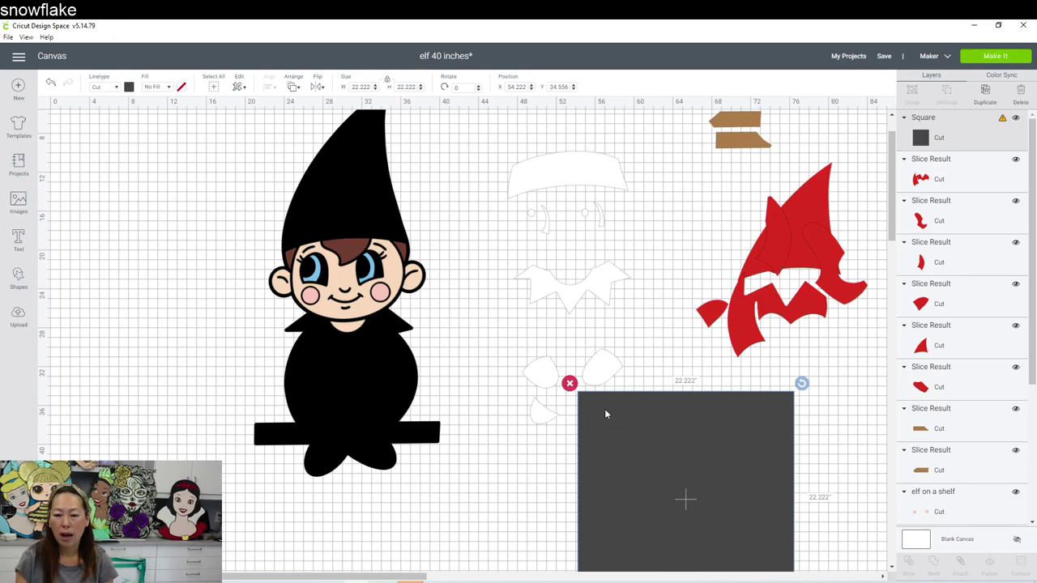
pyautogui.moveTo(477, 366); pyautogui.dragTo(626, 460)
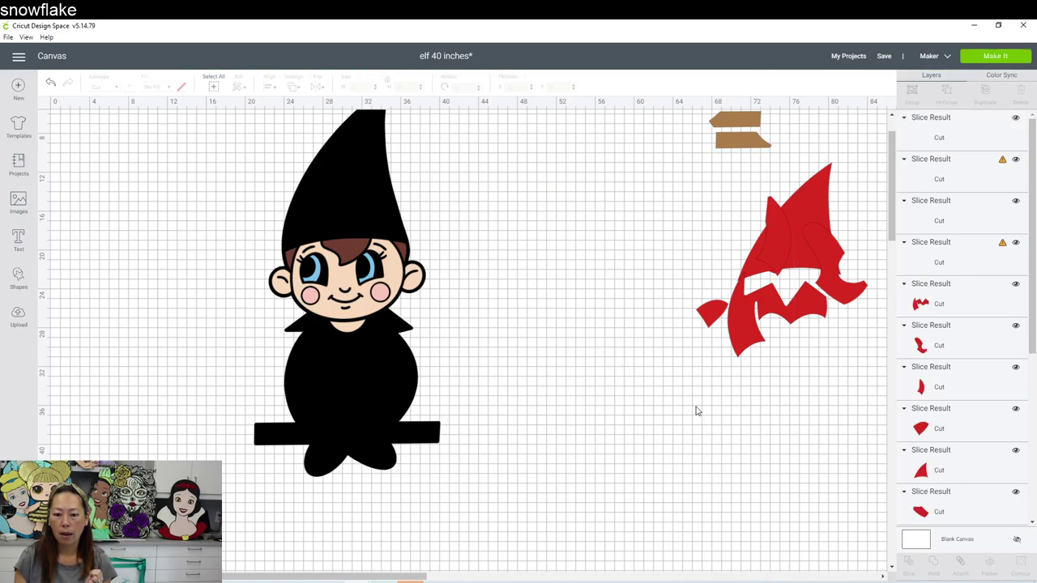
# Step: Move the square over the left white shoe piece at about X 30.5, Y 34.7, and slice it with the remaining white layer
pyautogui.moveTo(701, 437); pyautogui.dragTo(496, 427)
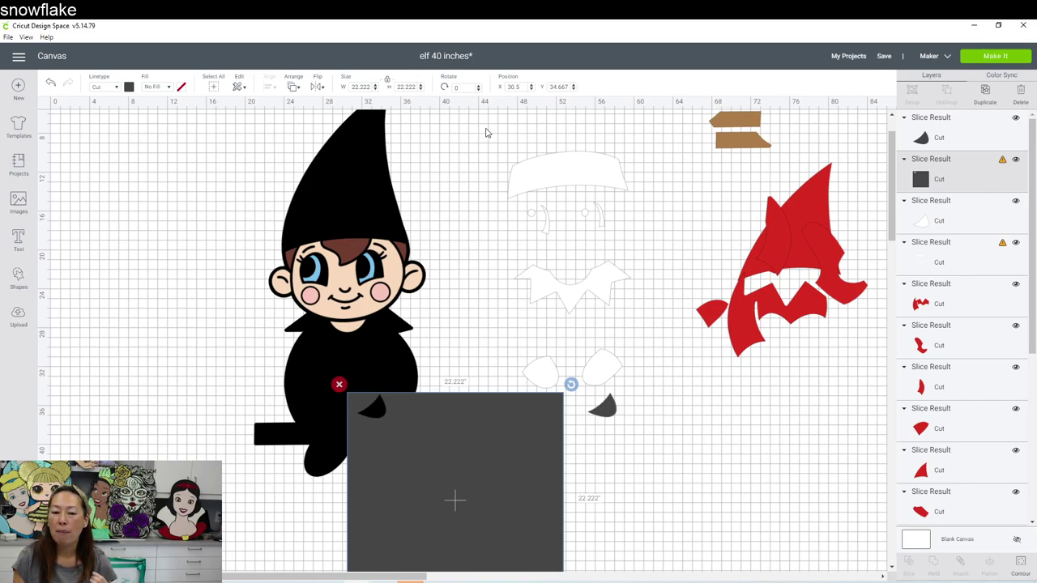
pyautogui.moveTo(486, 128); pyautogui.dragTo(521, 418)
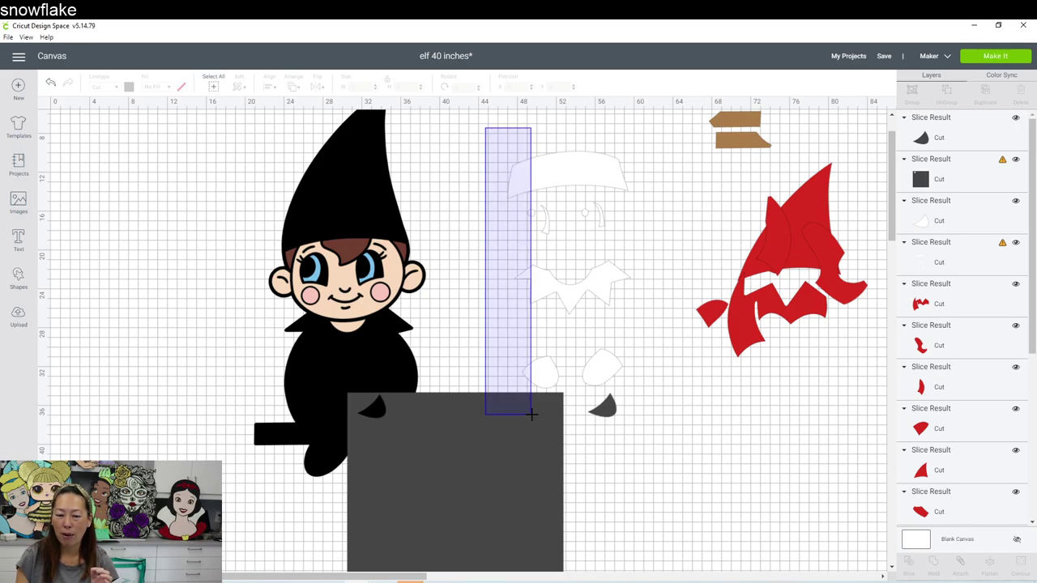
pyautogui.moveTo(531, 414); pyautogui.dragTo(532, 417)
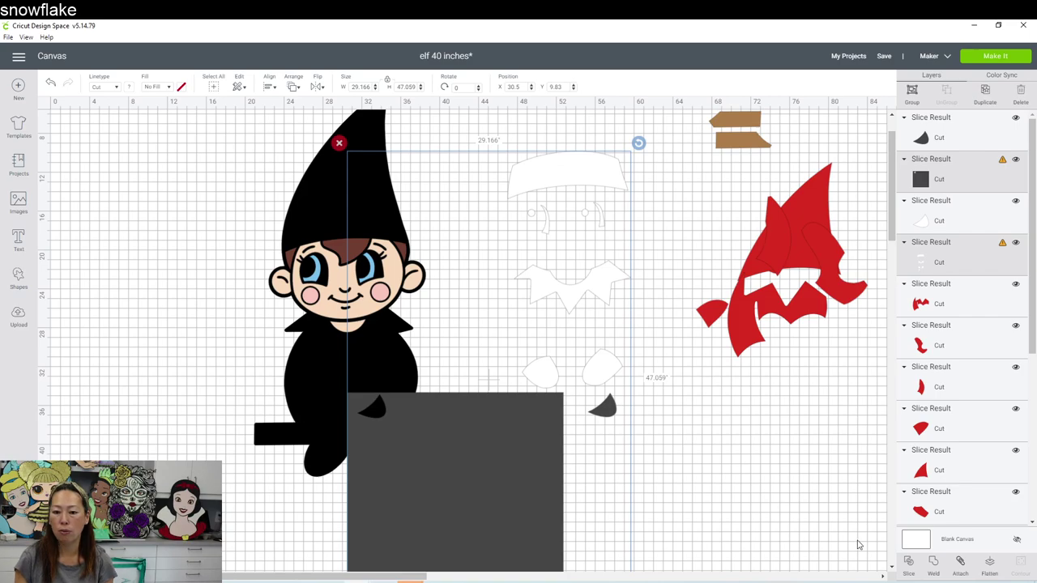
pyautogui.click(910, 567)
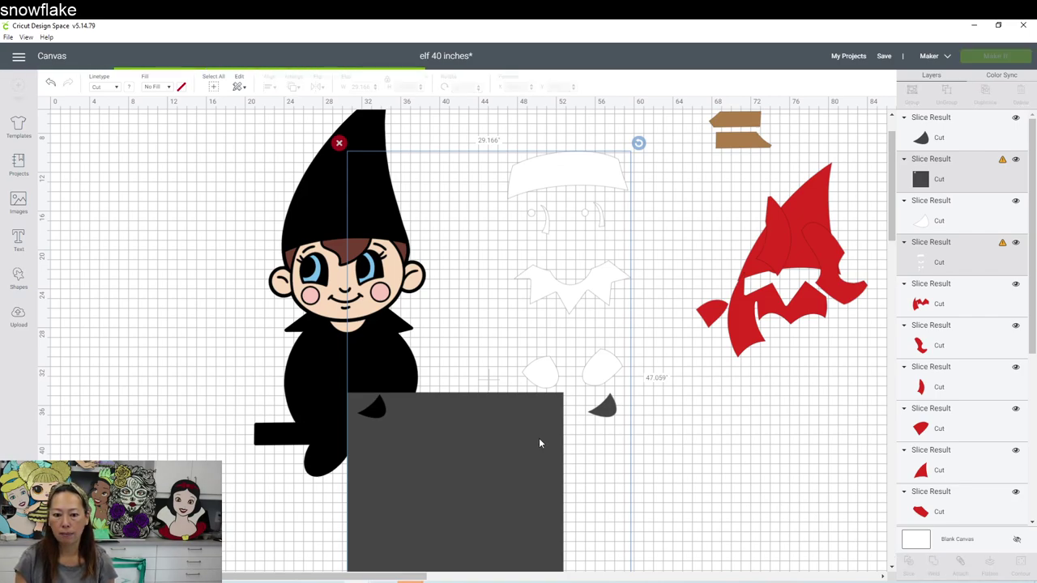
pyautogui.hotkey('ctrl', 'z')
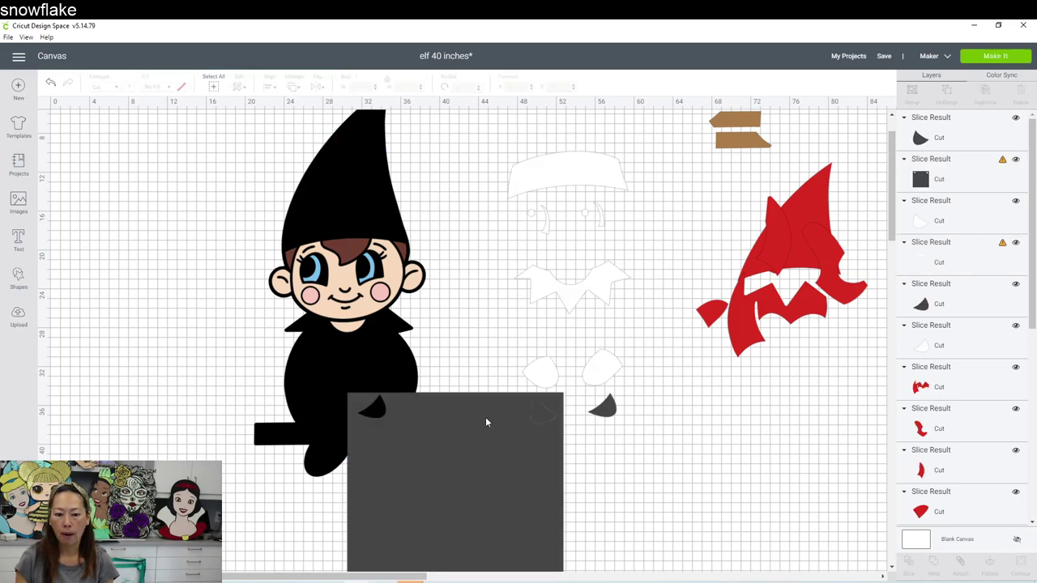
# Step: Move the square below the white pieces, and delete the two dark shoe-shaped slice leftovers
pyautogui.moveTo(496, 480); pyautogui.dragTo(689, 577)
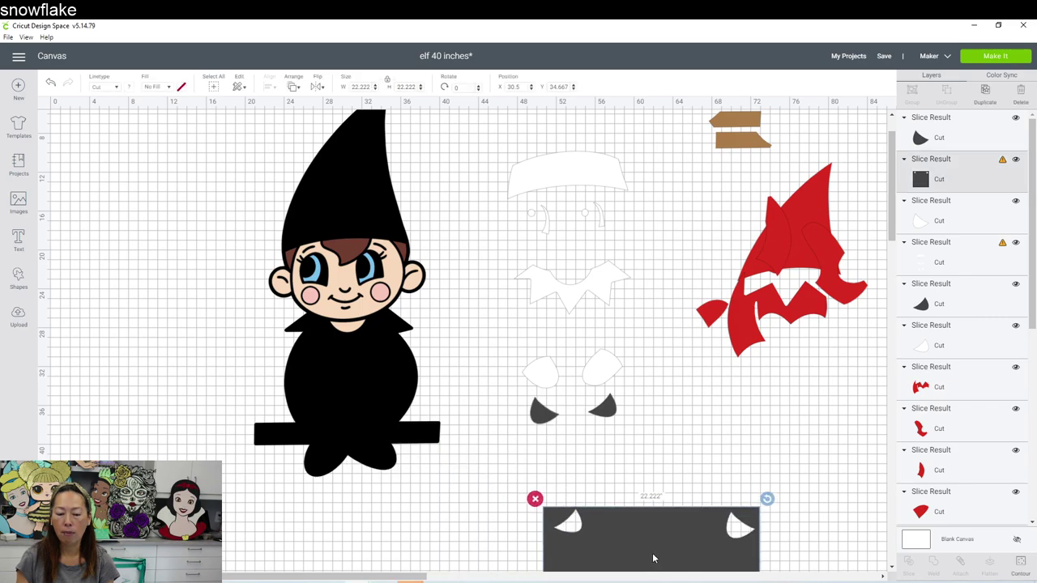
pyautogui.moveTo(606, 414); pyautogui.dragTo(622, 476)
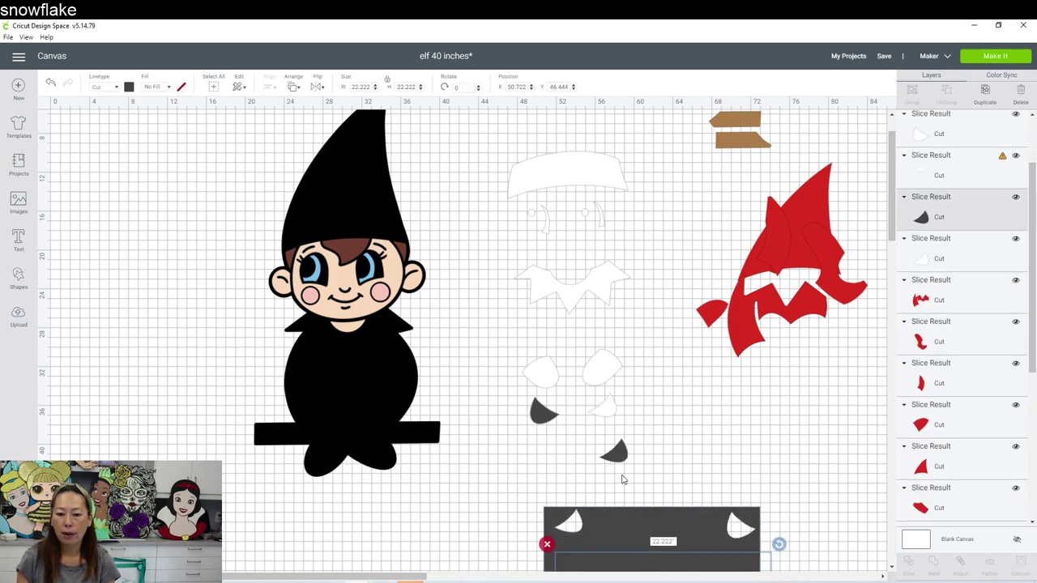
pyautogui.moveTo(543, 417); pyautogui.dragTo(622, 469)
pyautogui.click(724, 475)
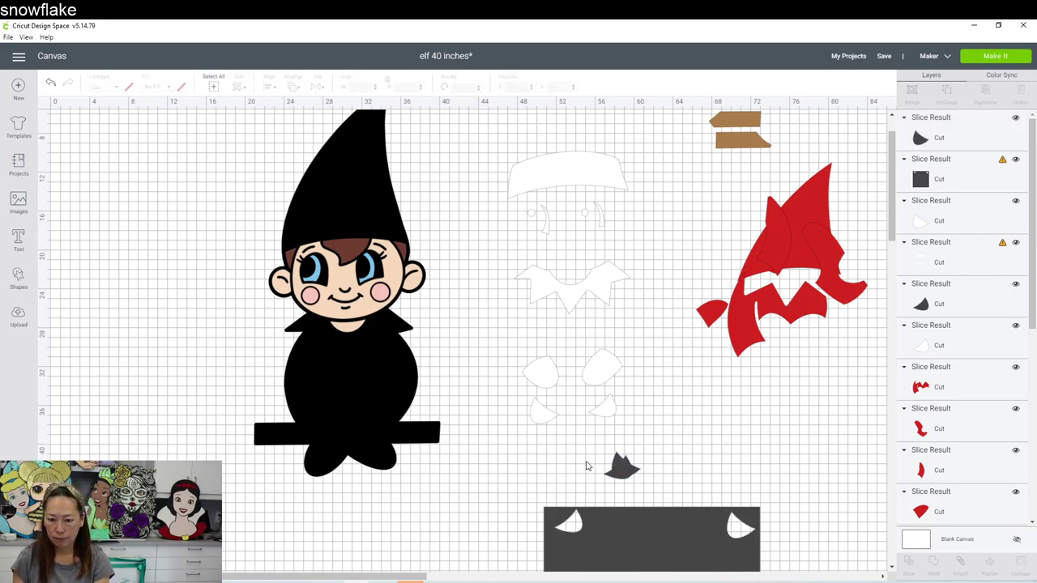
pyautogui.moveTo(585, 467); pyautogui.dragTo(675, 491)
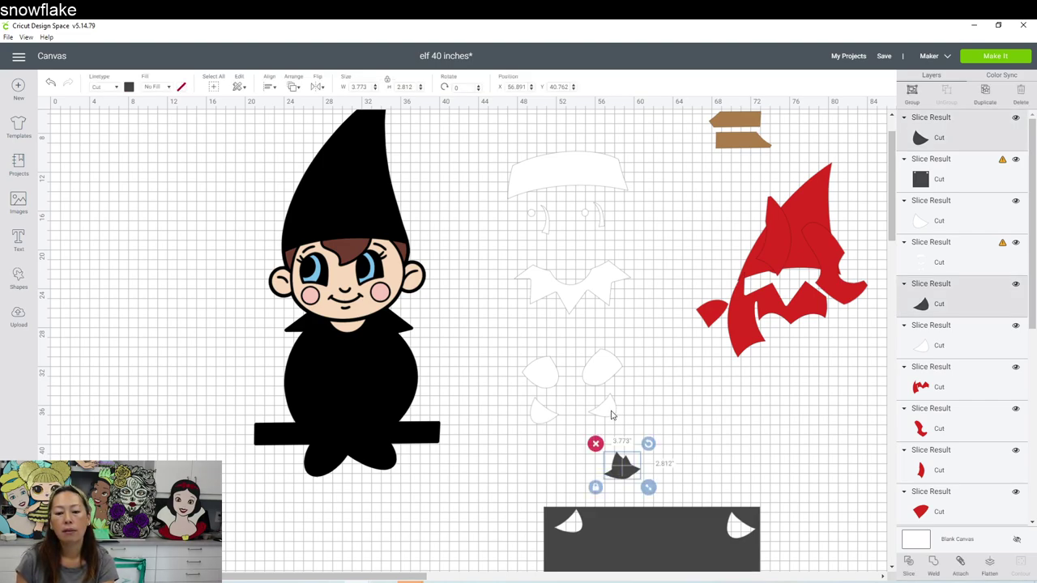
pyautogui.press('Delete')
# Step: Move both white shoe pieces together below the red pieces, at about X 72.0, Y 33.6
pyautogui.click(612, 415)
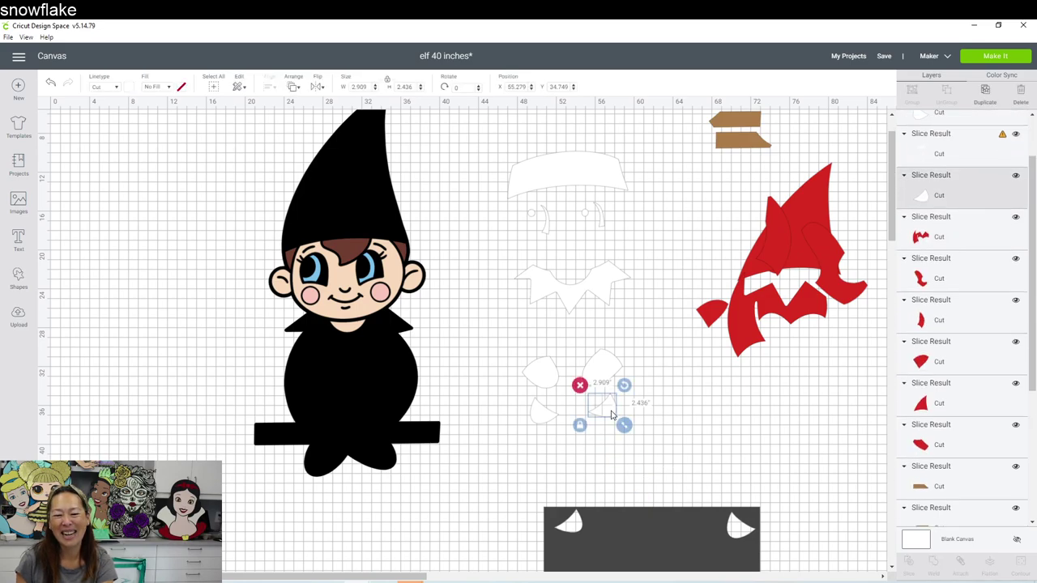
pyautogui.moveTo(611, 415); pyautogui.dragTo(764, 406)
pyautogui.moveTo(544, 420); pyautogui.dragTo(784, 407)
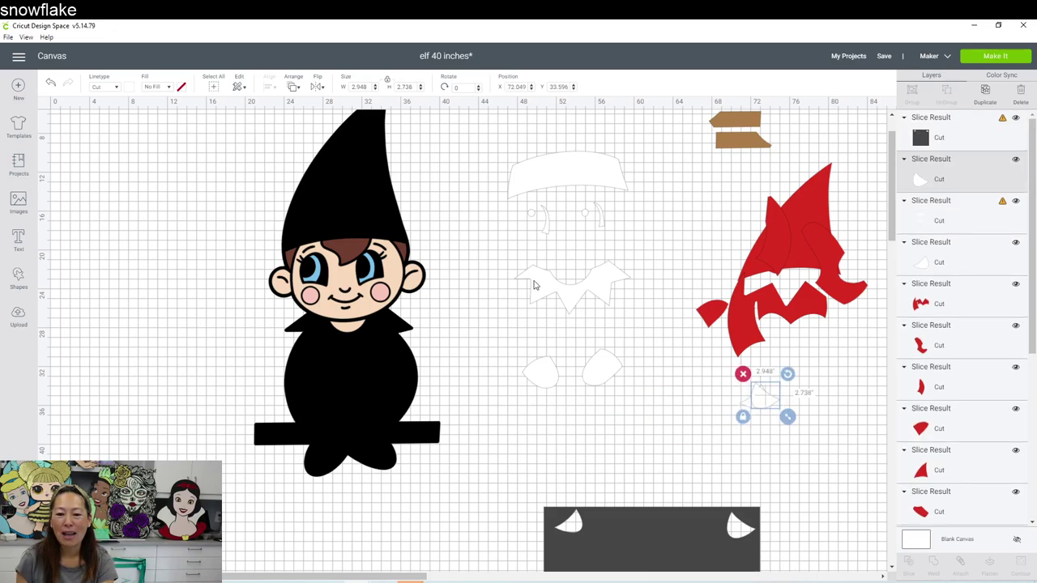
# Step: Position the square at about X 42.6, Y 20.8 so it overlaps only the hat brim of the white layer, and slice the two
pyautogui.moveTo(658, 544); pyautogui.dragTo(565, 271)
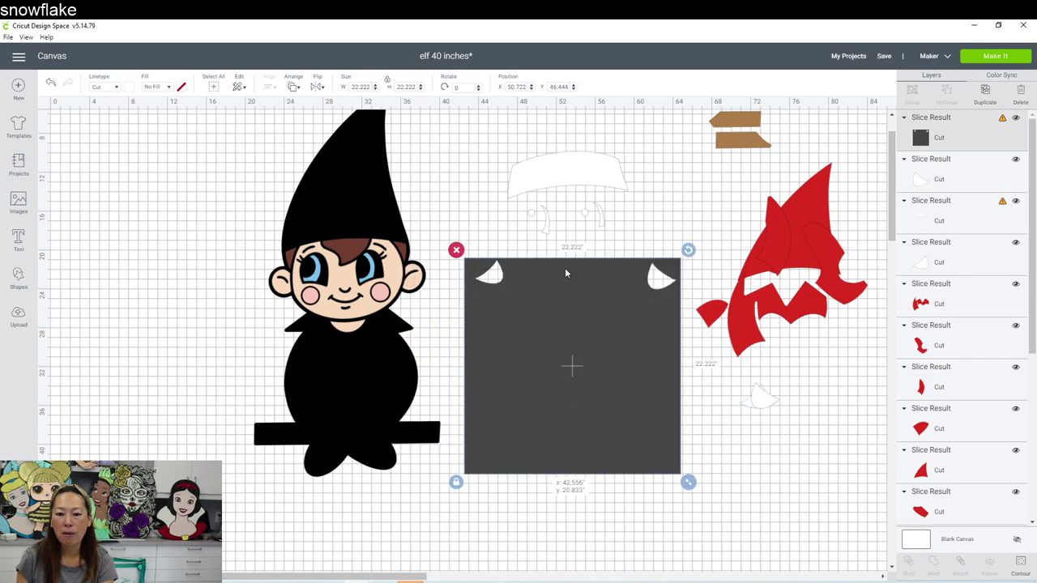
pyautogui.moveTo(567, 194); pyautogui.dragTo(580, 460)
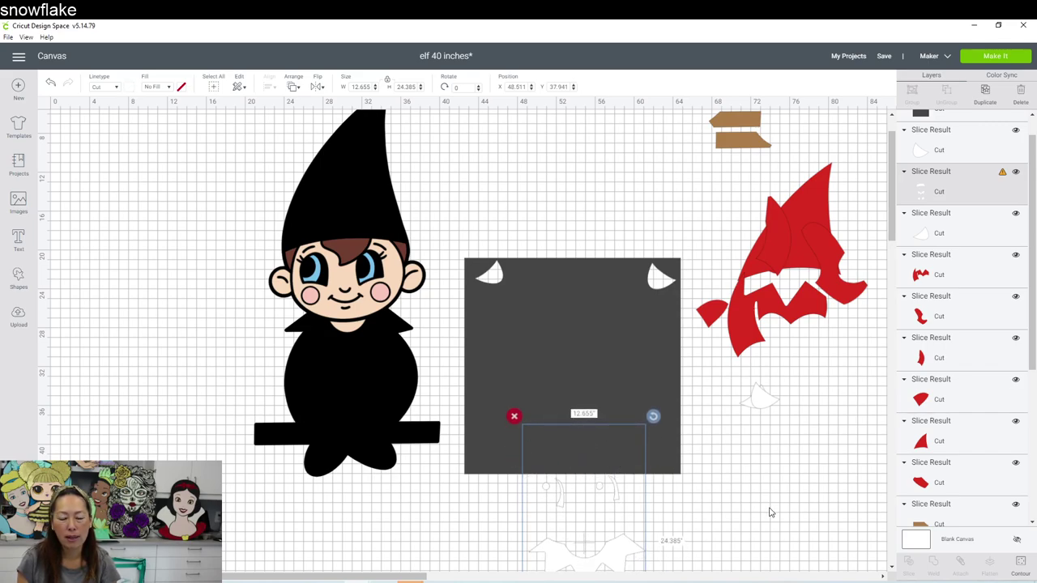
pyautogui.click(722, 515)
pyautogui.moveTo(722, 516); pyautogui.dragTo(550, 460)
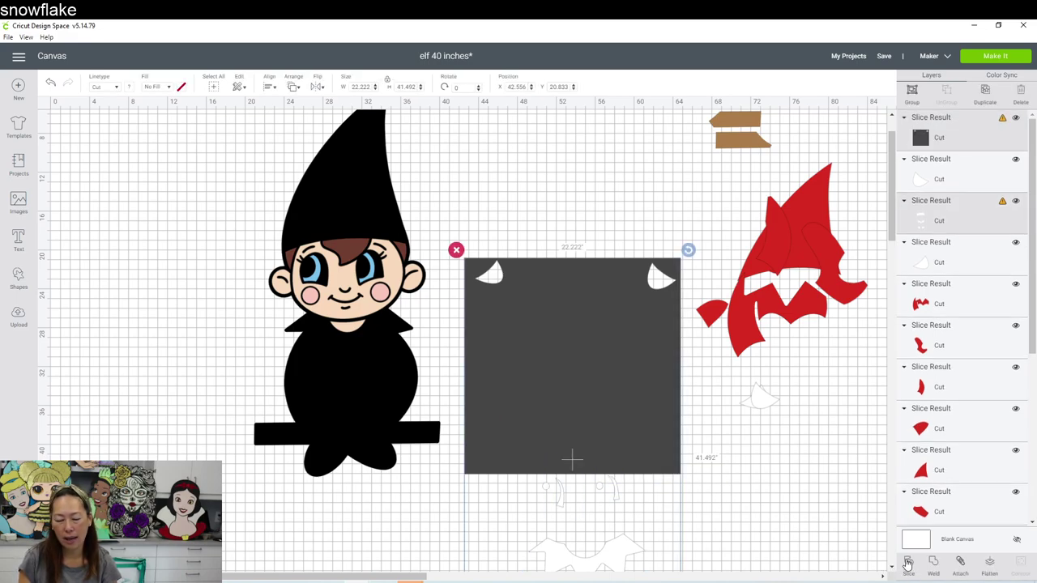
pyautogui.click(908, 564)
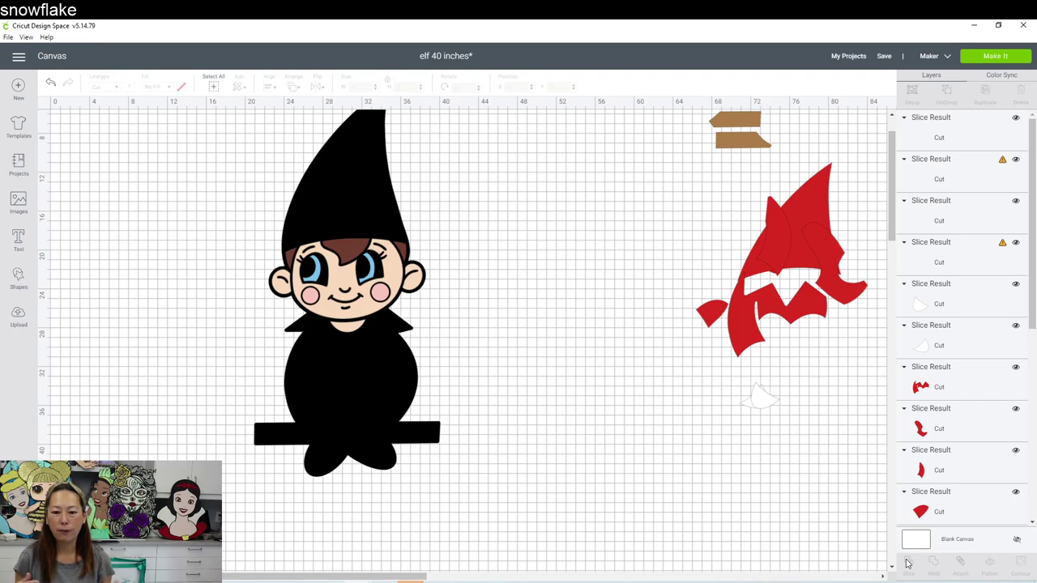
# Step: Delete the dark brim-shaped slice leftover, and move the square onto the elf's body at about X 18.4, Y 23.7
pyautogui.moveTo(529, 428); pyautogui.dragTo(717, 454)
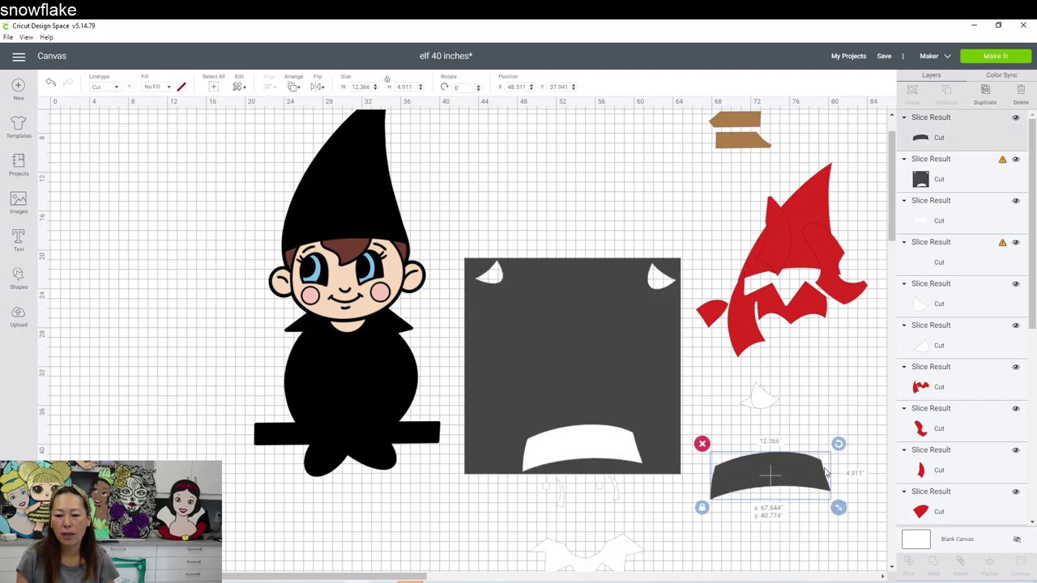
pyautogui.click(702, 444)
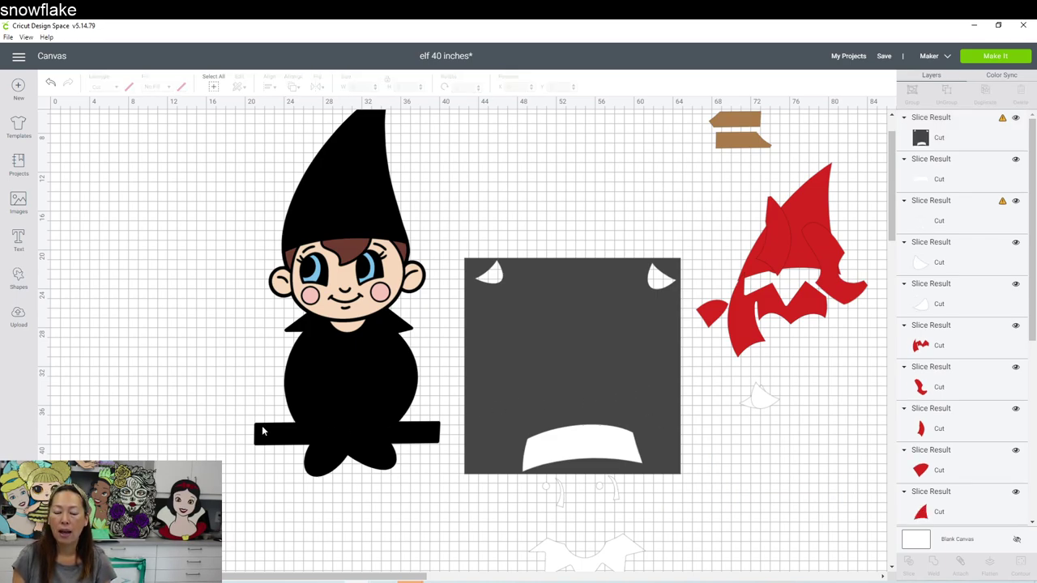
pyautogui.click(637, 341)
pyautogui.moveTo(559, 363); pyautogui.dragTo(276, 391)
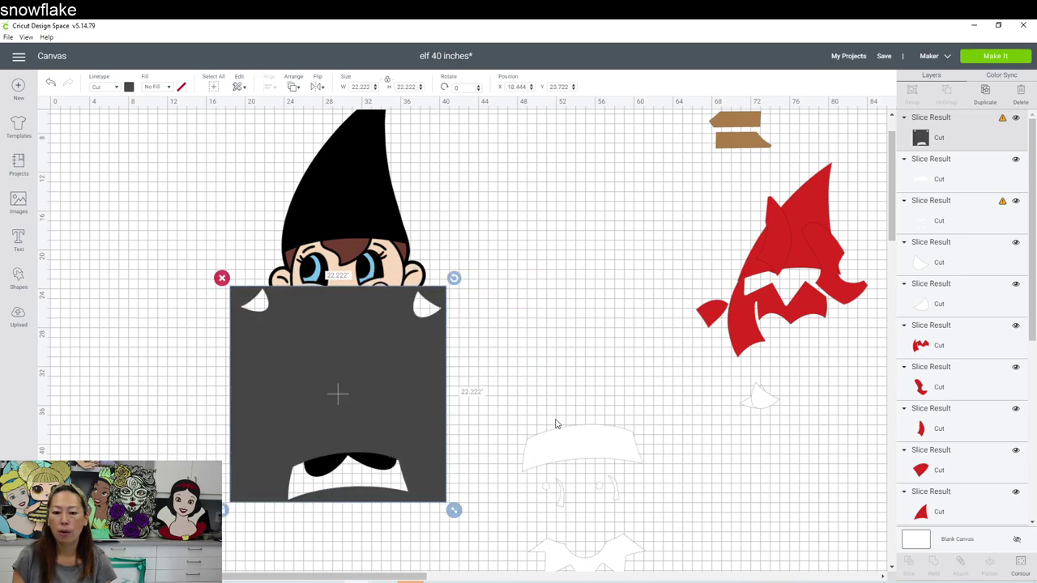
# Step: Rotate the separated white hat brim to about 44.27° and place it beside the red hat at about X 58.0, Y 11.0
pyautogui.click(595, 452)
pyautogui.moveTo(595, 453); pyautogui.dragTo(641, 319)
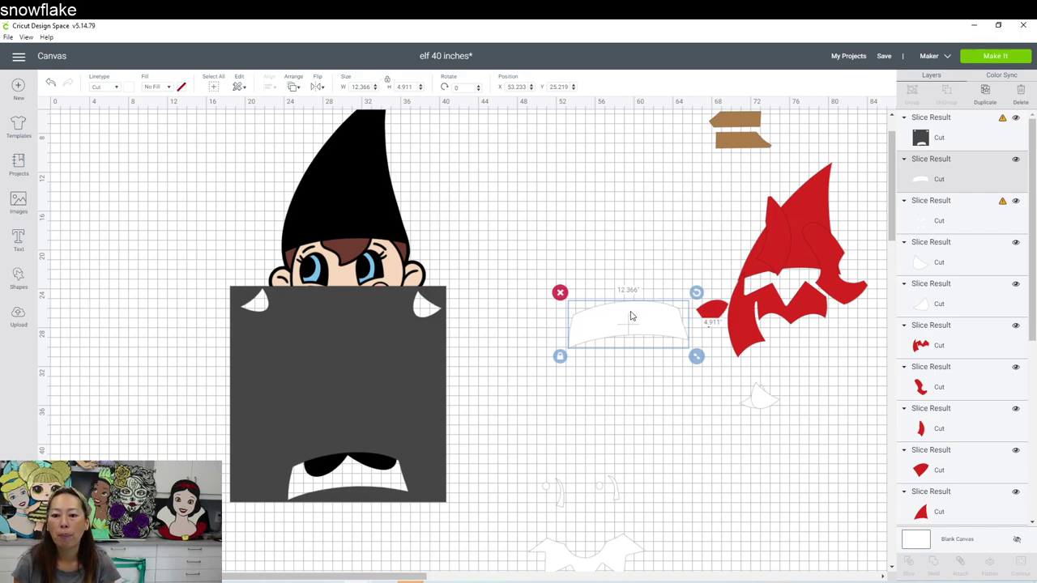
pyautogui.moveTo(616, 318); pyautogui.dragTo(560, 236)
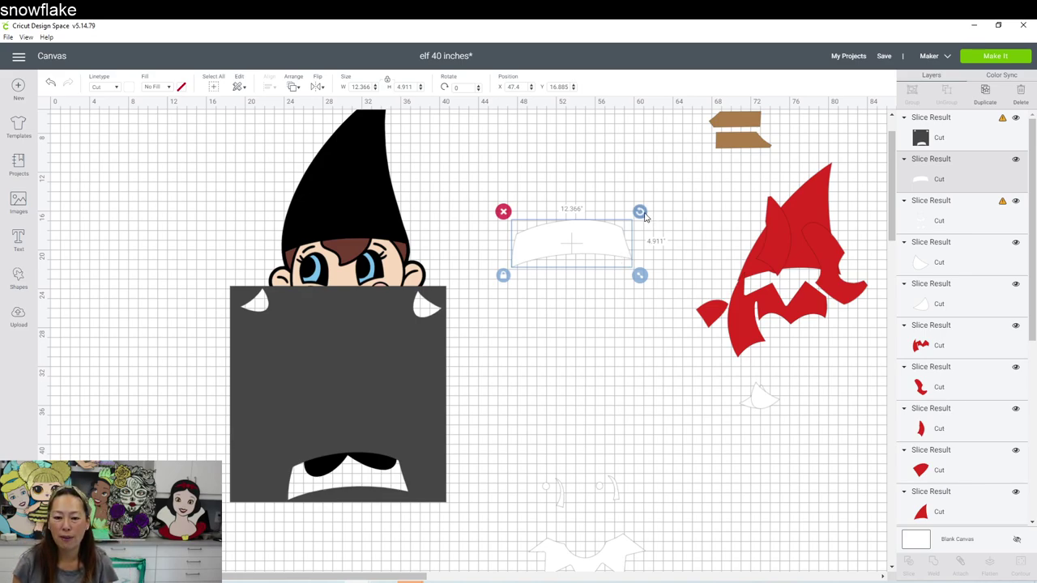
pyautogui.moveTo(644, 215); pyautogui.dragTo(640, 269)
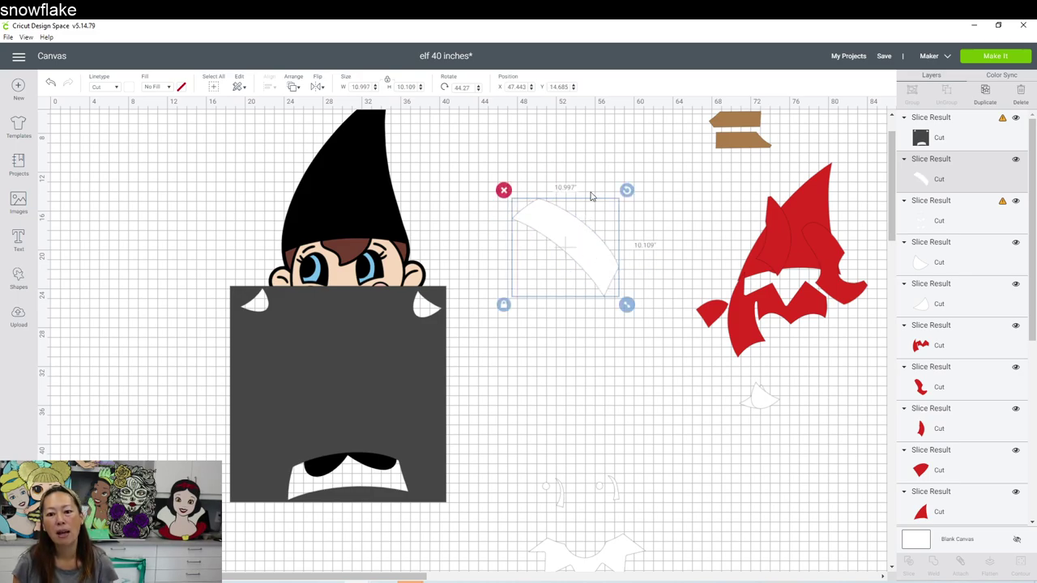
pyautogui.moveTo(588, 259); pyautogui.dragTo(691, 224)
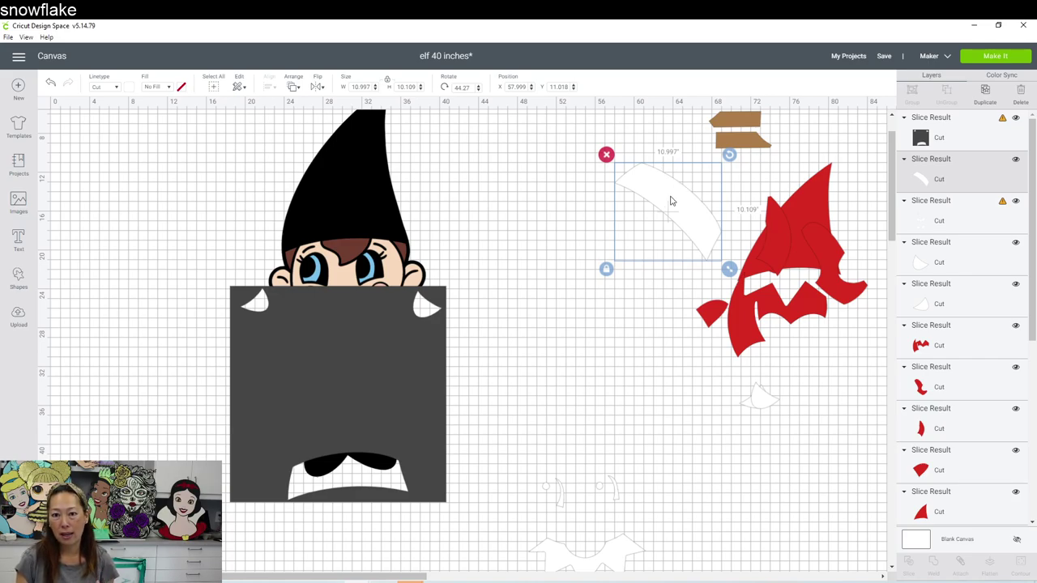
# Step: Move the remaining white layer to about X 46.2, Y 30.3, and slice it with the square covering only the left eye pieces
pyautogui.click(562, 496)
pyautogui.moveTo(534, 363); pyautogui.dragTo(540, 371)
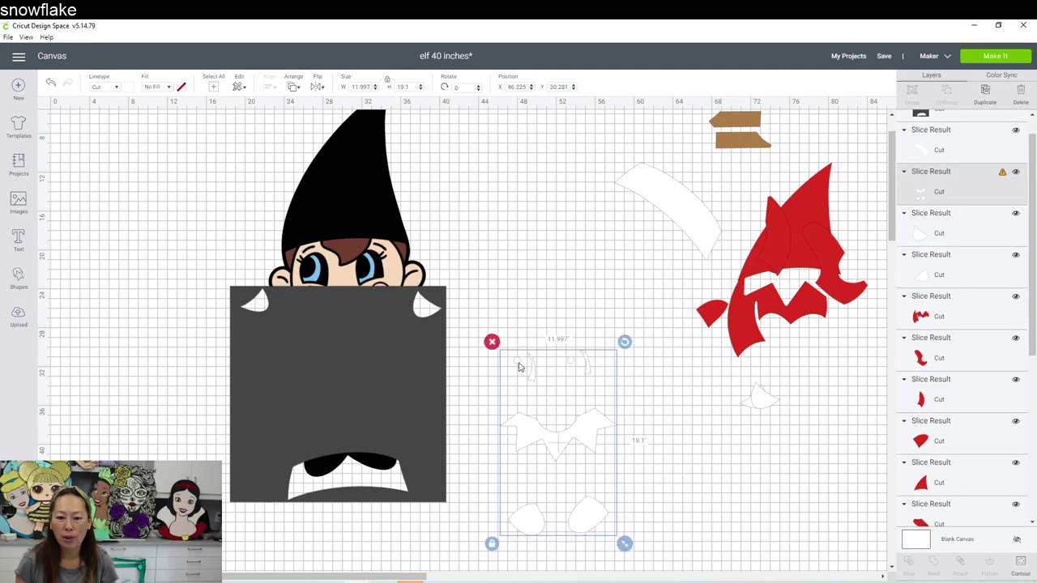
pyautogui.moveTo(432, 363); pyautogui.dragTo(524, 270)
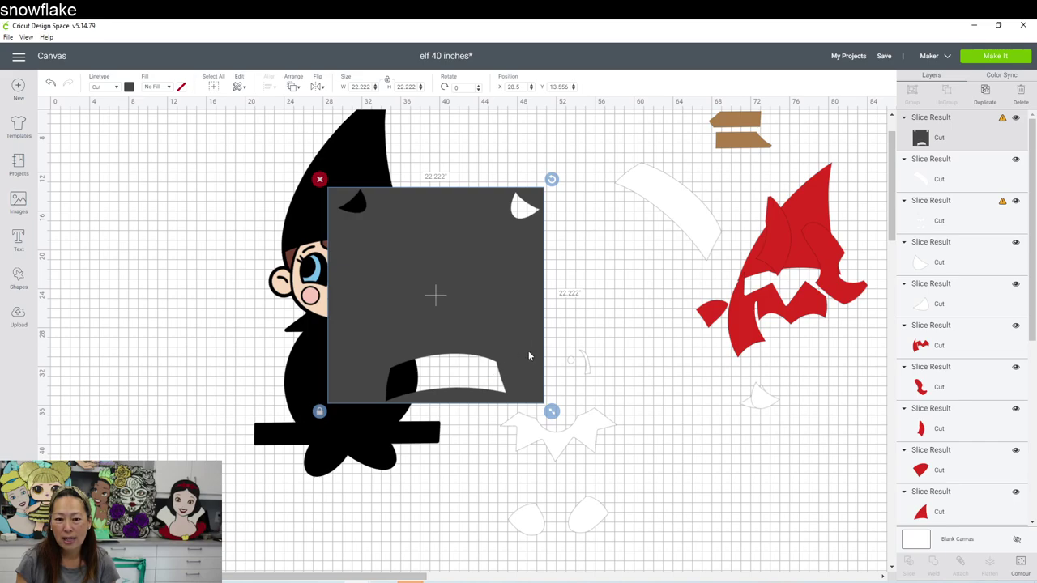
pyautogui.moveTo(568, 567); pyautogui.dragTo(519, 369)
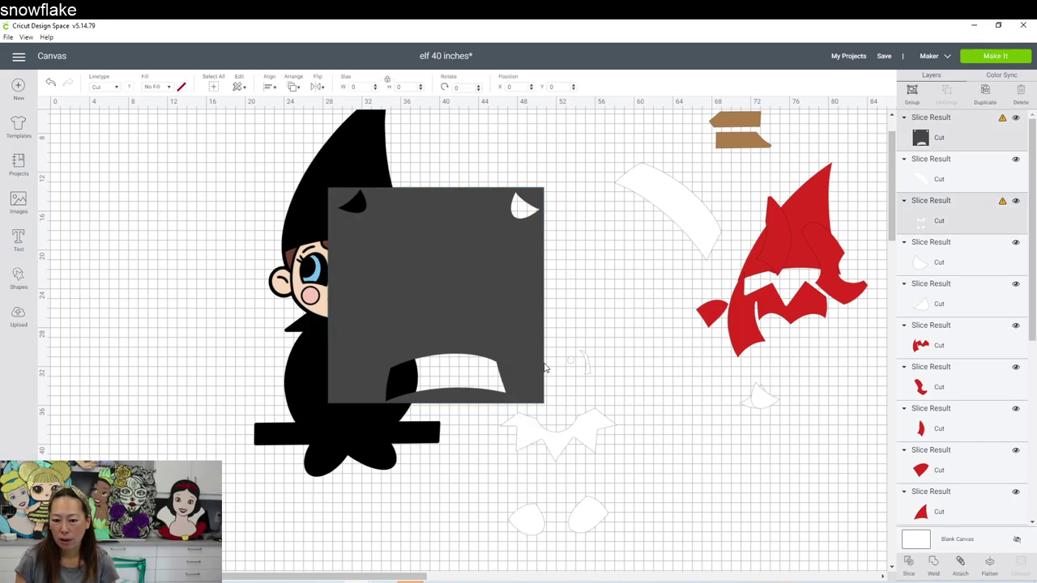
pyautogui.click(587, 412)
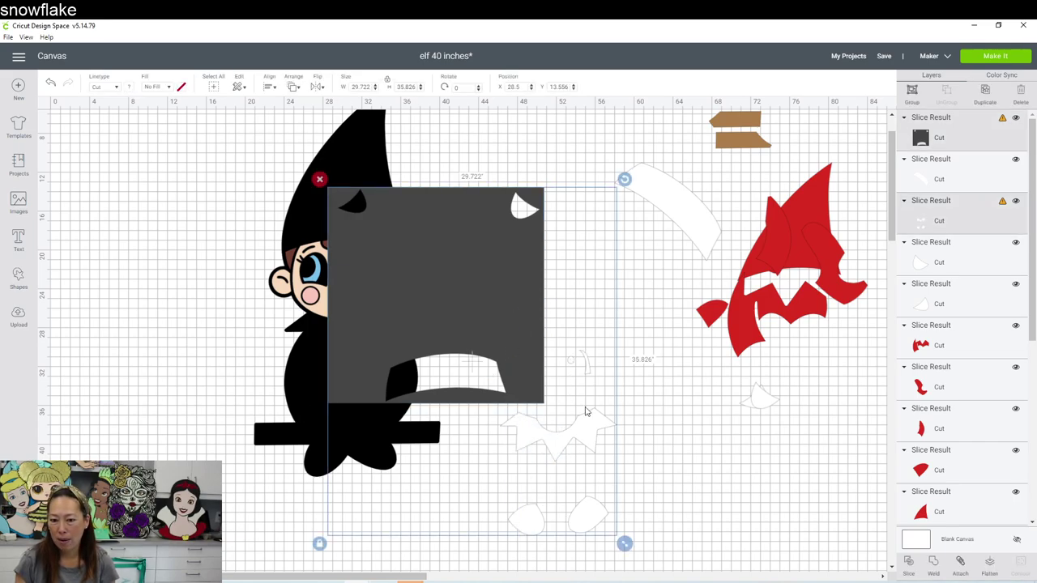
pyautogui.click(909, 562)
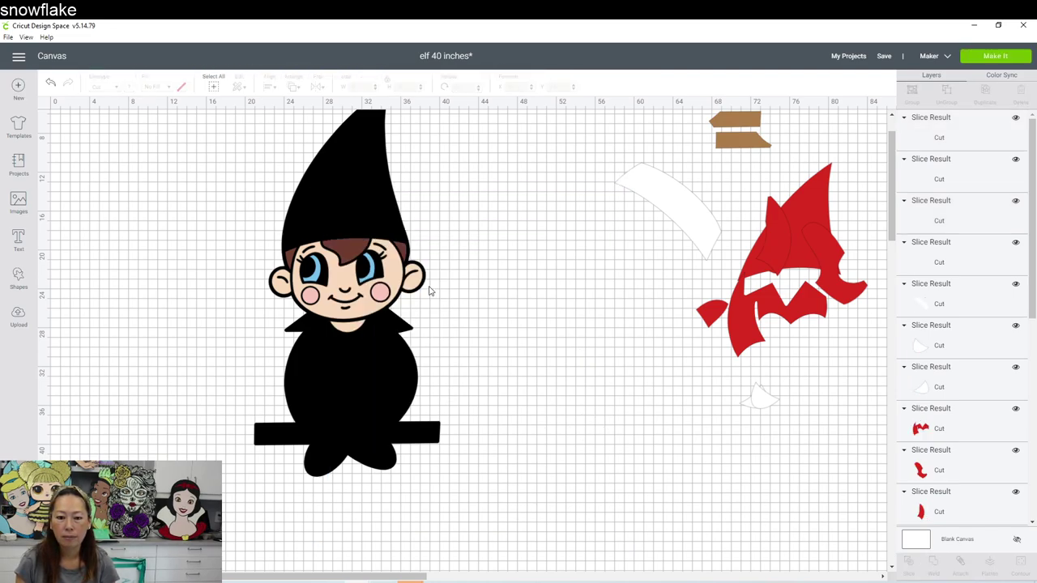
# Step: Move the square over only the right eye pieces of the white layer and slice the two
pyautogui.moveTo(397, 314); pyautogui.dragTo(656, 295)
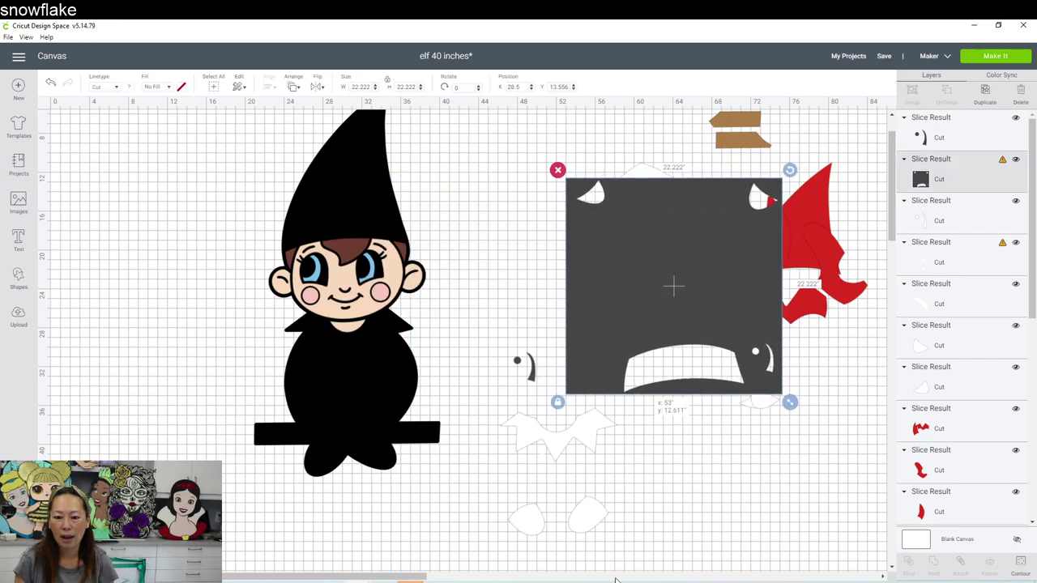
pyautogui.moveTo(616, 563); pyautogui.dragTo(580, 364)
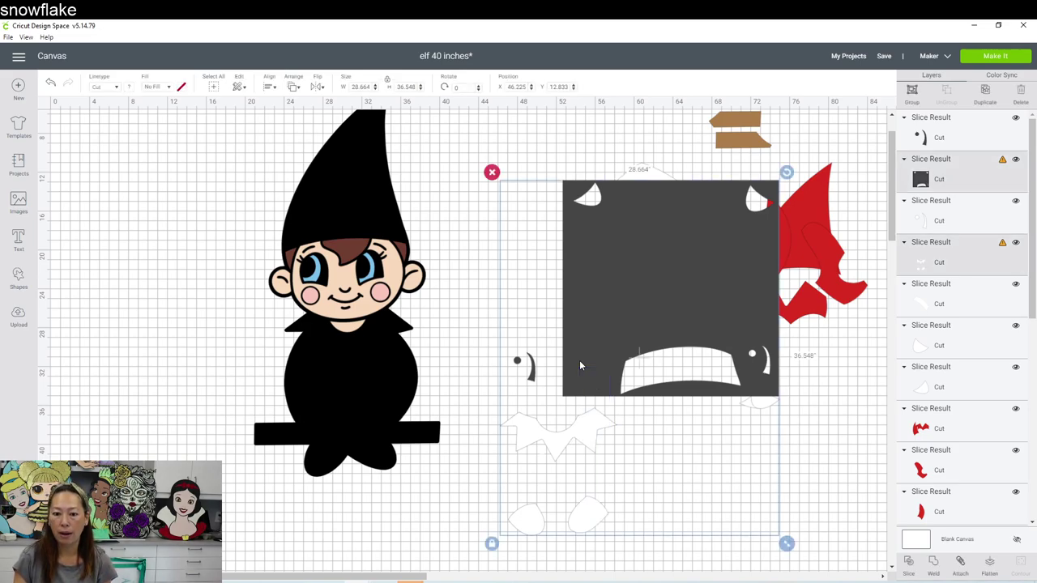
pyautogui.click(908, 563)
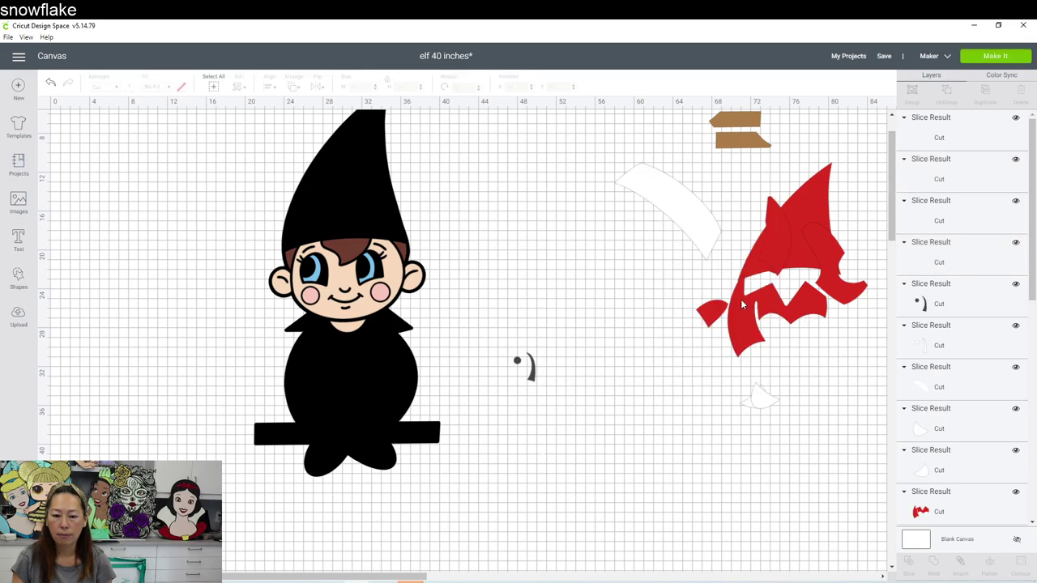
# Step: Move the square over the two rounded white pieces below the collar, at about X 40.6, Y 43.8, and slice it with the white layer
pyautogui.moveTo(646, 284); pyautogui.dragTo(755, 507)
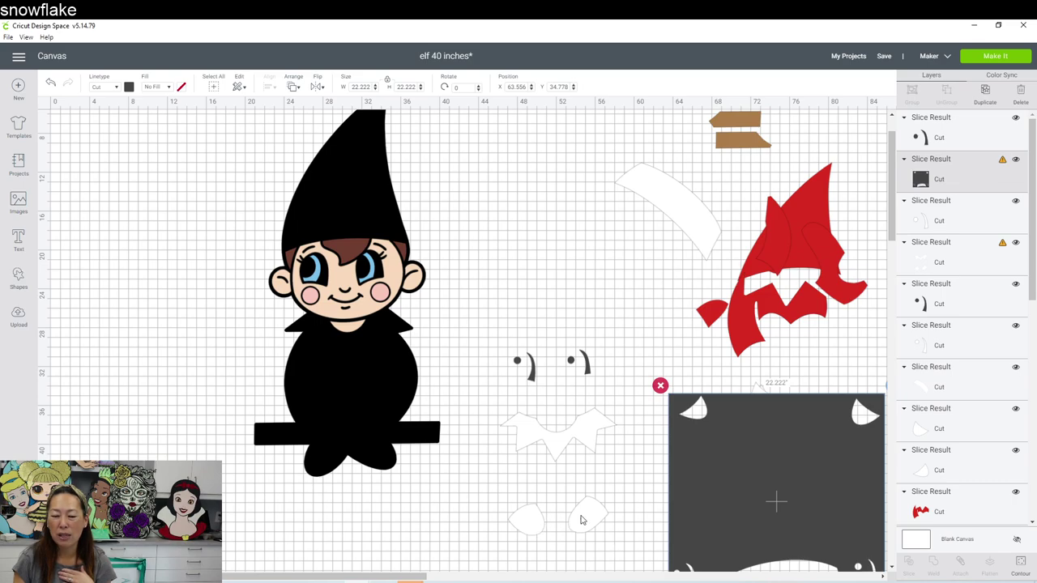
pyautogui.moveTo(814, 441); pyautogui.dragTo(585, 543)
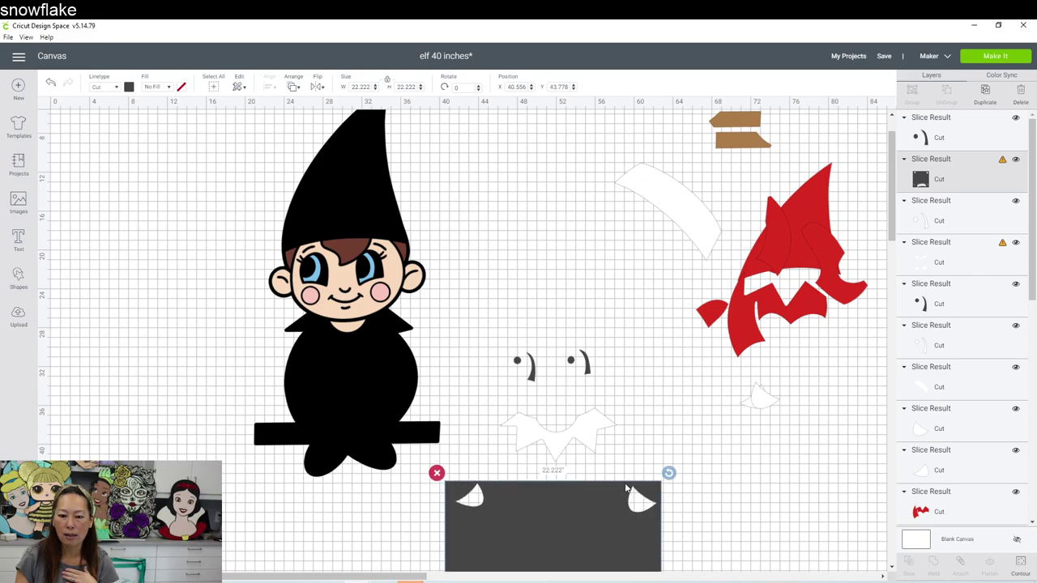
pyautogui.scroll(-3, 585, 519)
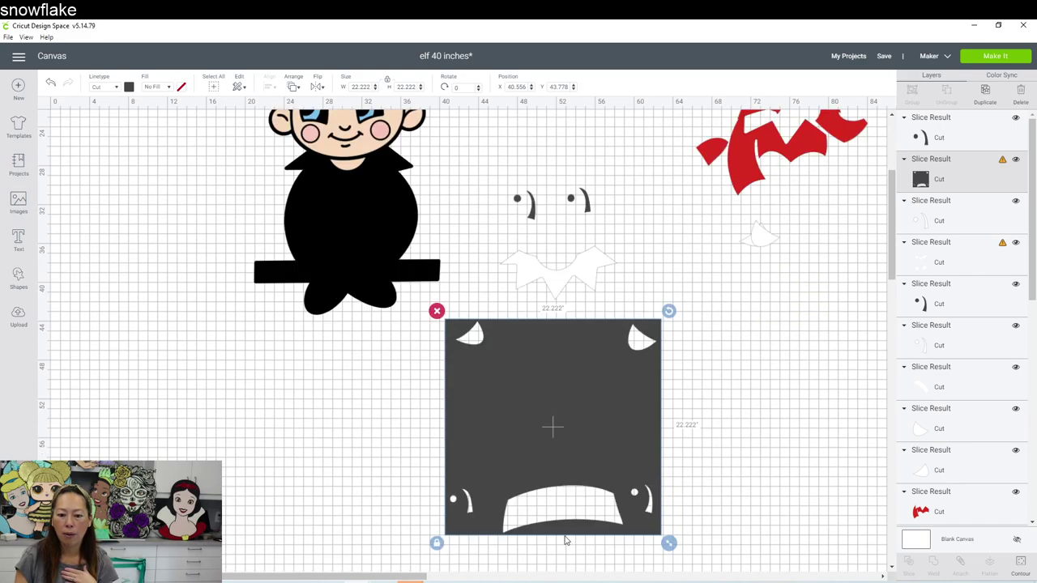
pyautogui.moveTo(557, 292); pyautogui.dragTo(549, 282)
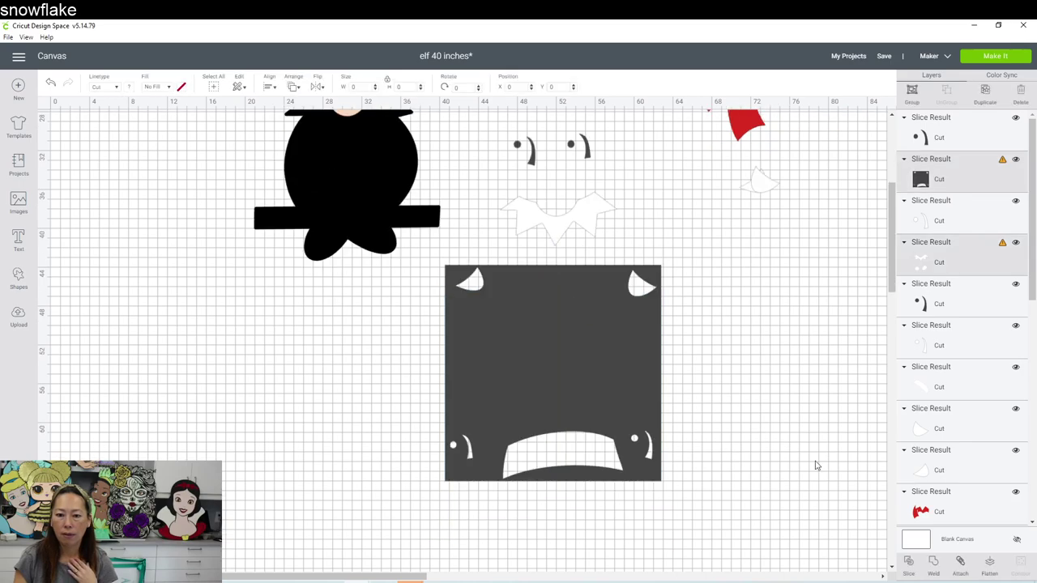
pyautogui.click(908, 561)
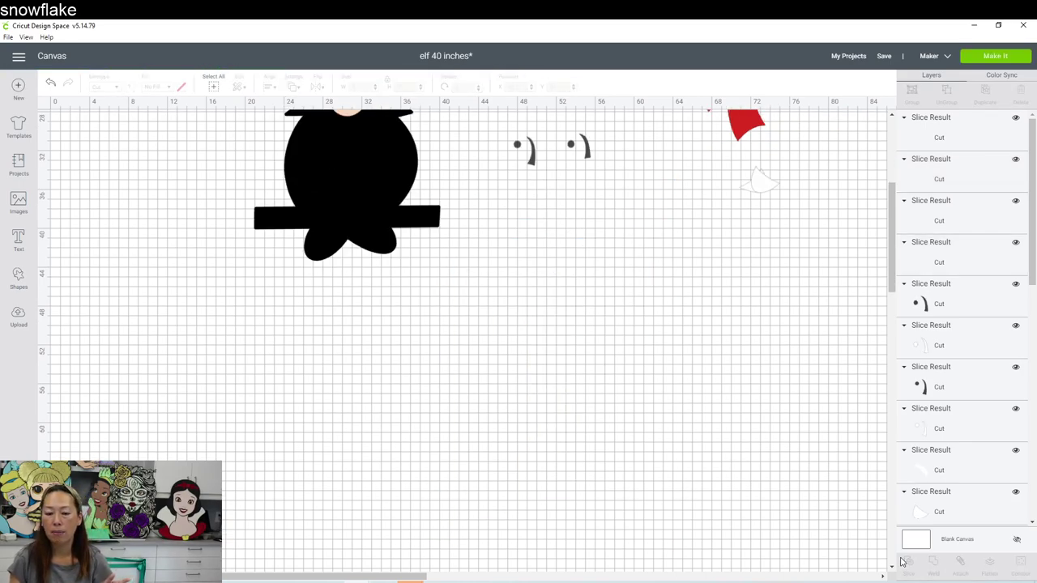
# Step: Delete the two dark rounded slice leftovers and the cut-out square
pyautogui.hotkey('ctrl', 'z')
pyautogui.moveTo(527, 304); pyautogui.dragTo(234, 382)
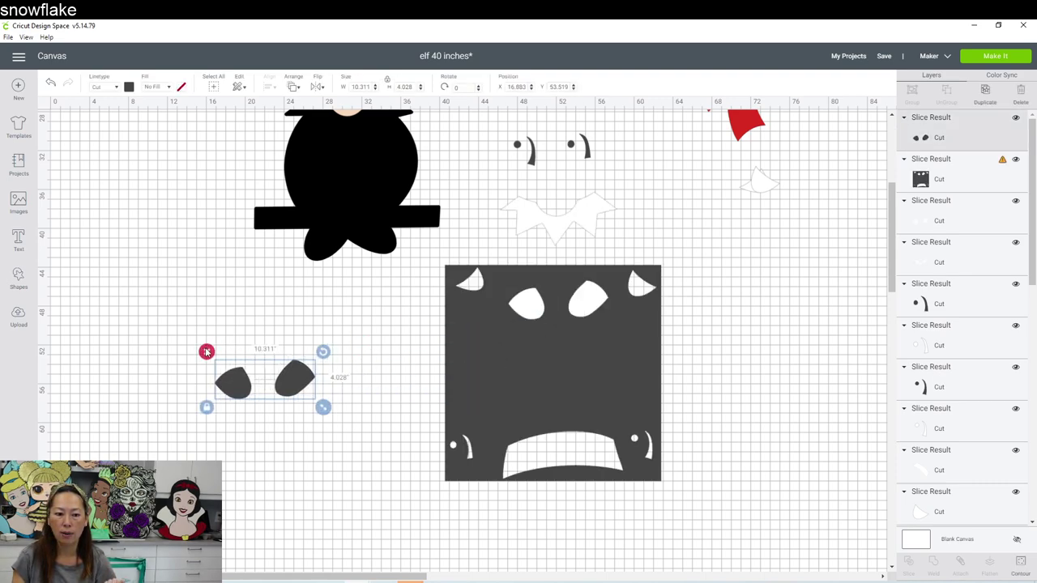
pyautogui.press('Delete')
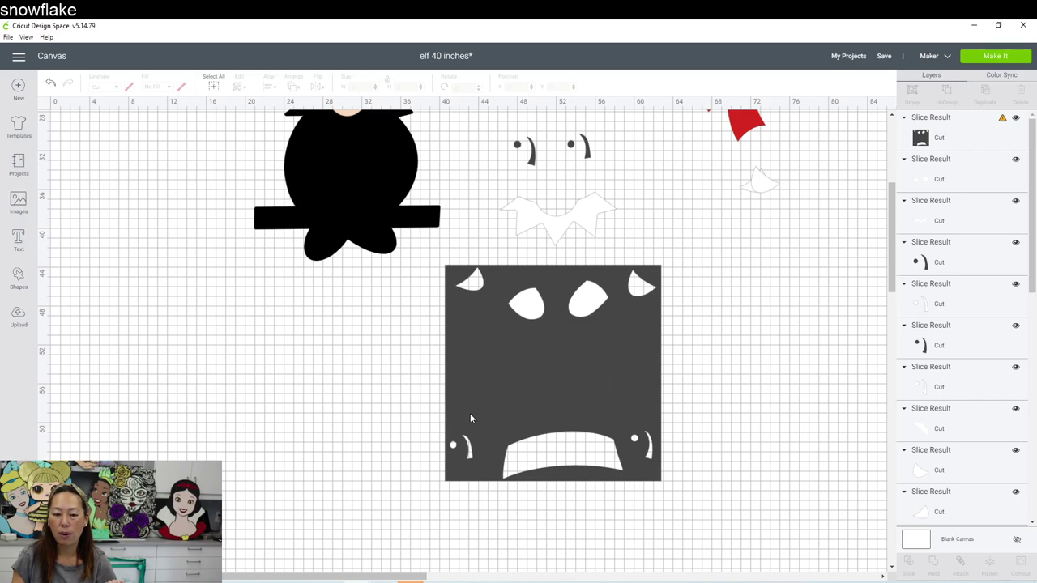
pyautogui.click(634, 351)
pyautogui.moveTo(454, 416); pyautogui.dragTo(366, 451)
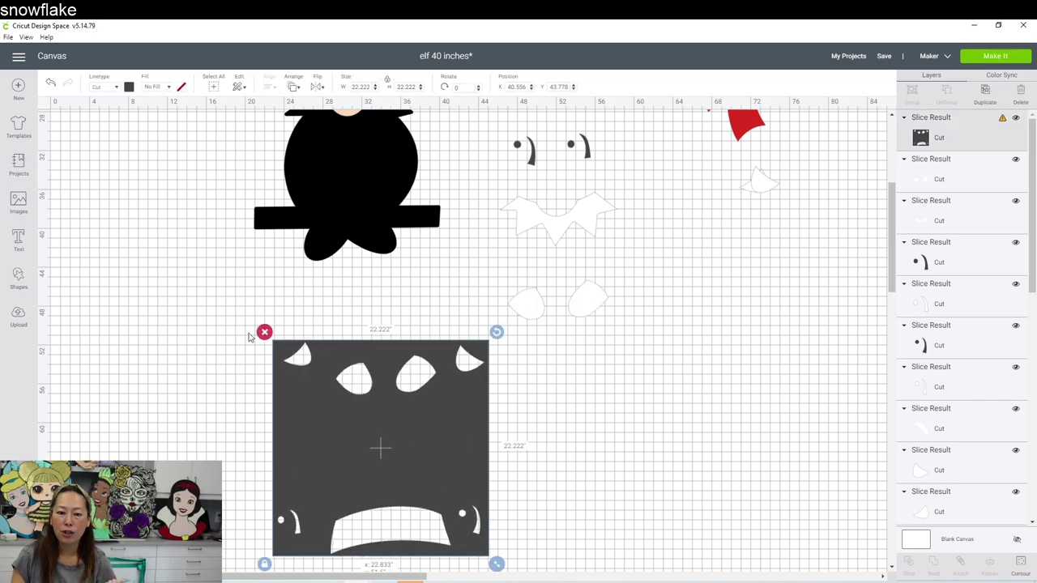
pyautogui.click(264, 331)
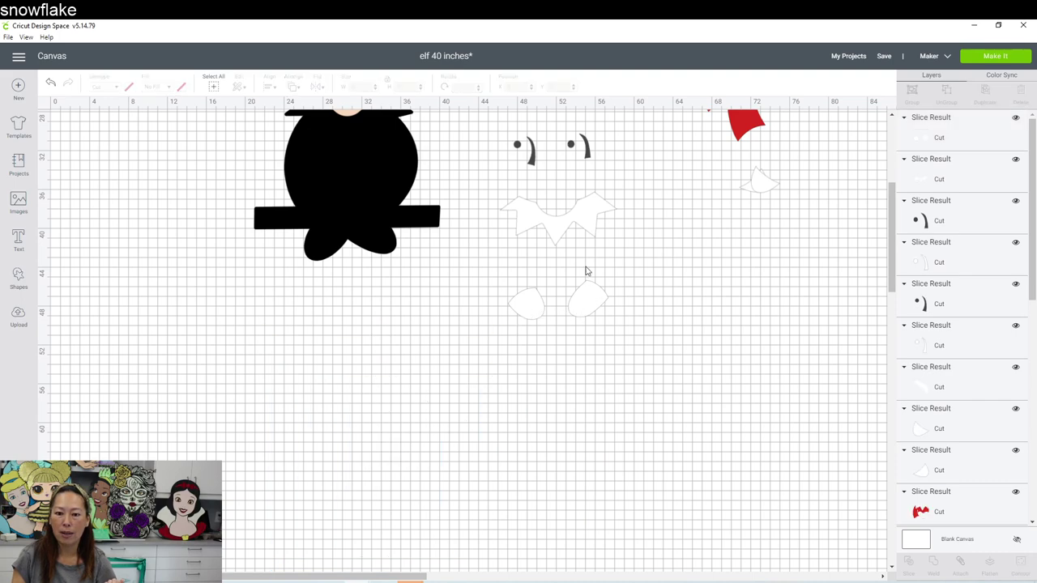
# Step: Rotate the white collar and place it at about X 65.1, Y 32.0 by the white shoe pieces, with the two rounded pieces on it
pyautogui.moveTo(598, 250); pyautogui.dragTo(677, 283)
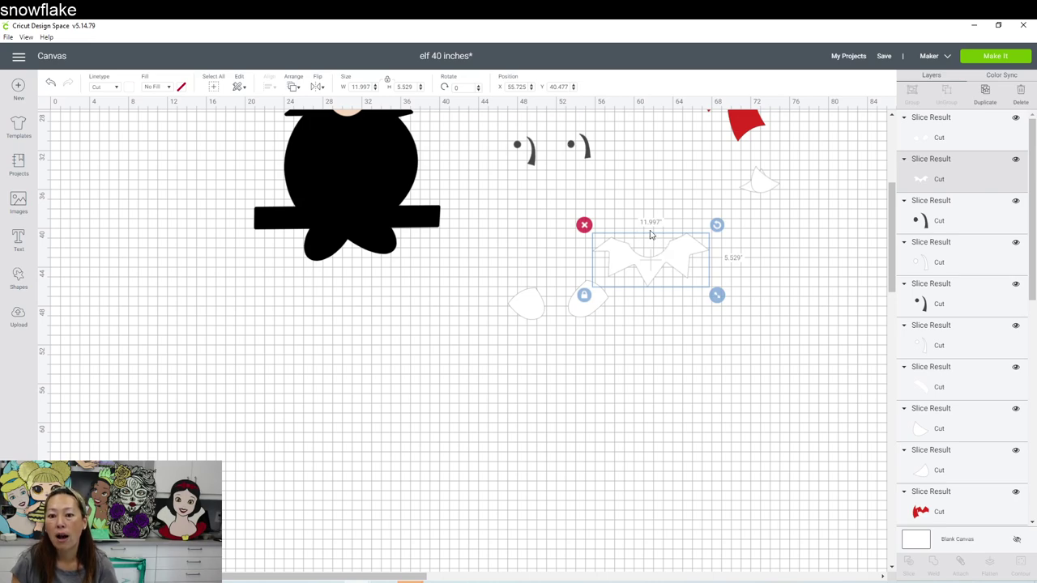
pyautogui.moveTo(717, 227); pyautogui.dragTo(738, 186)
pyautogui.click(579, 312)
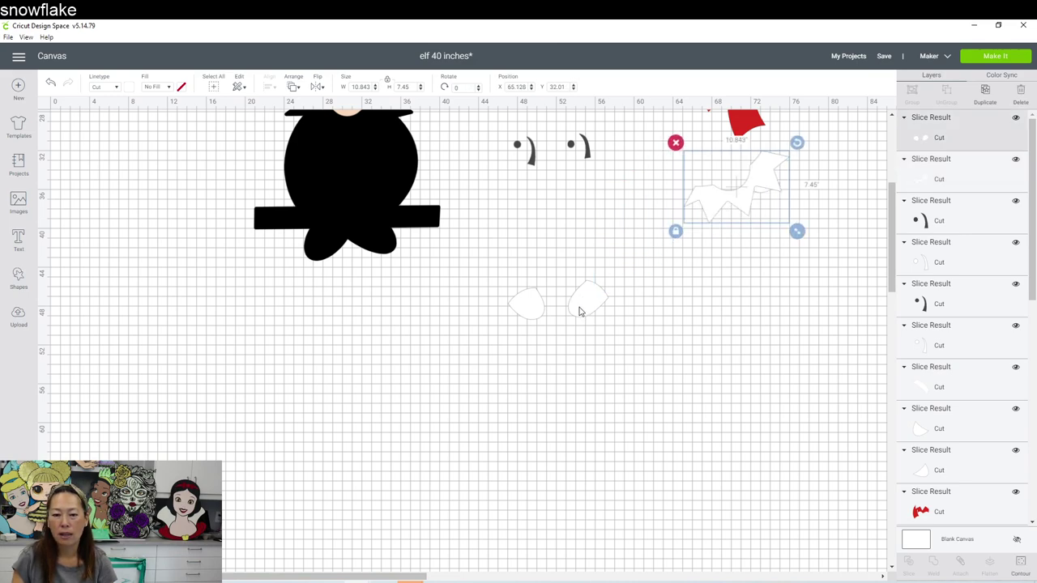
pyautogui.moveTo(579, 312); pyautogui.dragTo(744, 209)
# Step: Delete the dark slice leftovers covering the left and right white eye pieces
pyautogui.moveTo(587, 159); pyautogui.dragTo(542, 330)
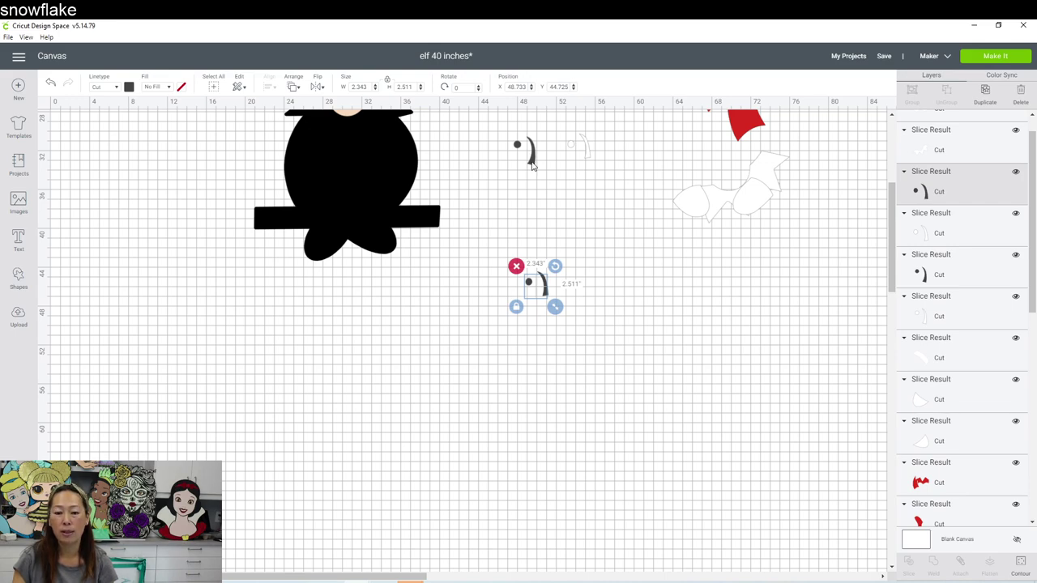
pyautogui.press('Delete')
pyautogui.hotkey('ctrl', 'z')
pyautogui.hotkey('ctrl', 'z')
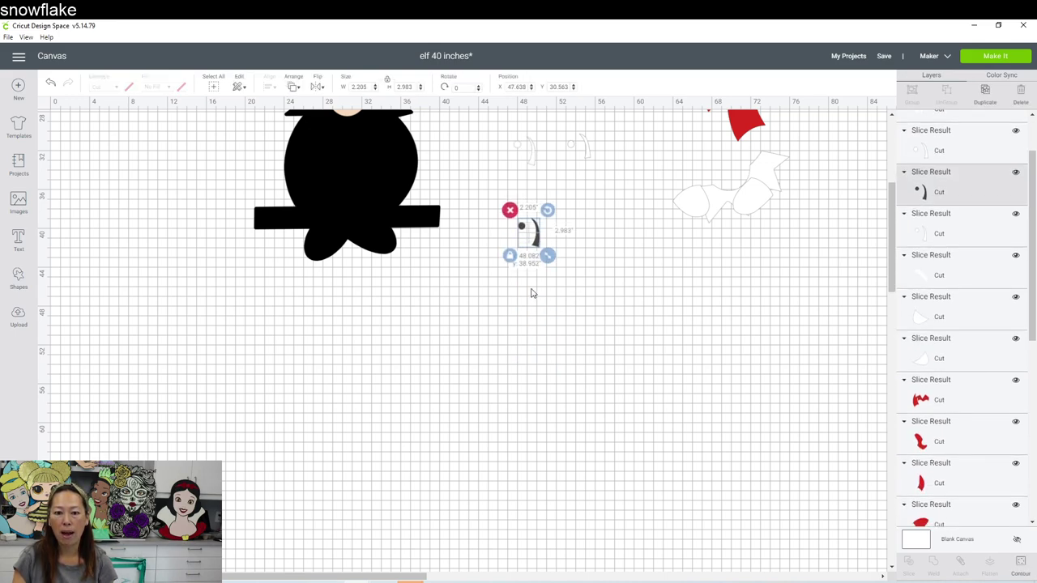
pyautogui.press('Delete')
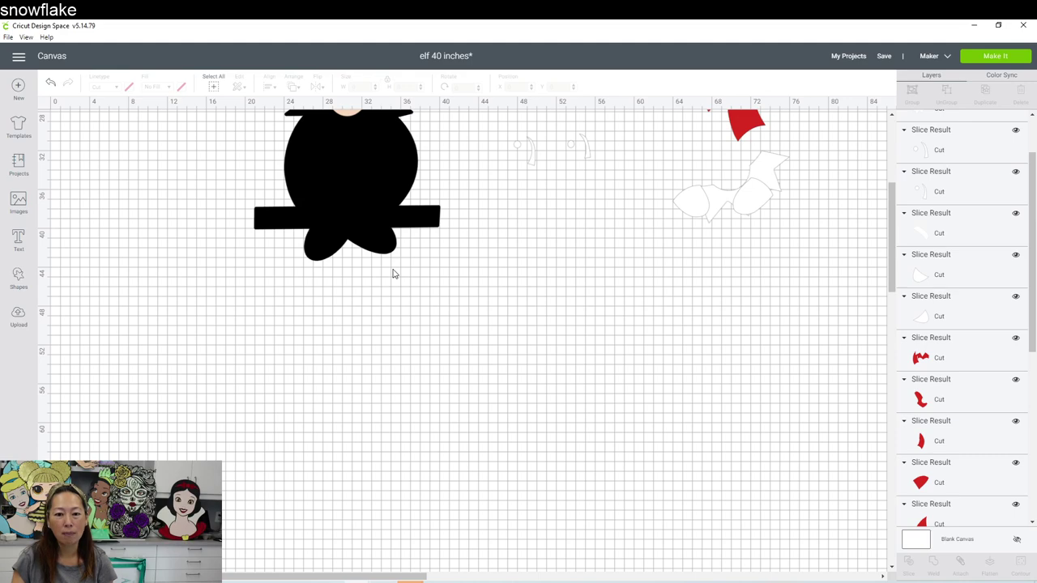
# Step: Move the blue iris pieces off the elf's face to the empty canvas at about X 46.4, Y 5.4
pyautogui.scroll(5, 394, 274)
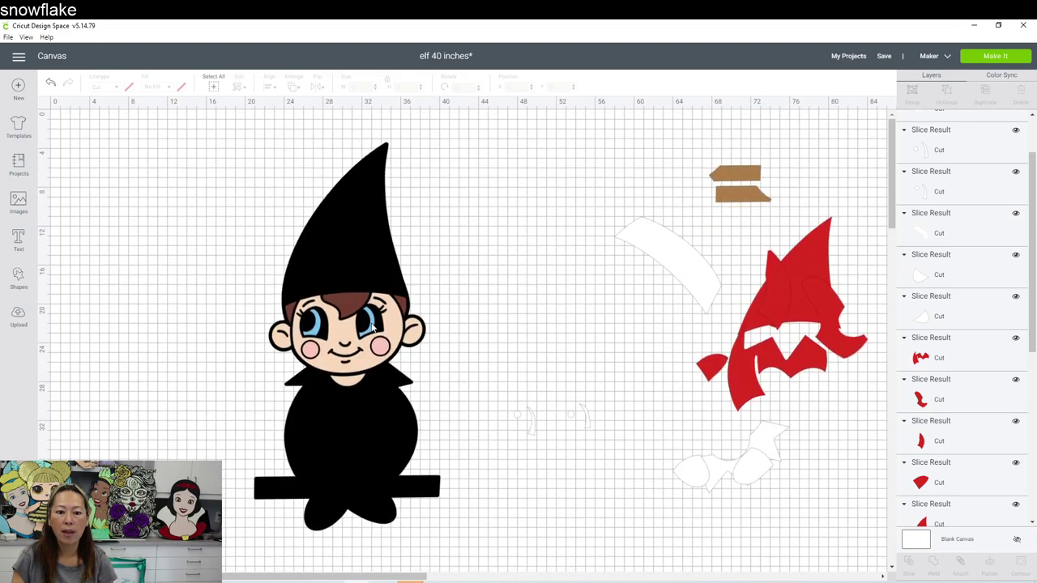
pyautogui.click(372, 326)
pyautogui.moveTo(372, 327); pyautogui.dragTo(569, 193)
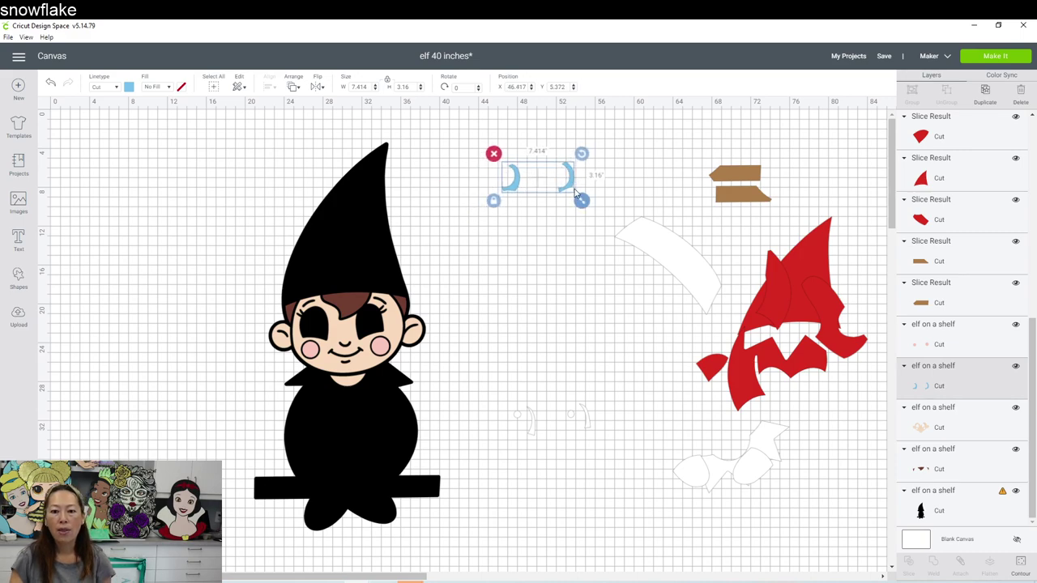
# Step: Duplicate the blue irises, hide the left iris contour in the copy, and place the copy at about X 52.7, Y 12.0
pyautogui.click(987, 96)
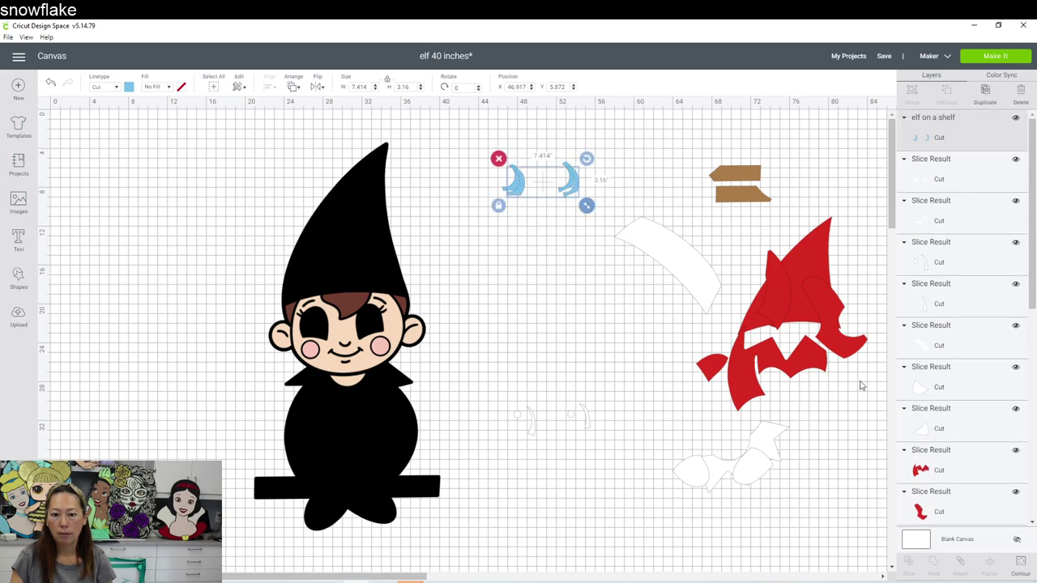
pyautogui.click(1025, 568)
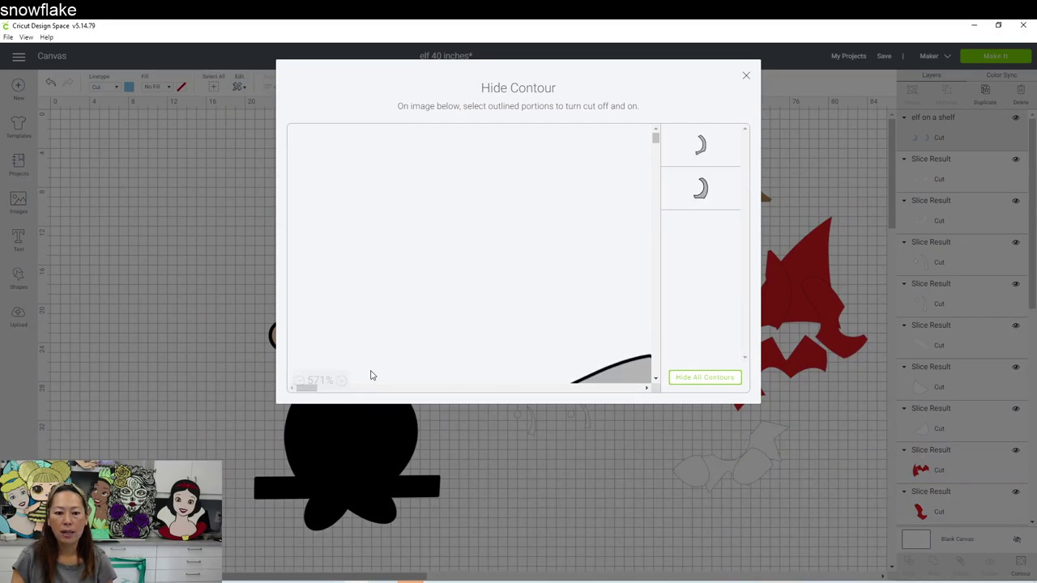
pyautogui.click(319, 381)
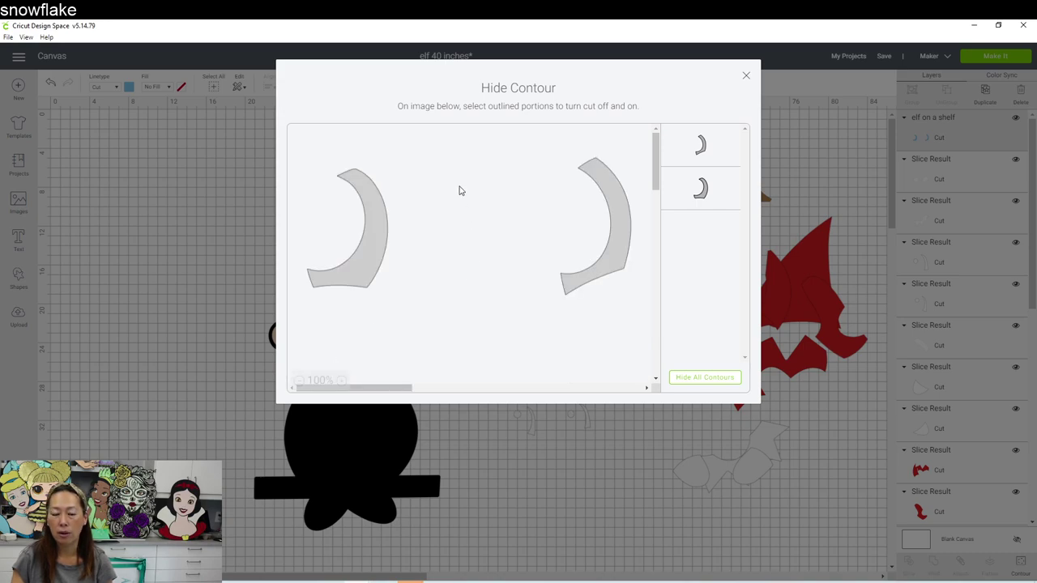
pyautogui.click(364, 255)
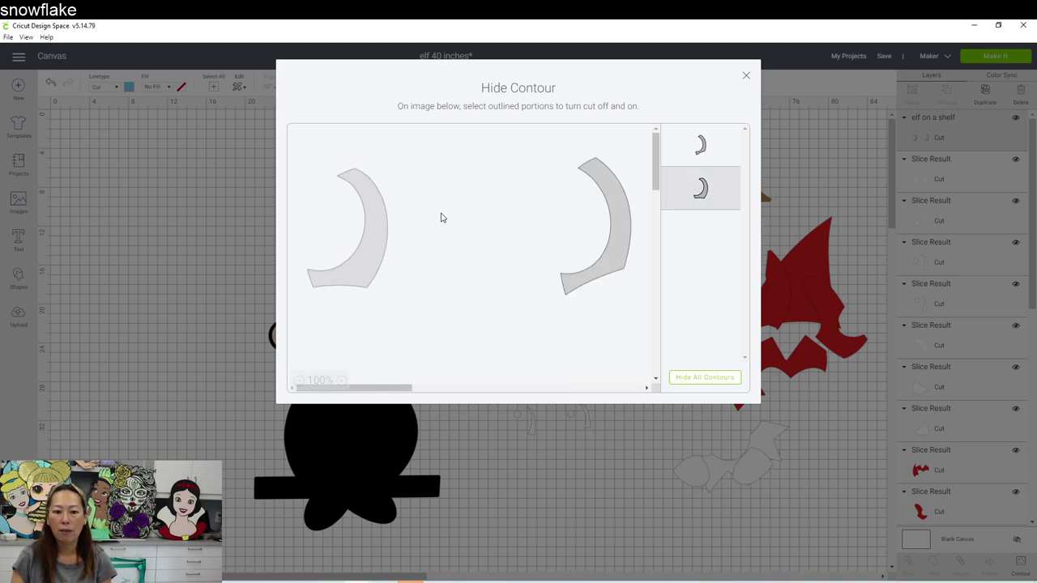
pyautogui.click(746, 75)
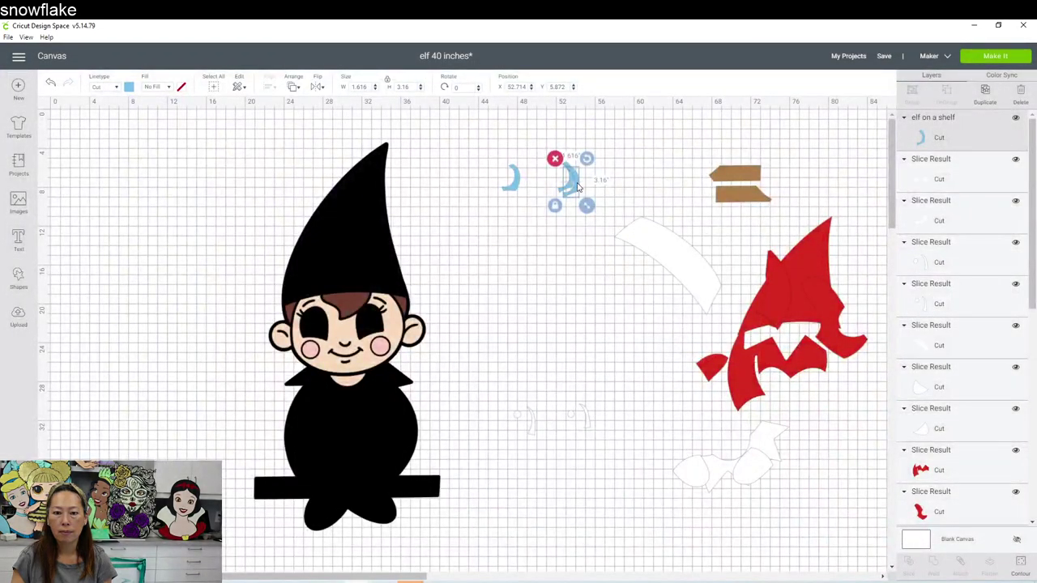
pyautogui.moveTo(578, 187); pyautogui.dragTo(578, 247)
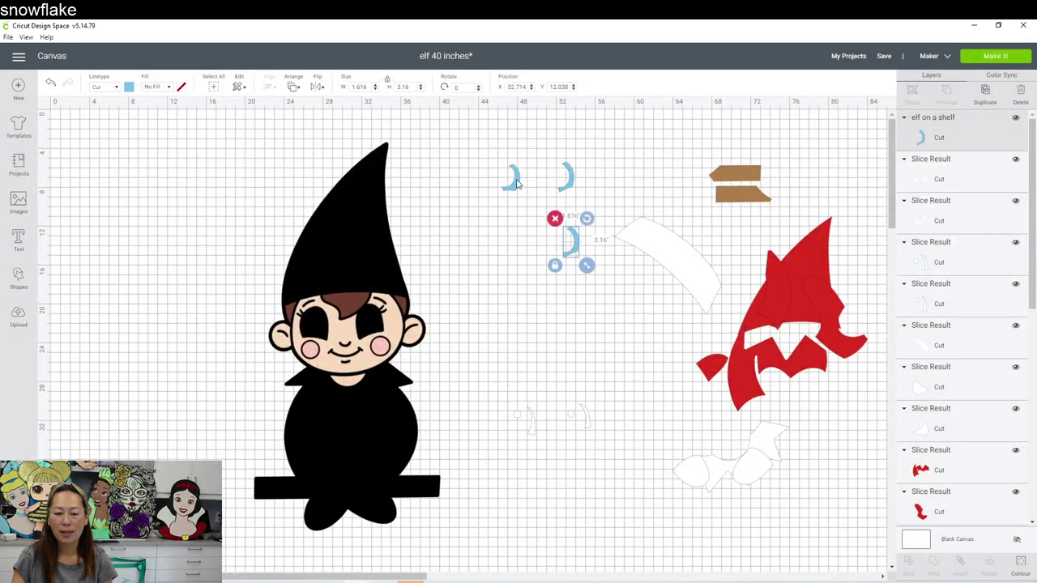
# Step: Hide the right iris contour in the original blue layer and nest the remaining left iris against the copied right iris
pyautogui.click(516, 180)
pyautogui.click(1023, 569)
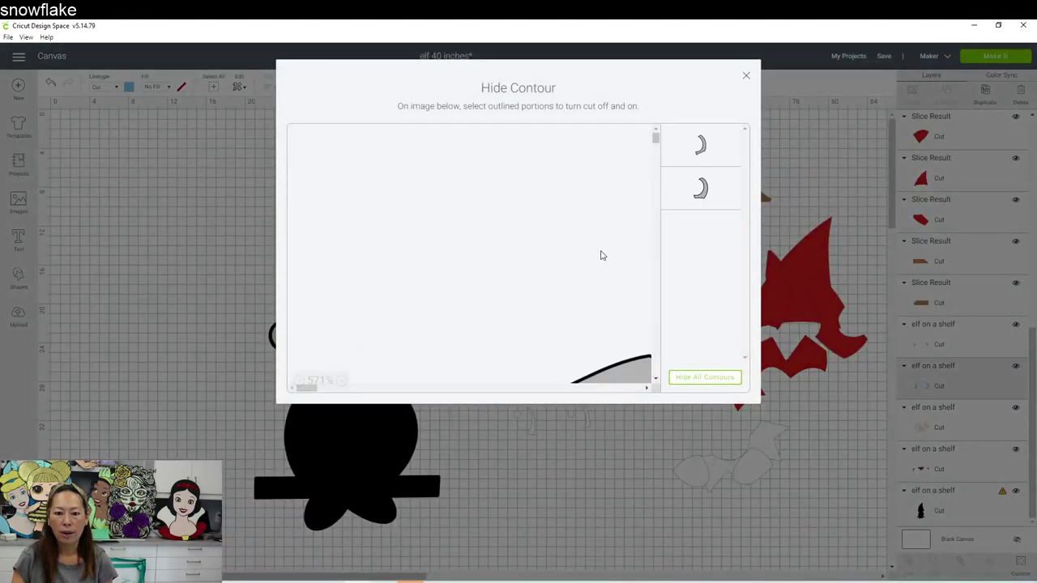
pyautogui.click(324, 379)
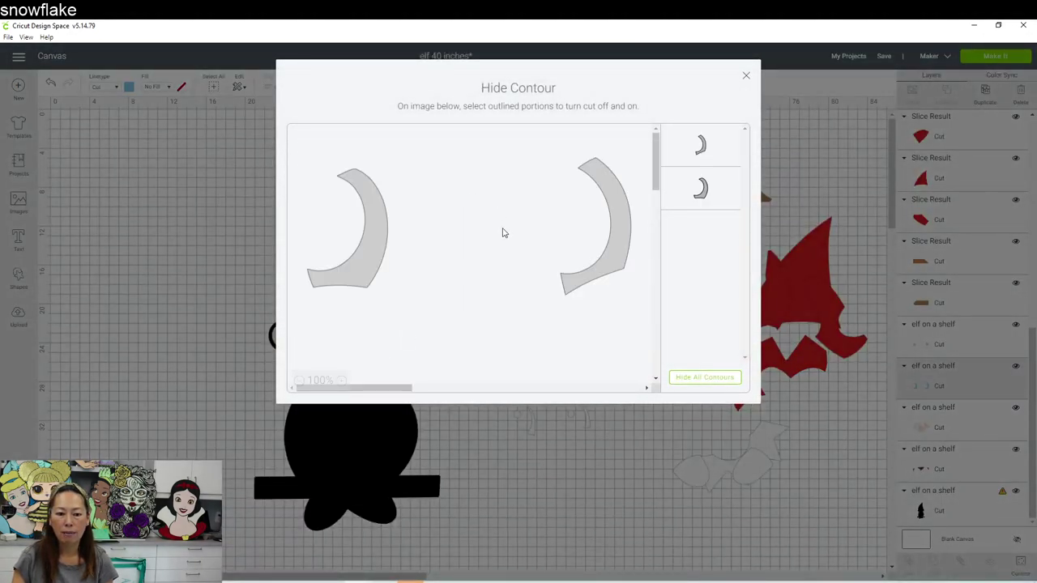
pyautogui.click(614, 200)
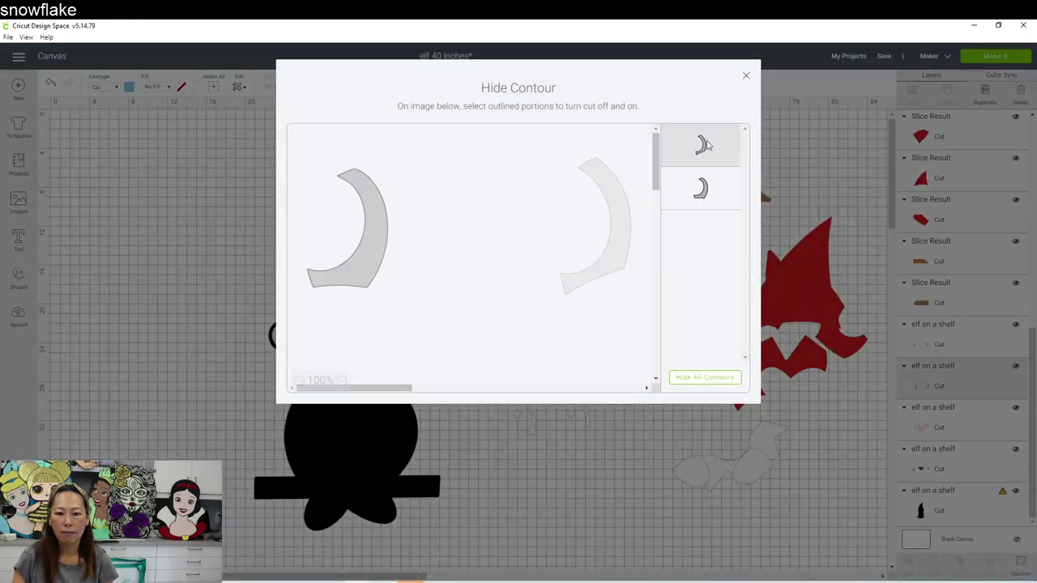
pyautogui.click(746, 79)
pyautogui.moveTo(516, 189); pyautogui.dragTo(594, 238)
pyautogui.click(526, 201)
pyautogui.moveTo(543, 203); pyautogui.dragTo(595, 259)
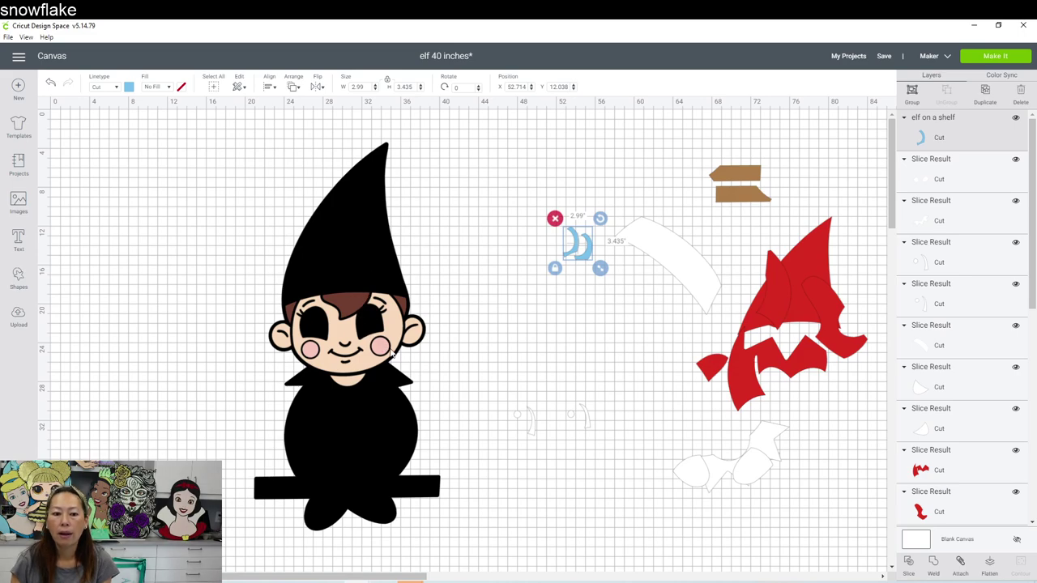
# Step: Move the pink cheeks off the face to about X 41.2, Y 5.9 and add a square about 11 inches wide
pyautogui.click(391, 349)
pyautogui.moveTo(380, 346); pyautogui.dragTo(556, 154)
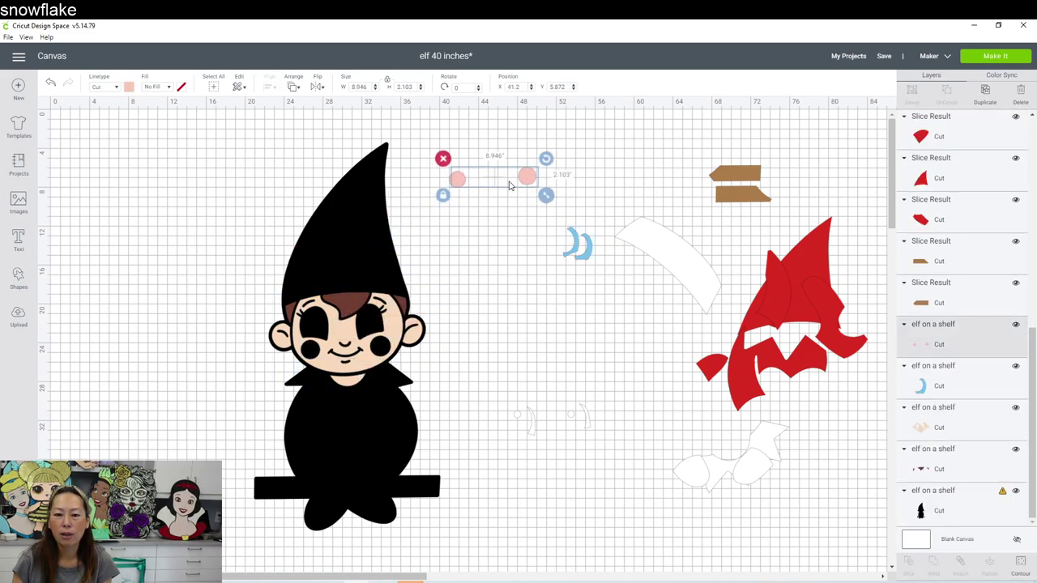
pyautogui.click(19, 277)
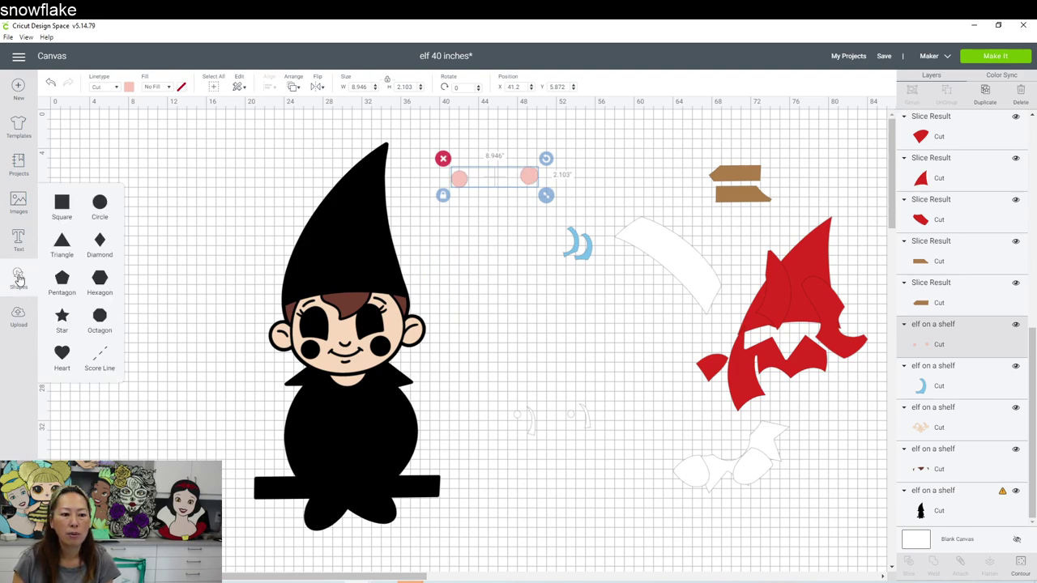
pyautogui.click(63, 209)
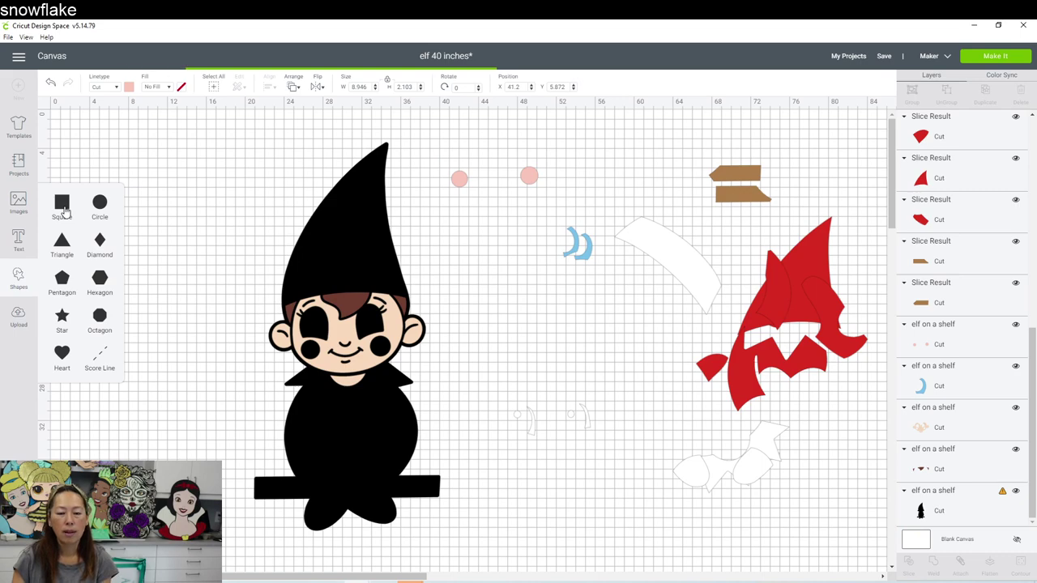
pyautogui.moveTo(133, 192); pyautogui.dragTo(218, 262)
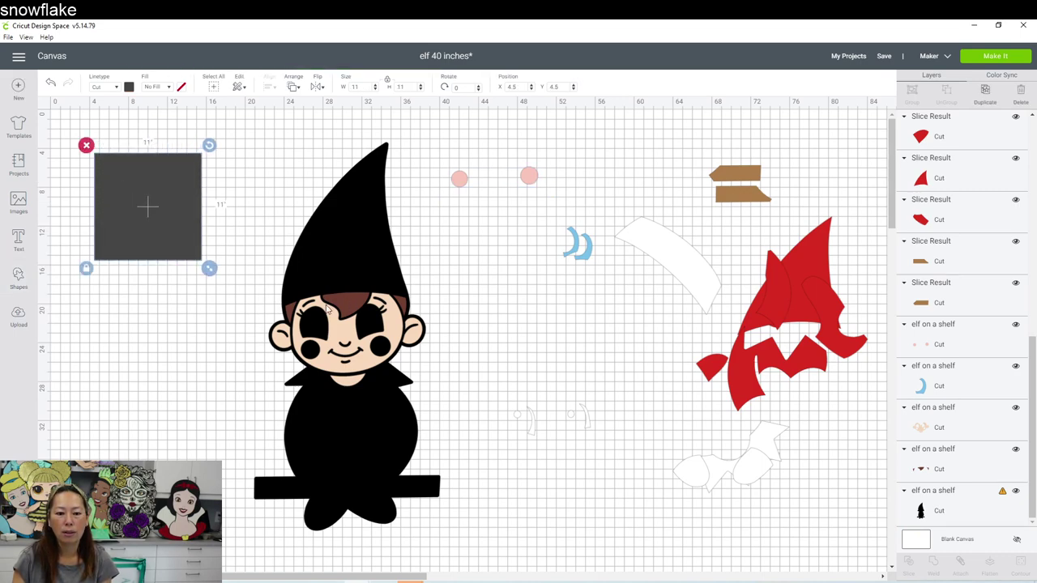
# Step: Position the dark square over one pink cheek circle only and slice the square with the cheeks layer
pyautogui.moveTo(186, 196); pyautogui.dragTo(496, 207)
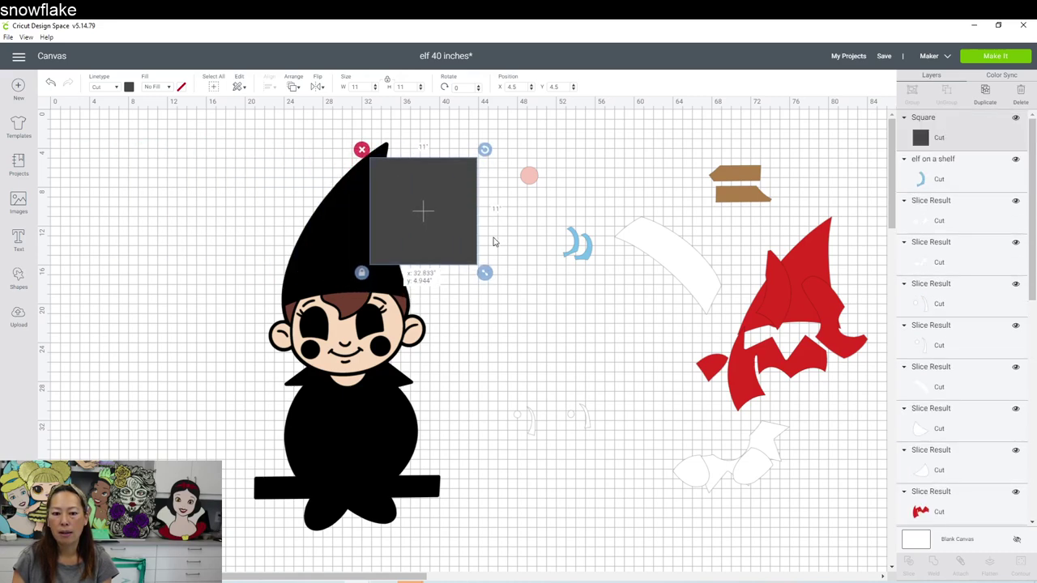
pyautogui.click(501, 336)
pyautogui.moveTo(500, 326); pyautogui.dragTo(450, 139)
pyautogui.click(965, 569)
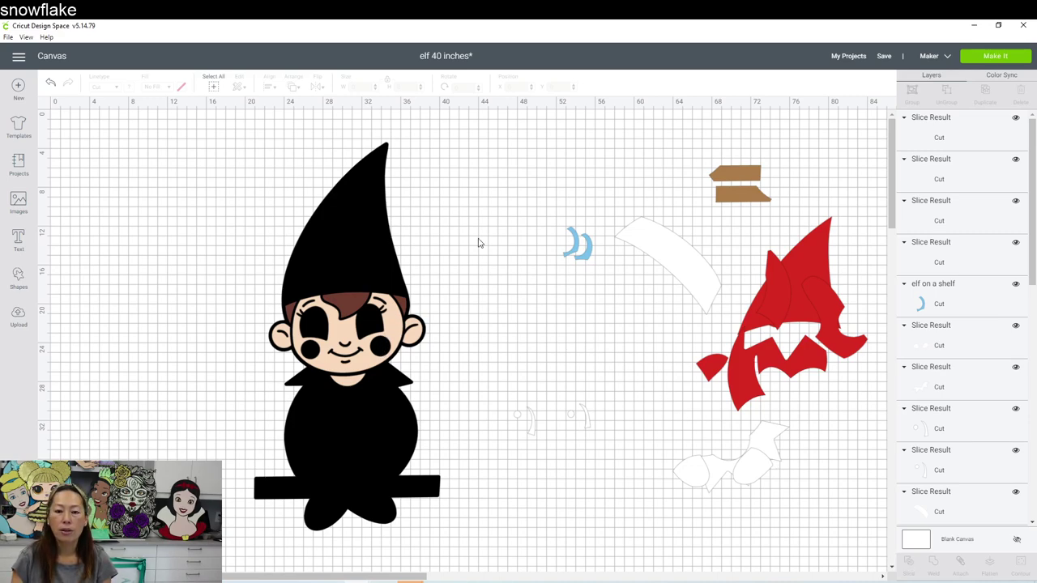
# Step: Delete the dark circular slice leftover and place the left pink cheek beside the right one at about X 51.1, Y 6.2
pyautogui.moveTo(438, 239); pyautogui.dragTo(528, 335)
pyautogui.moveTo(461, 183); pyautogui.dragTo(509, 231)
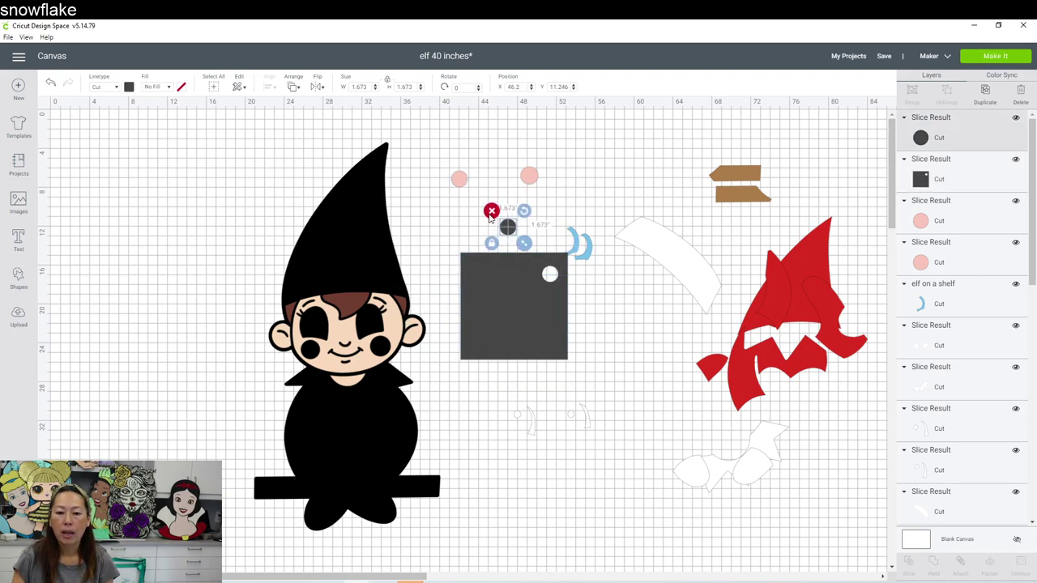
pyautogui.click(491, 212)
pyautogui.click(458, 180)
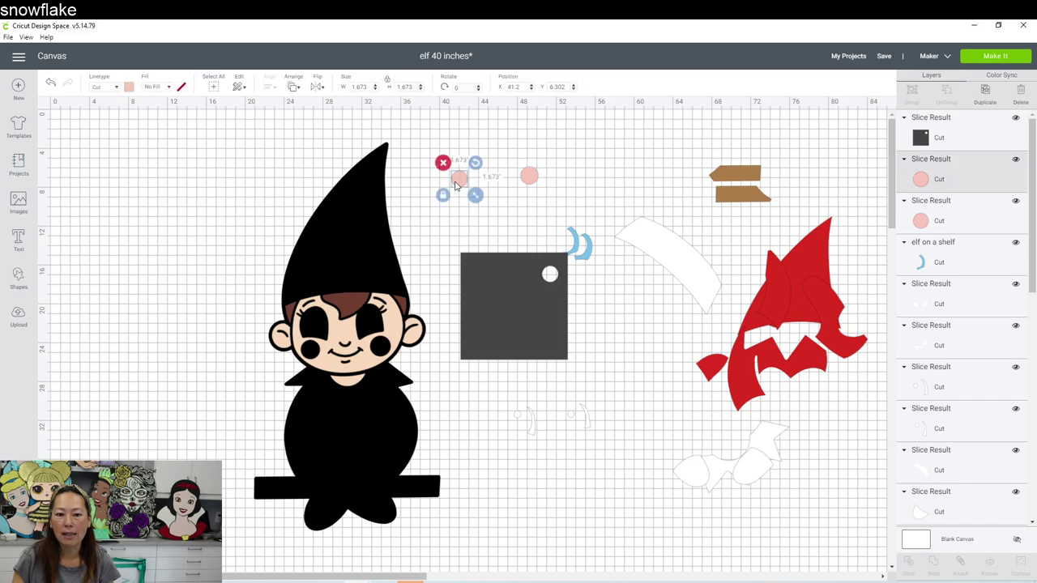
pyautogui.moveTo(478, 184); pyautogui.dragTo(568, 182)
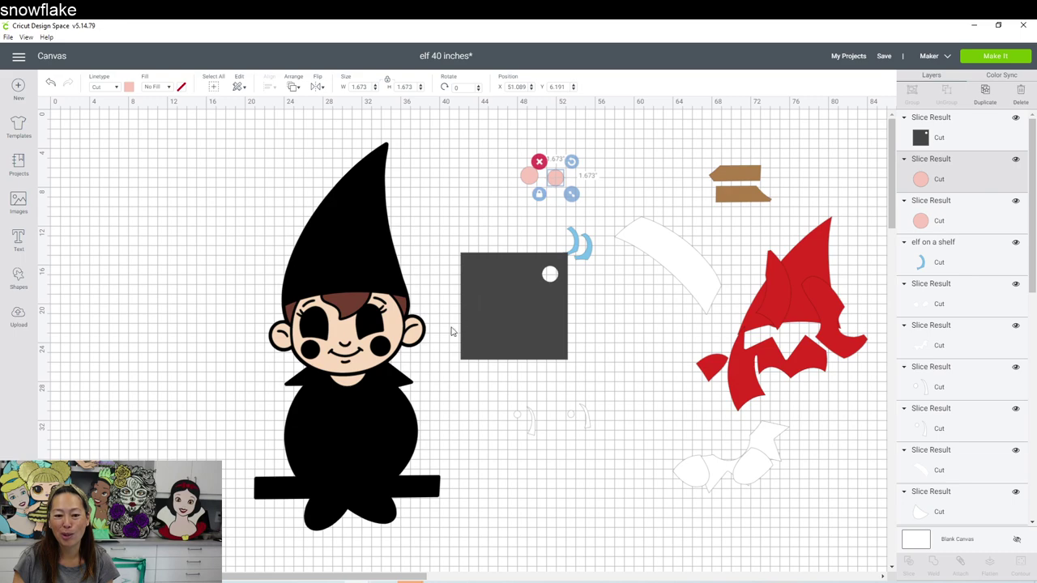
# Step: Move the skin-coloured face piece up and away from the brown hair to about X 17.2, Y 11.3
pyautogui.click(345, 297)
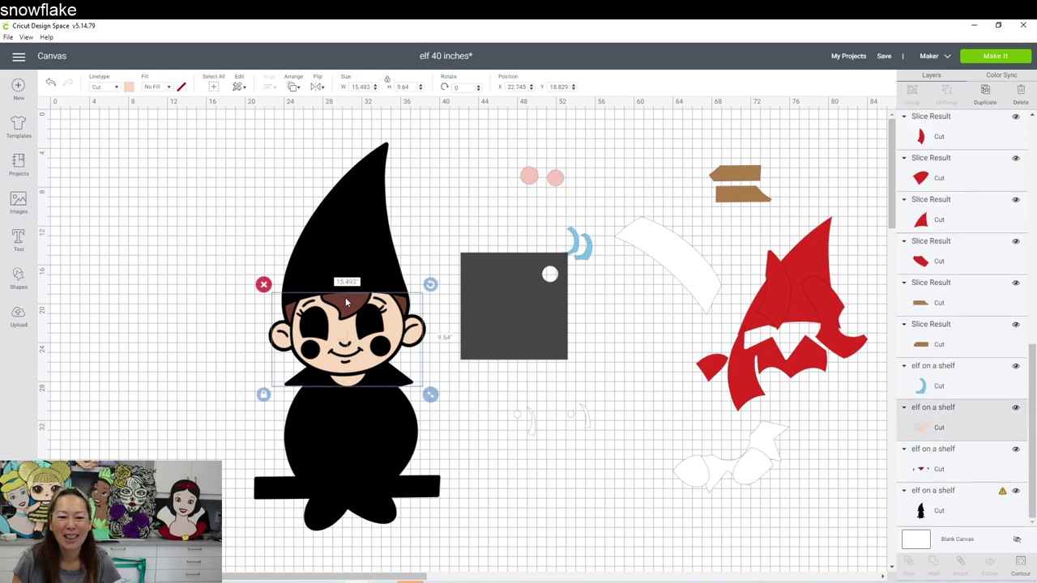
pyautogui.moveTo(367, 264); pyautogui.dragTo(406, 192)
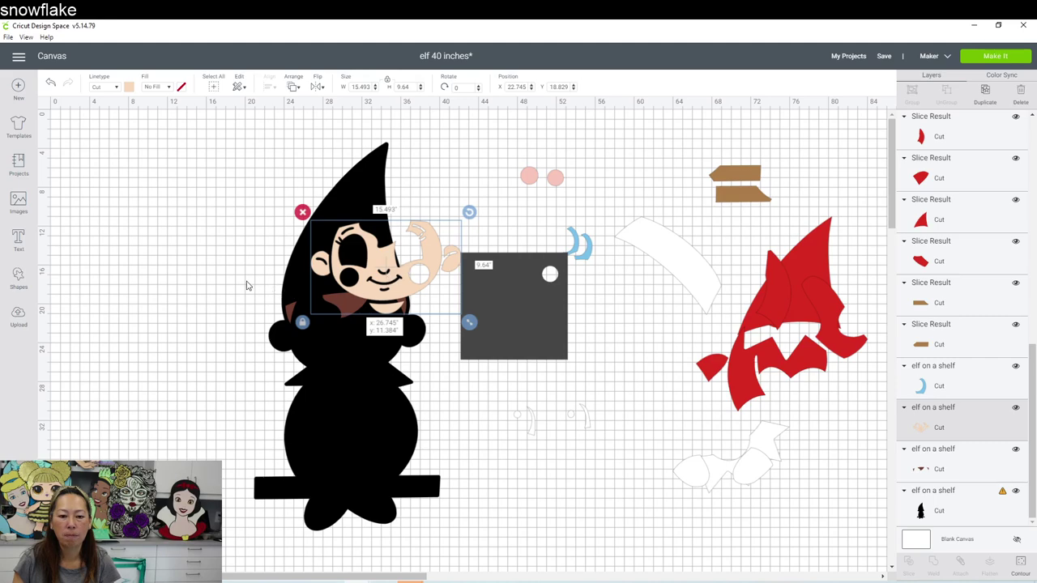
pyautogui.moveTo(437, 327); pyautogui.dragTo(345, 327)
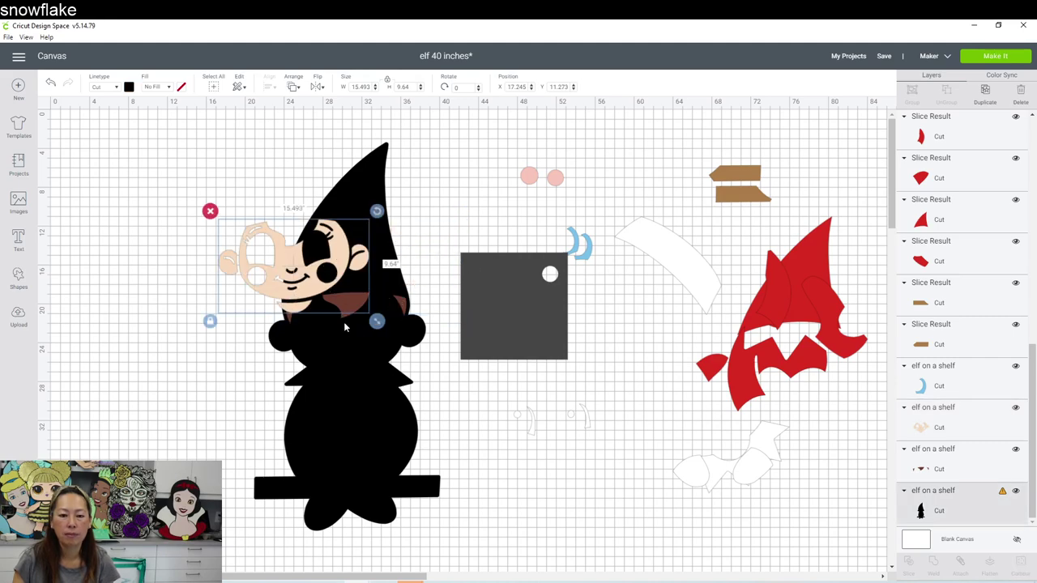
# Step: Move the brown hair so its rightmost piece overlaps the dark square and slice the two layers
pyautogui.click(401, 304)
pyautogui.click(401, 304)
pyautogui.moveTo(401, 304); pyautogui.dragTo(479, 273)
pyautogui.click(459, 209)
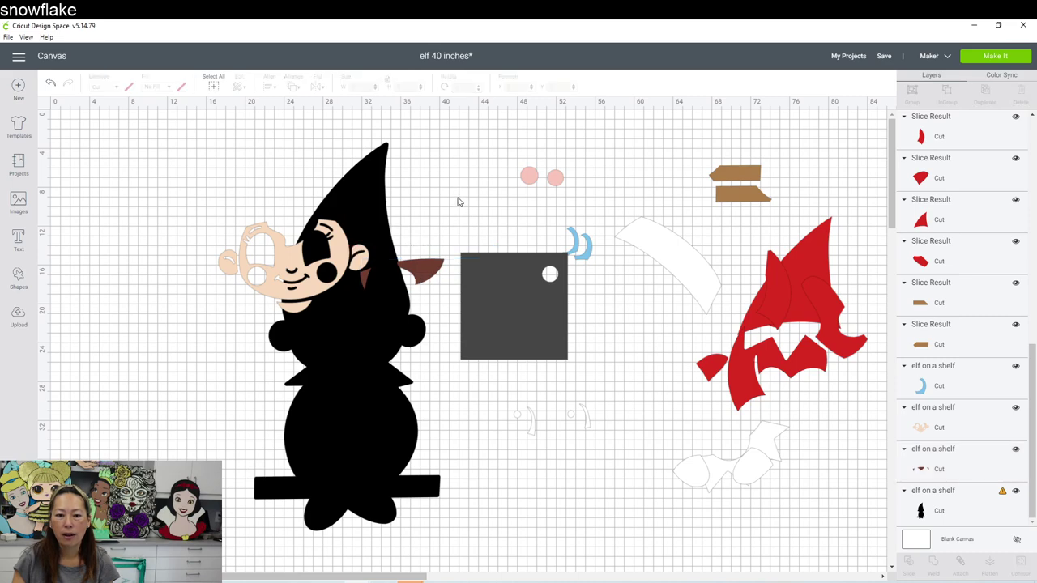
pyautogui.moveTo(458, 197); pyautogui.dragTo(489, 294)
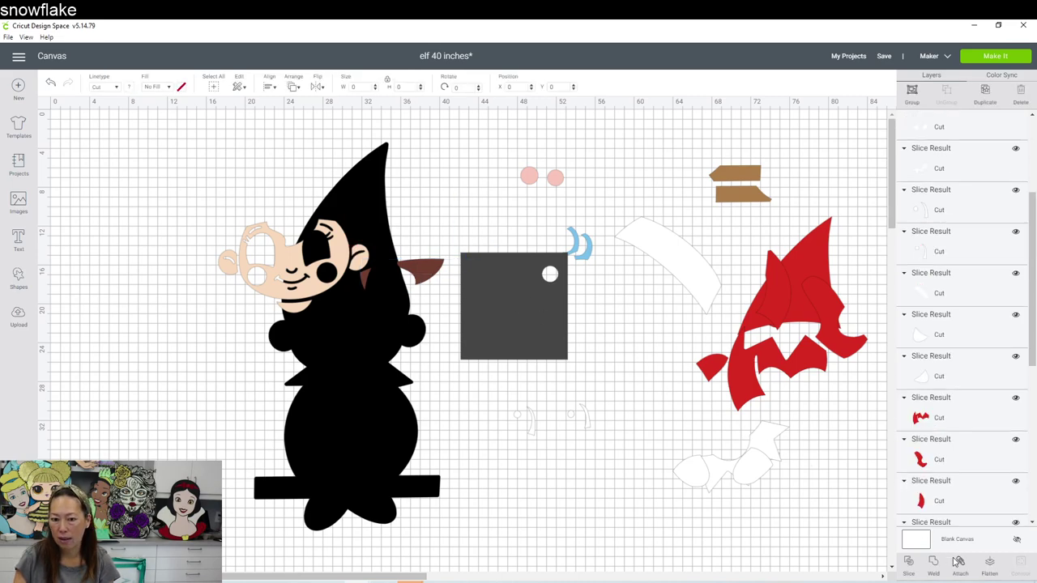
pyautogui.click(908, 562)
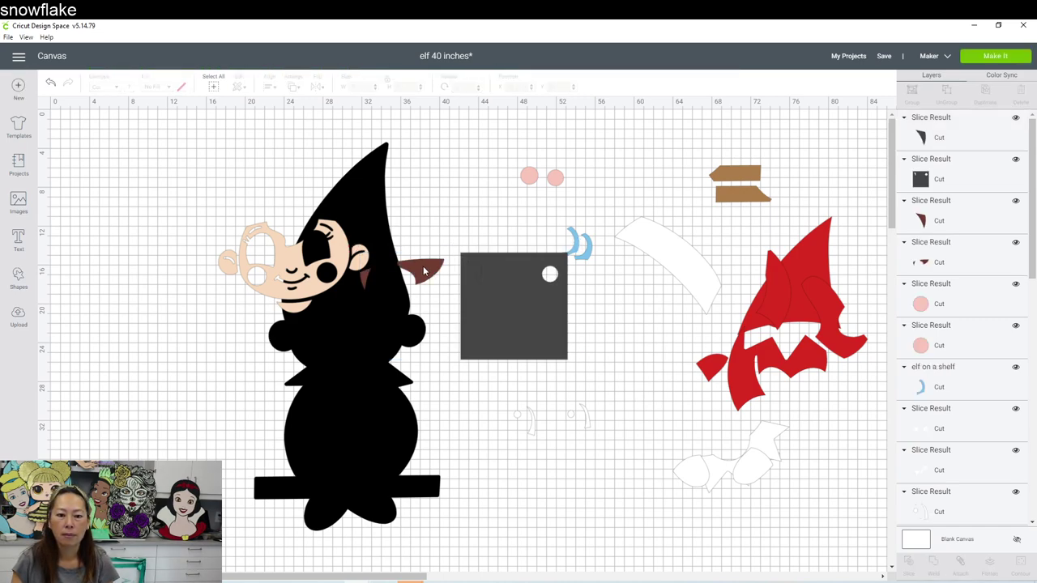
# Step: Move the remaining two-piece brown hair layer off the elf to about X 51.1, Y 17.8, across the square's right edge
pyautogui.click(423, 271)
pyautogui.moveTo(423, 271); pyautogui.dragTo(624, 300)
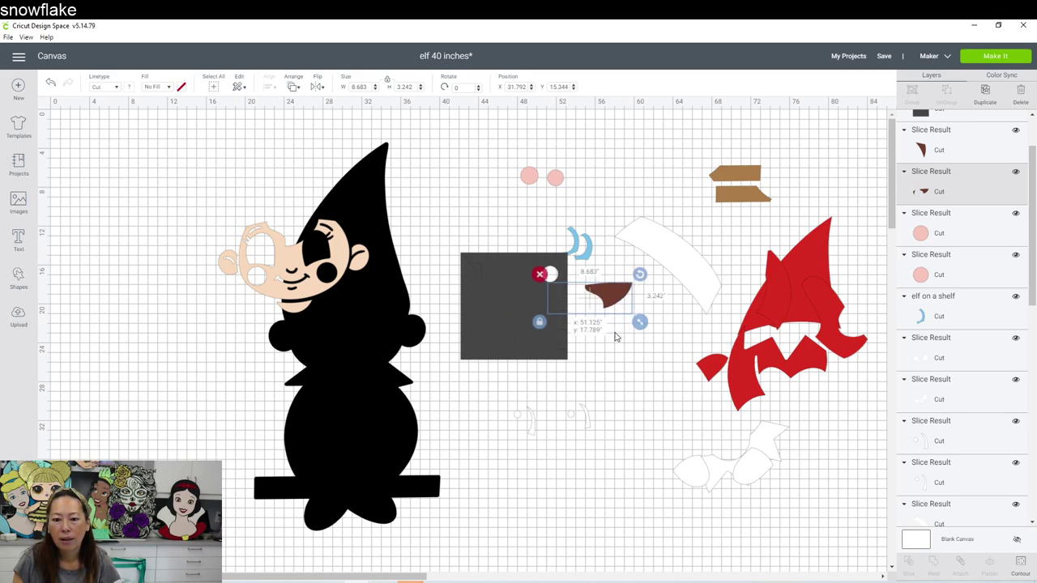